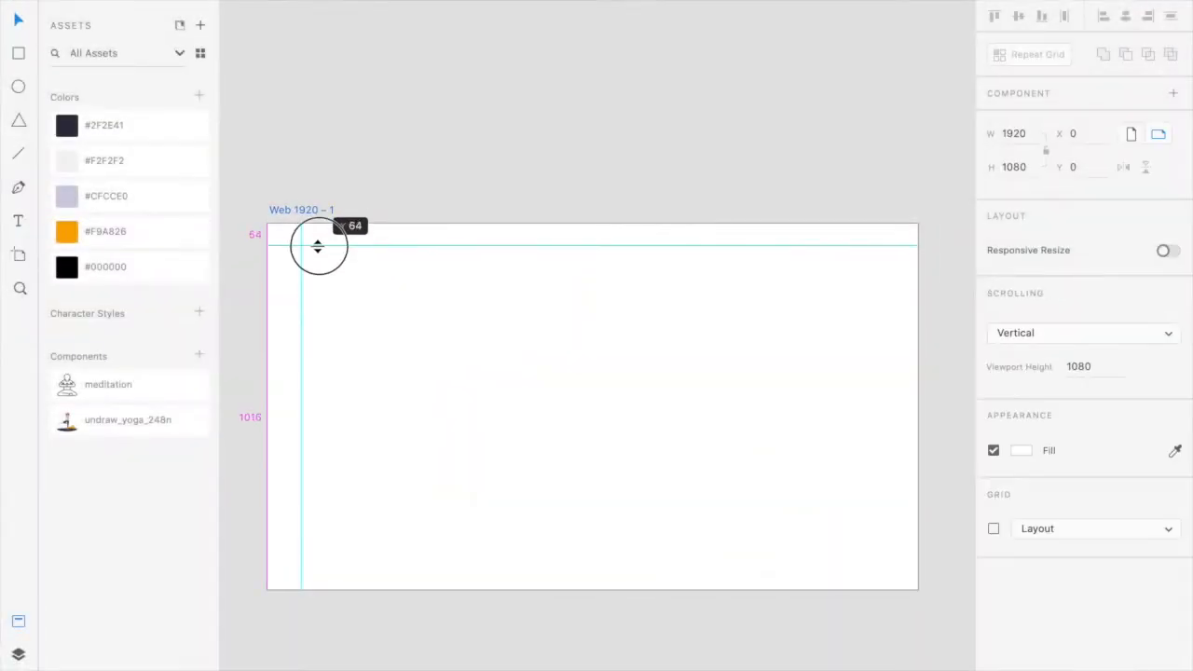
# Place a horizontal guide about 100 px below the artboard's top edge and a vertical guide about 100 px inside its right edge.
pyautogui.moveTo(317, 246); pyautogui.dragTo(314, 256)
pyautogui.scroll(2, 317, 258)
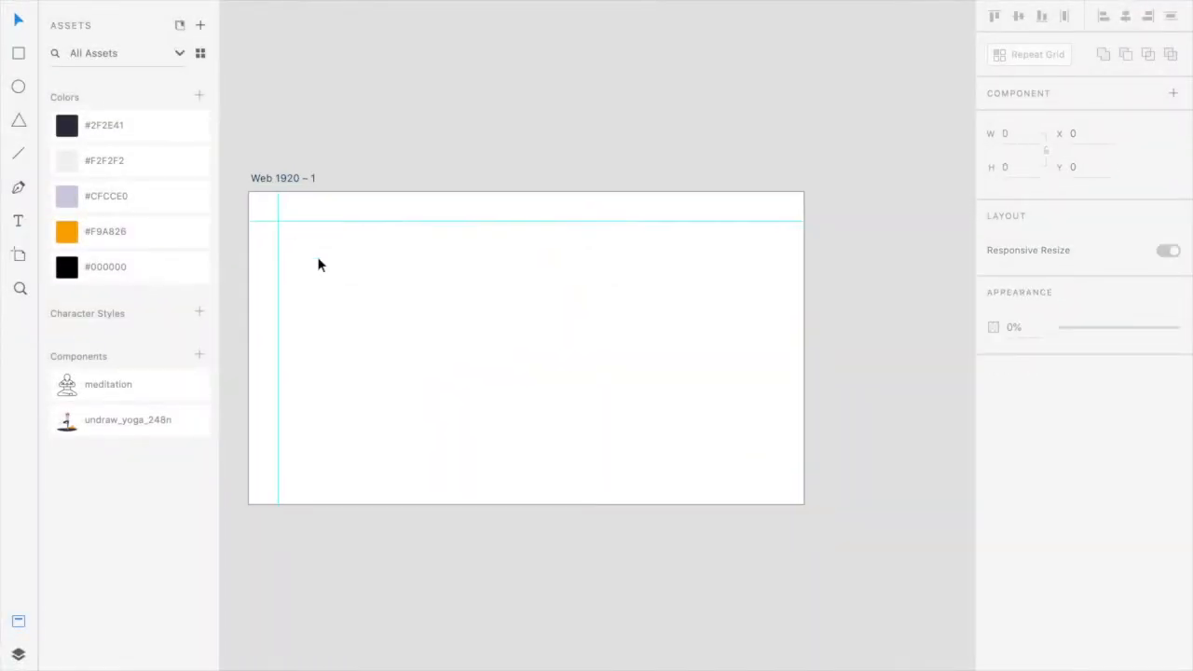
pyautogui.moveTo(249, 263); pyautogui.dragTo(774, 262)
pyautogui.scroll(2, 775, 262)
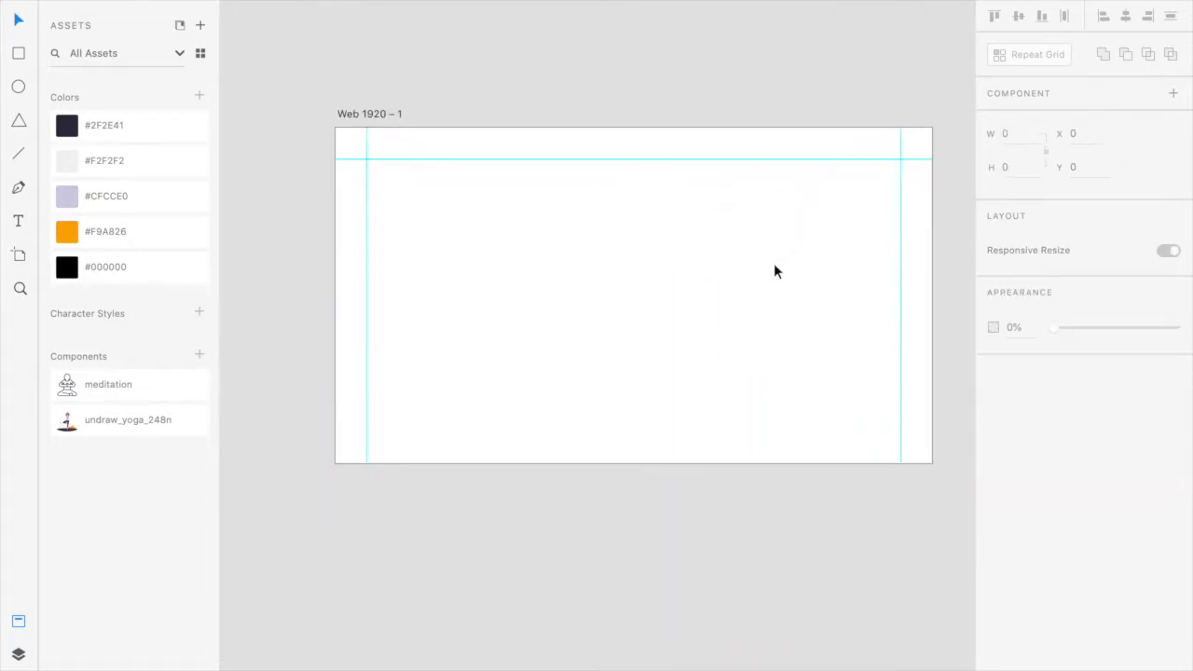
pyautogui.hscroll(2, 774, 263)
pyautogui.hscroll(2, 602, 276)
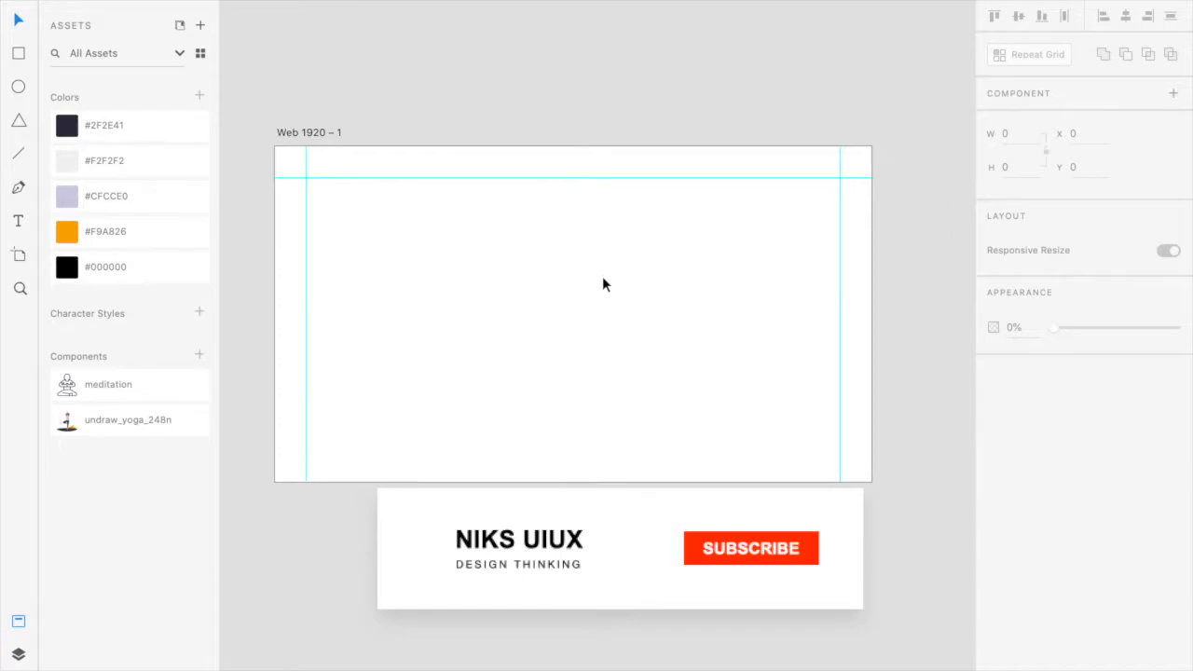
# Add the text "Sign Up" in 30 pt Helvetica Bold just inside the artboard's upper-right guides, at about X 1679, Y 130.
pyautogui.click(17, 223)
pyautogui.click(75, 126)
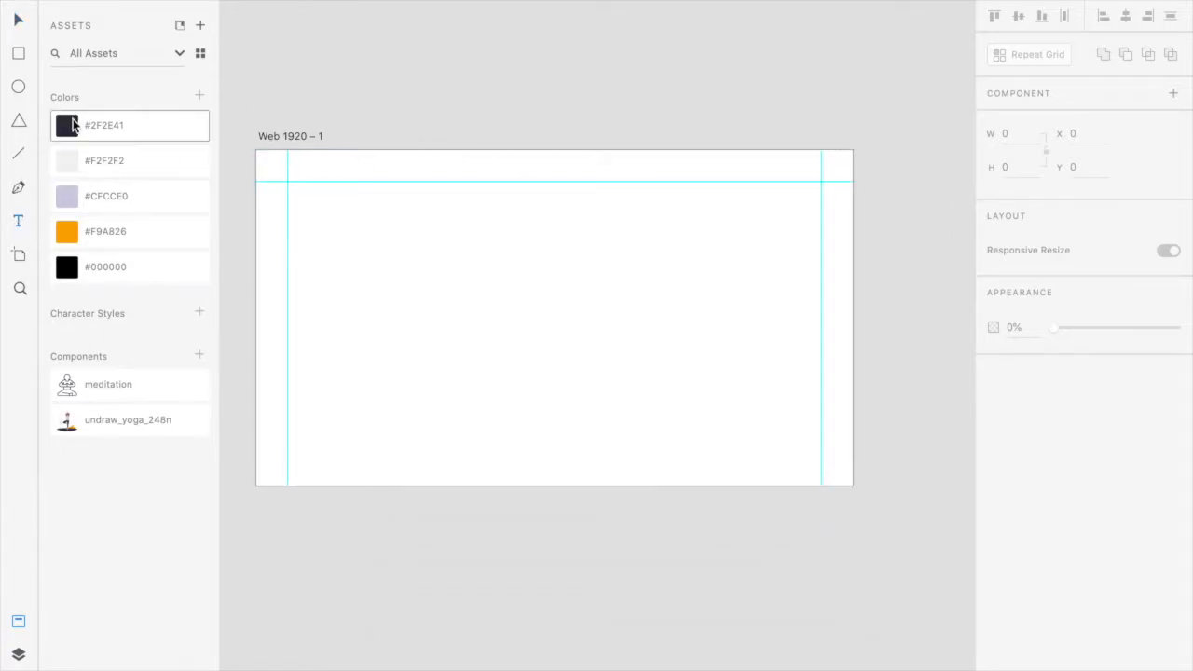
pyautogui.click(767, 186)
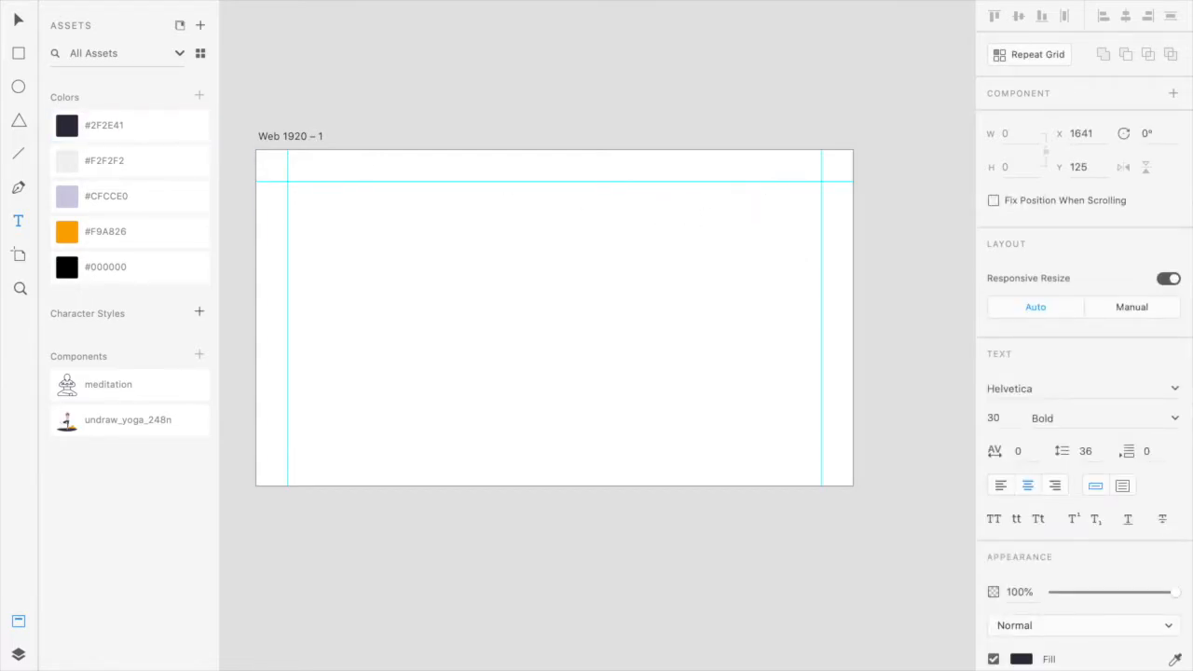
pyautogui.write('Sign Up')
pyautogui.press('super+a')
pyautogui.click(16, 22)
pyautogui.moveTo(779, 192); pyautogui.dragTo(807, 200)
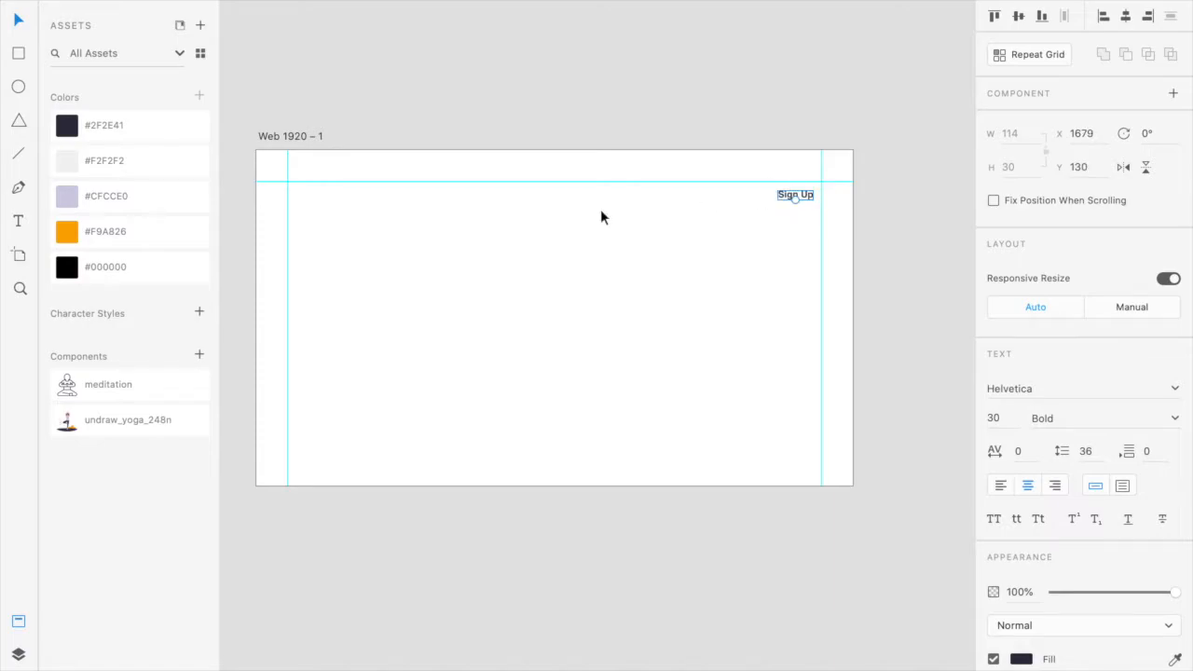
# Draw an unfilled rectangle about 187 × 83 around the Sign Up text and round its corners to 42.
pyautogui.click(21, 53)
pyautogui.moveTo(763, 182); pyautogui.dragTo(822, 206)
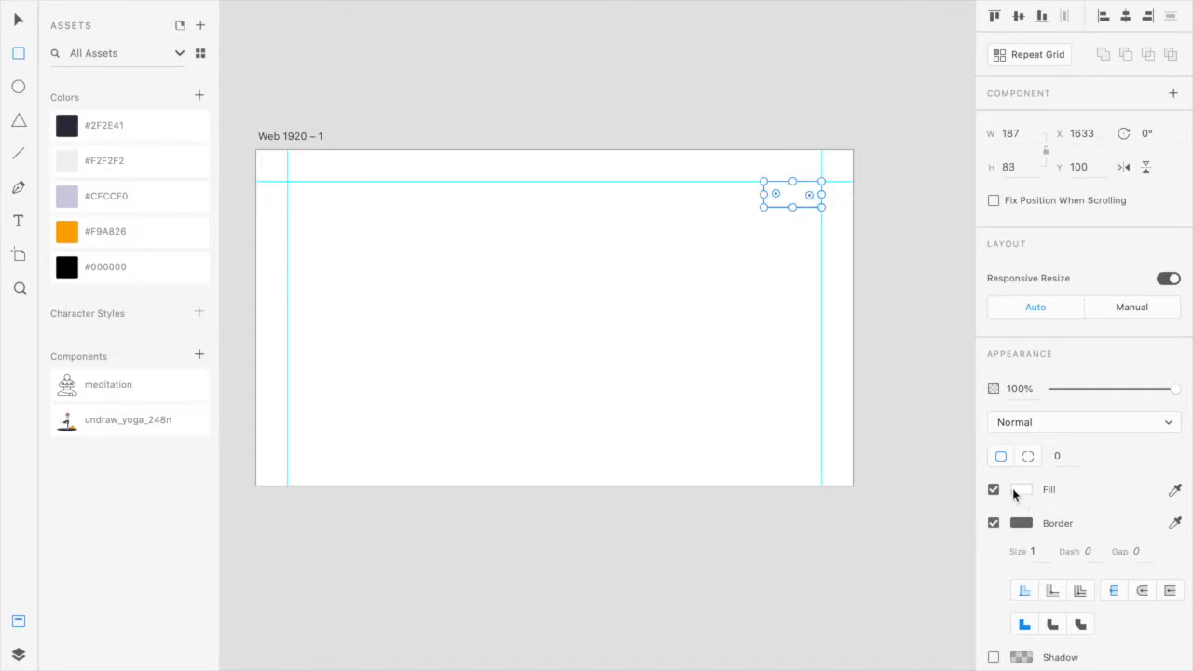
pyautogui.click(994, 489)
pyautogui.moveTo(808, 194); pyautogui.dragTo(759, 195)
# Reduce the pill outline's height to about 72 from its top edge and center the Sign Up text inside it.
pyautogui.scroll(5, 803, 193)
pyautogui.hscroll(2, 804, 195)
pyautogui.moveTo(625, 184); pyautogui.dragTo(627, 198)
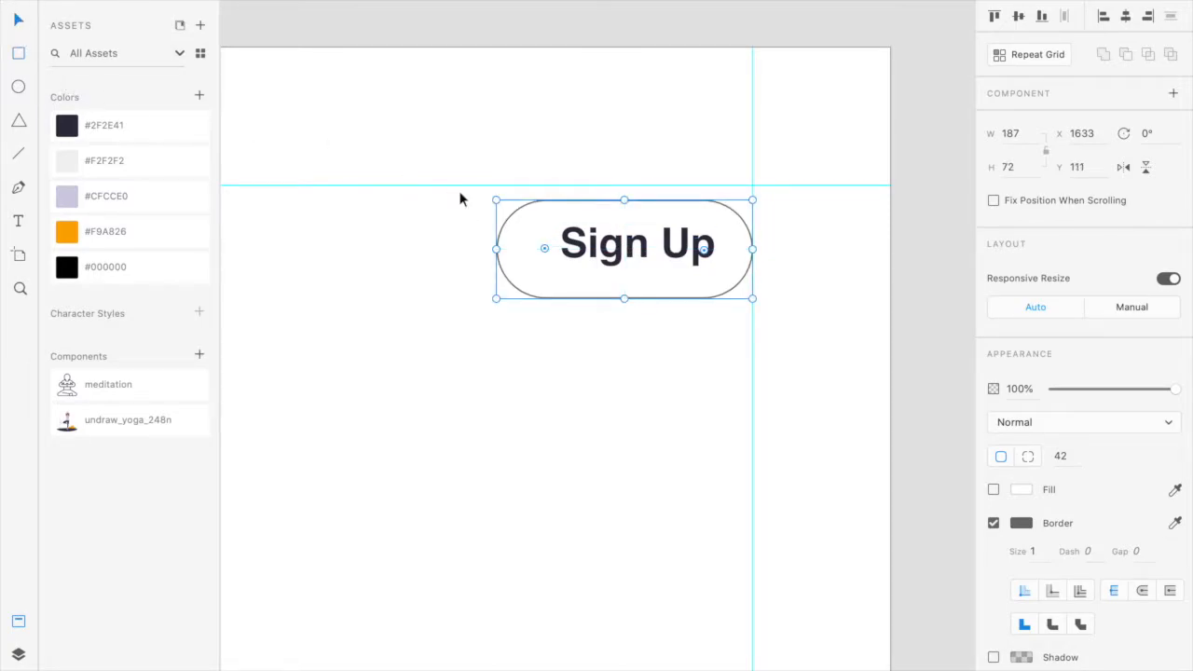
pyautogui.doubleClick(603, 250)
pyautogui.moveTo(603, 255); pyautogui.dragTo(594, 253)
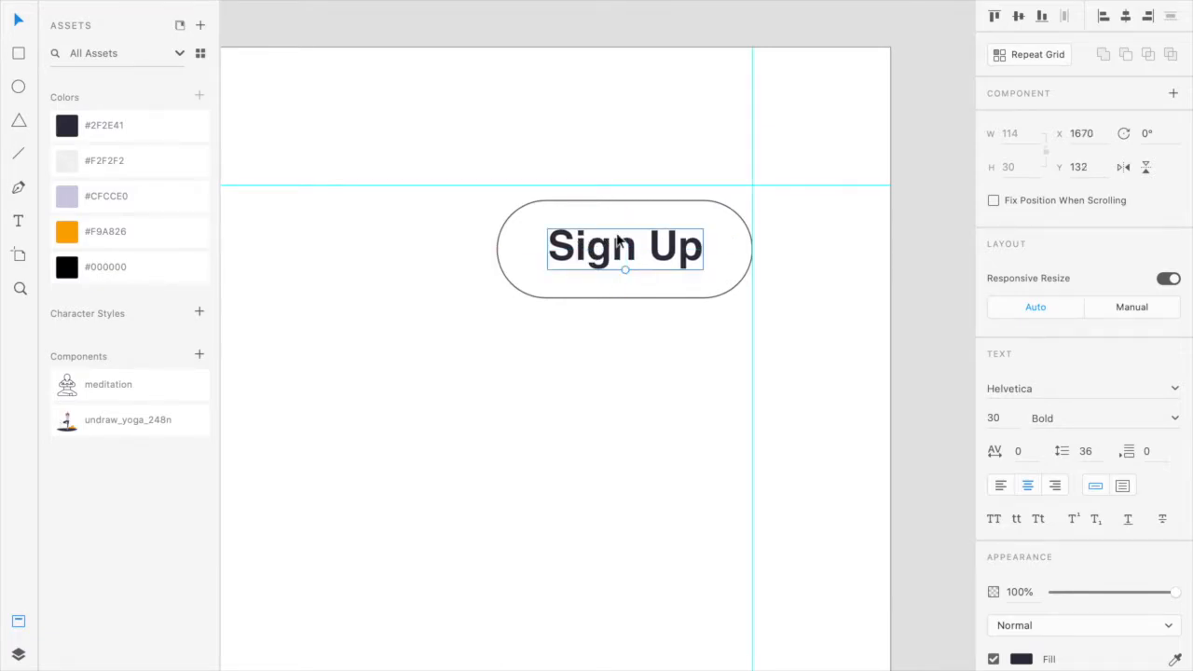
# Group the pill outline with the Sign Up text and move the group up to the horizontal guide at Y 100.
pyautogui.click(631, 199)
pyautogui.rightClick(631, 200)
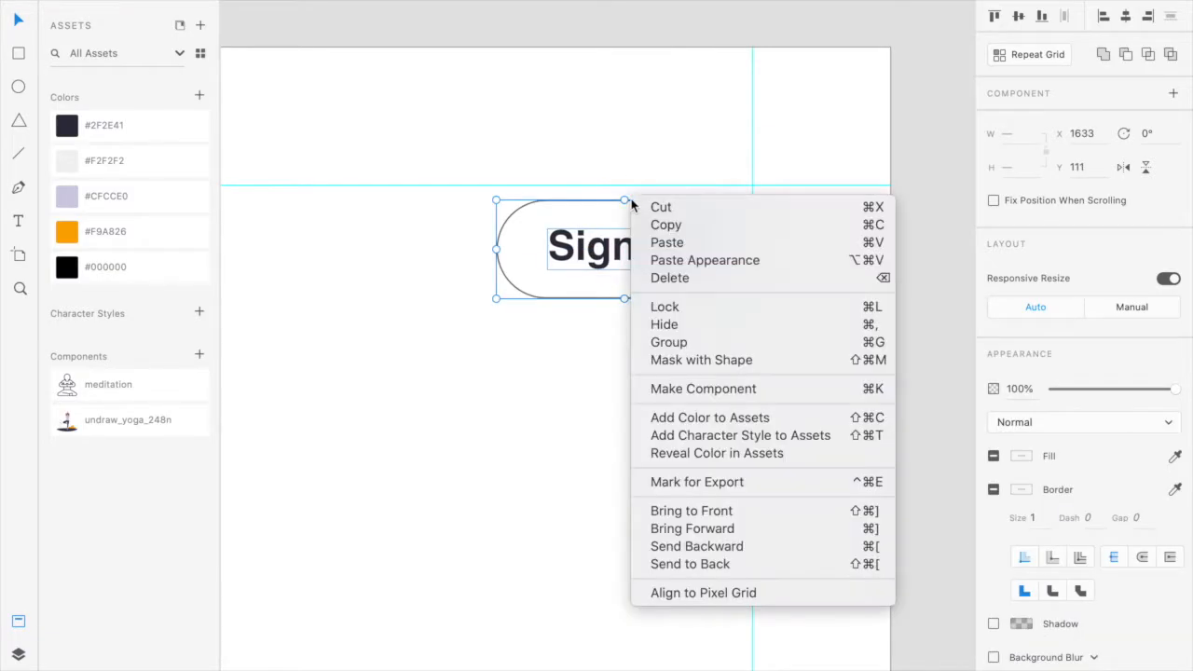
pyautogui.click(673, 342)
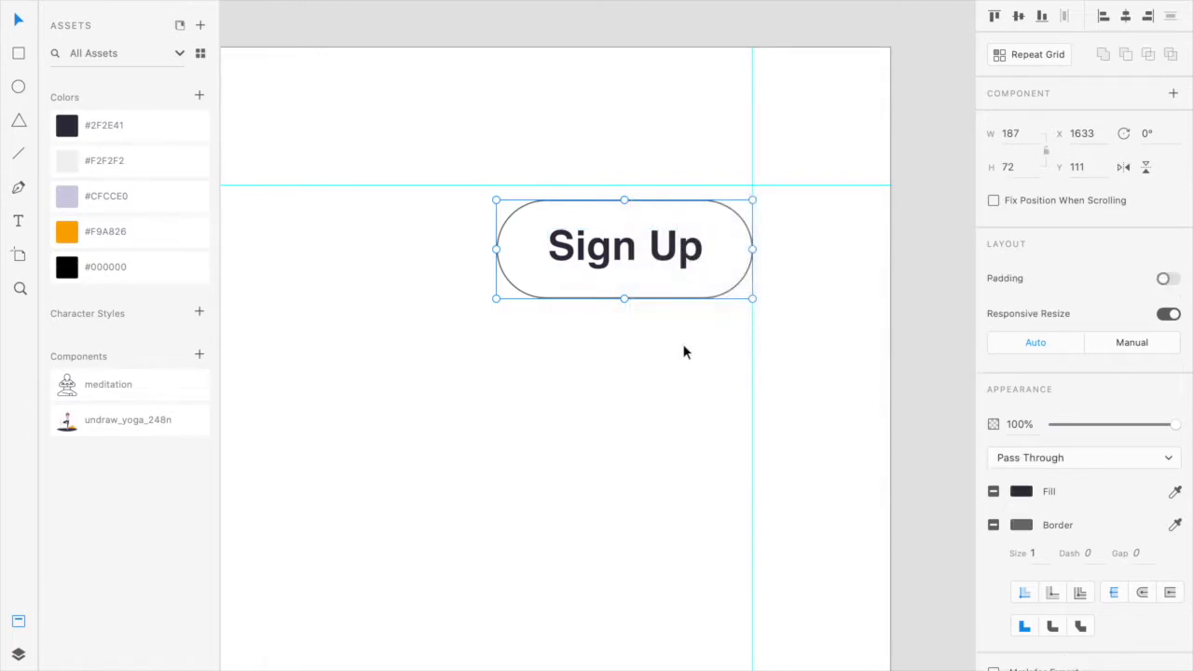
pyautogui.moveTo(658, 257); pyautogui.dragTo(653, 242)
pyautogui.click(701, 269)
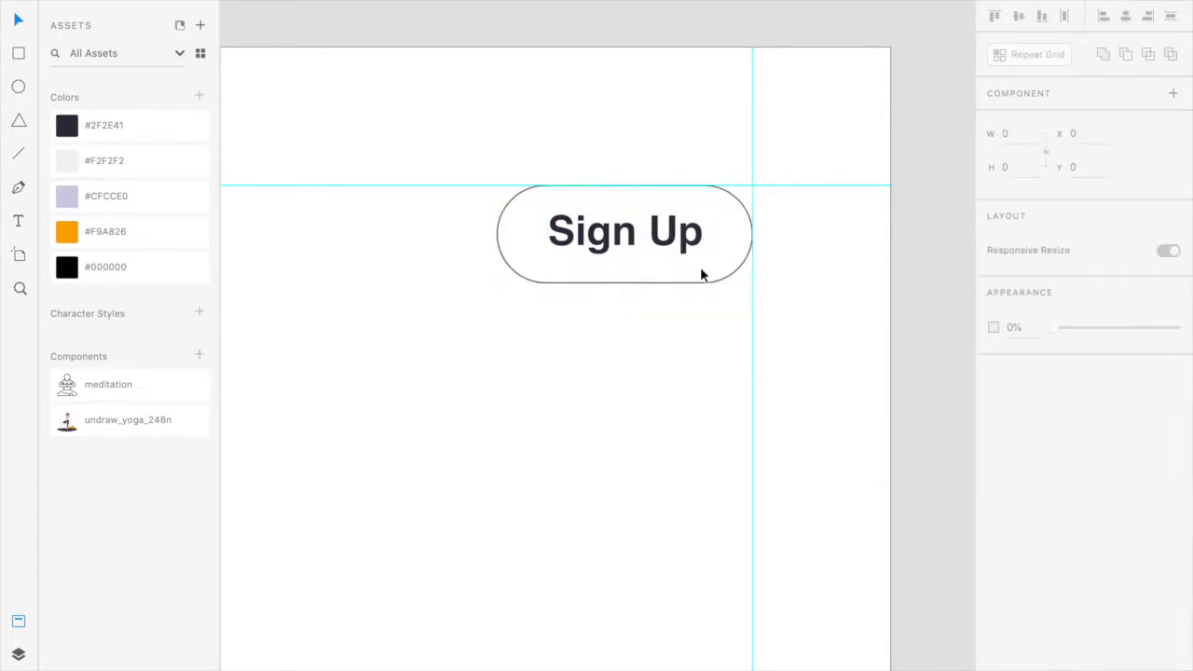
# Fill the pill shape inside the button group with the dark asset color #2F2E41.
pyautogui.doubleClick(720, 277)
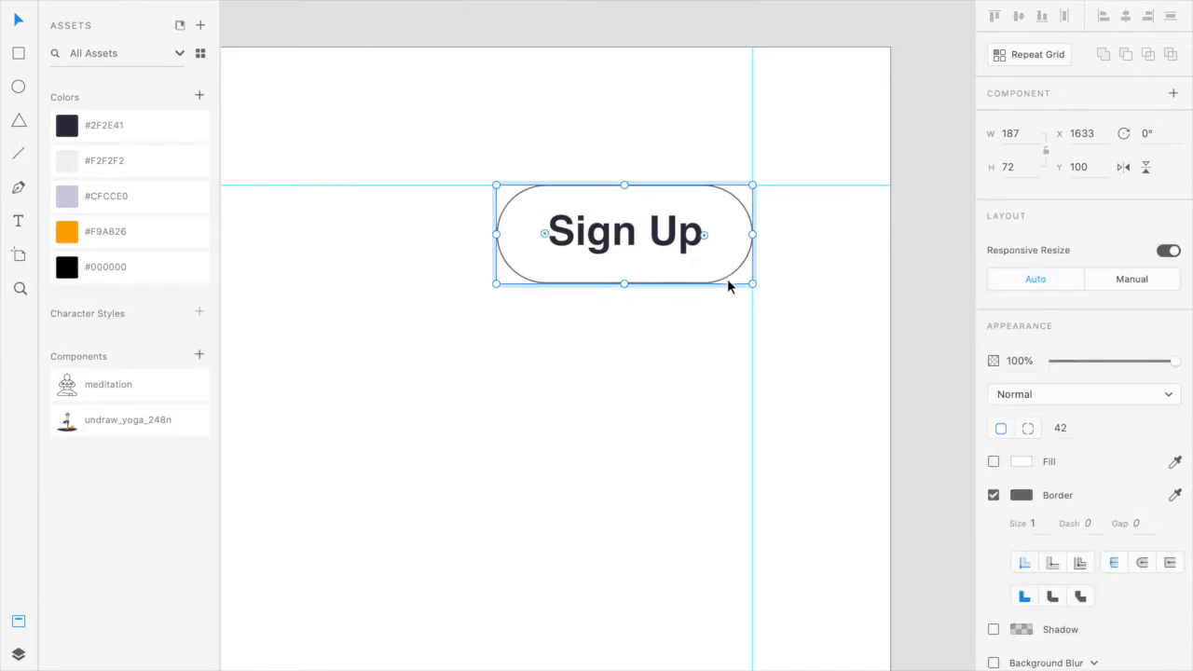
pyautogui.click(1022, 461)
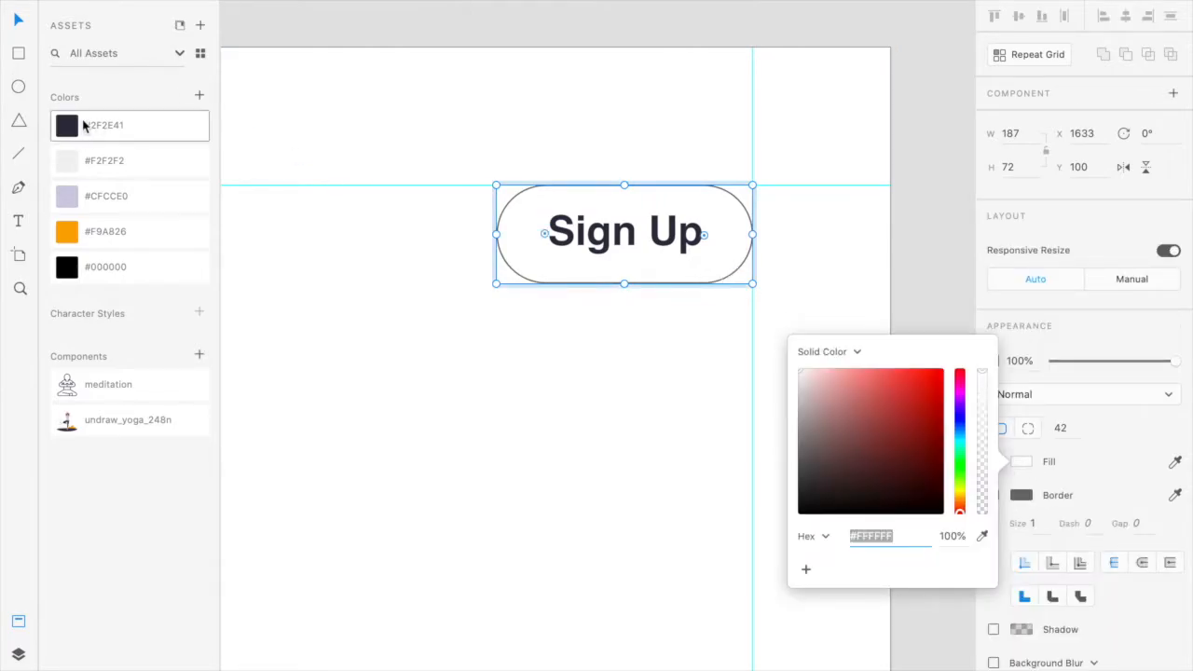
pyautogui.click(71, 129)
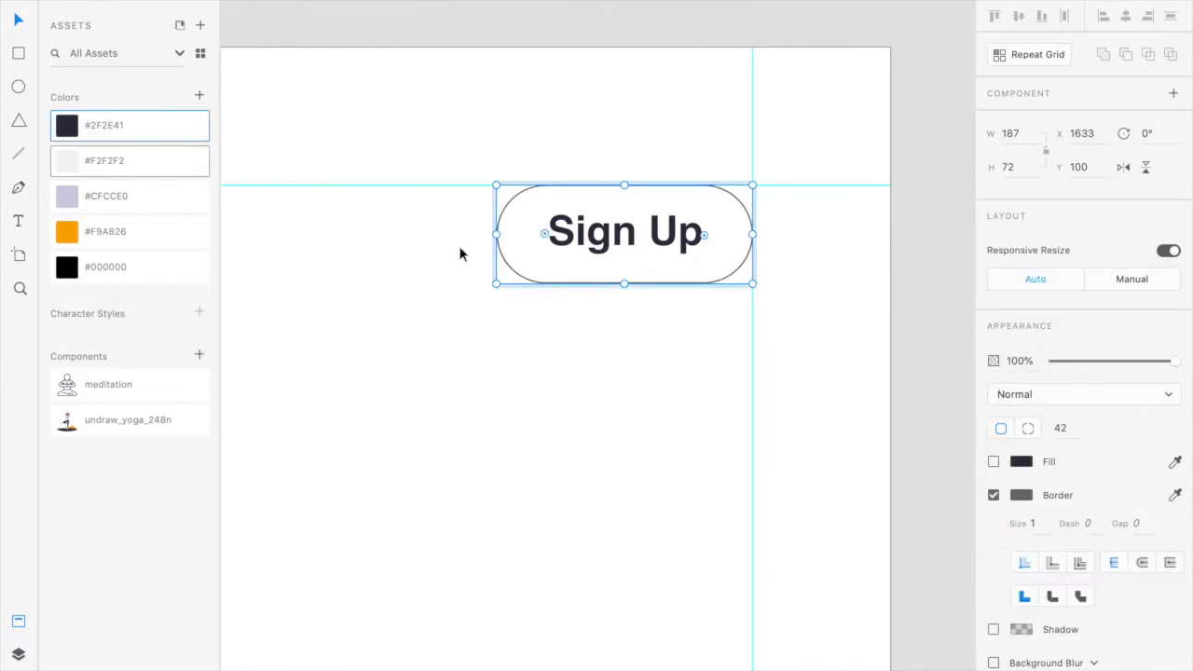
pyautogui.click(733, 268)
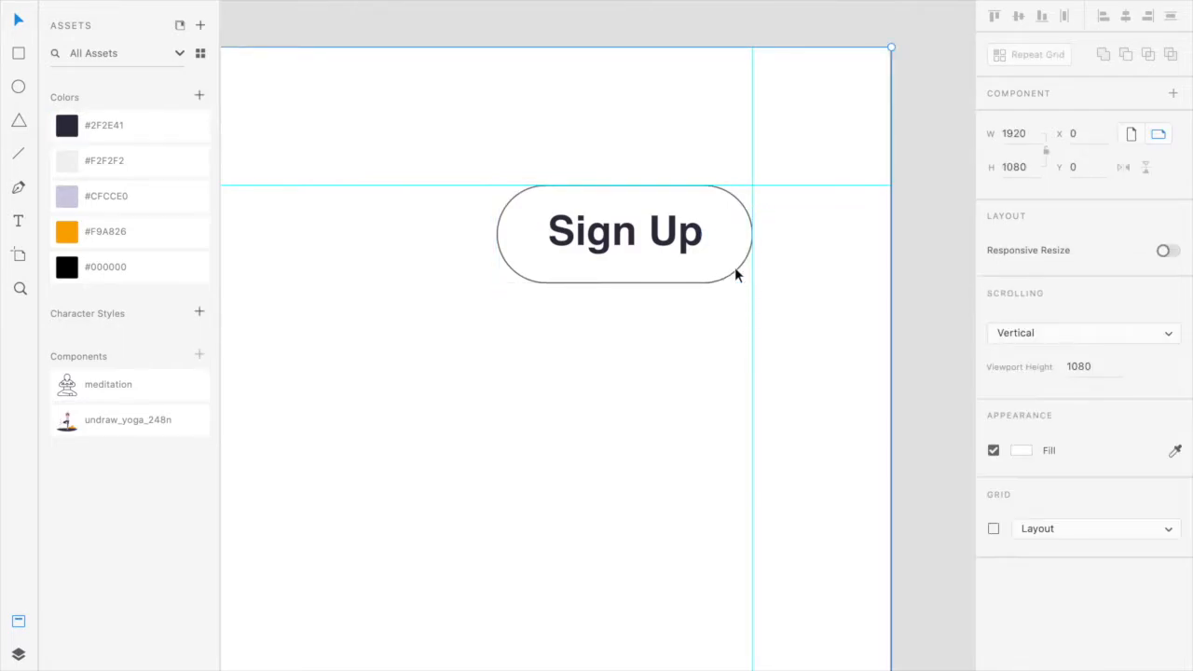
pyautogui.doubleClick(736, 270)
pyautogui.doubleClick(737, 273)
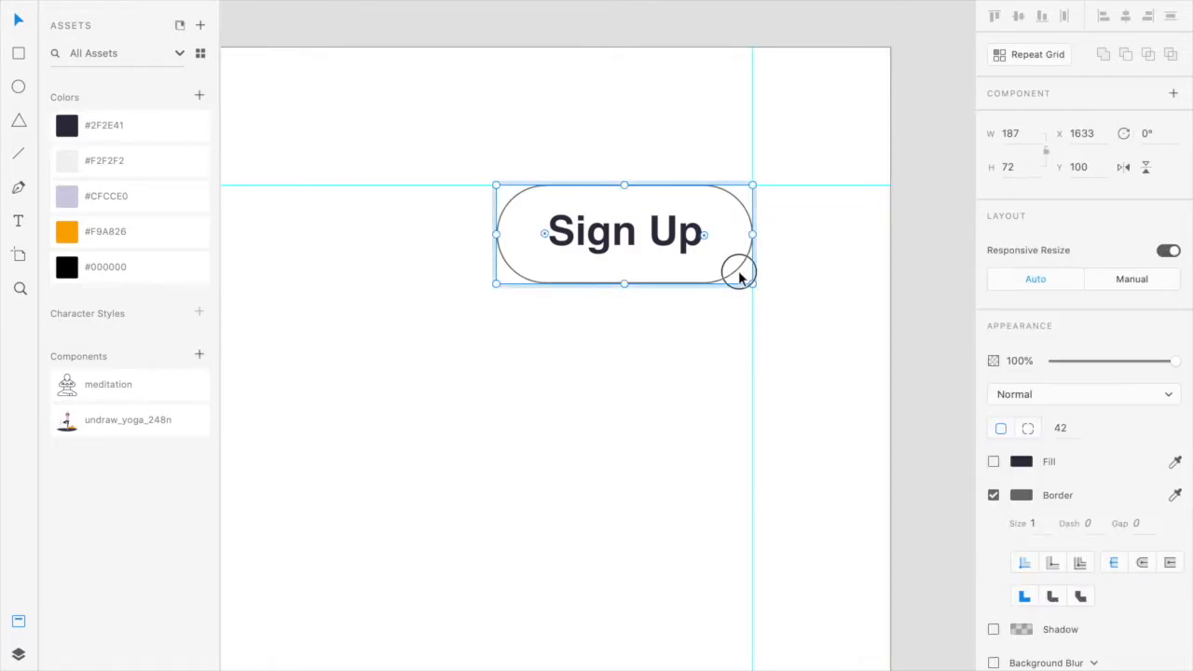
pyautogui.click(65, 129)
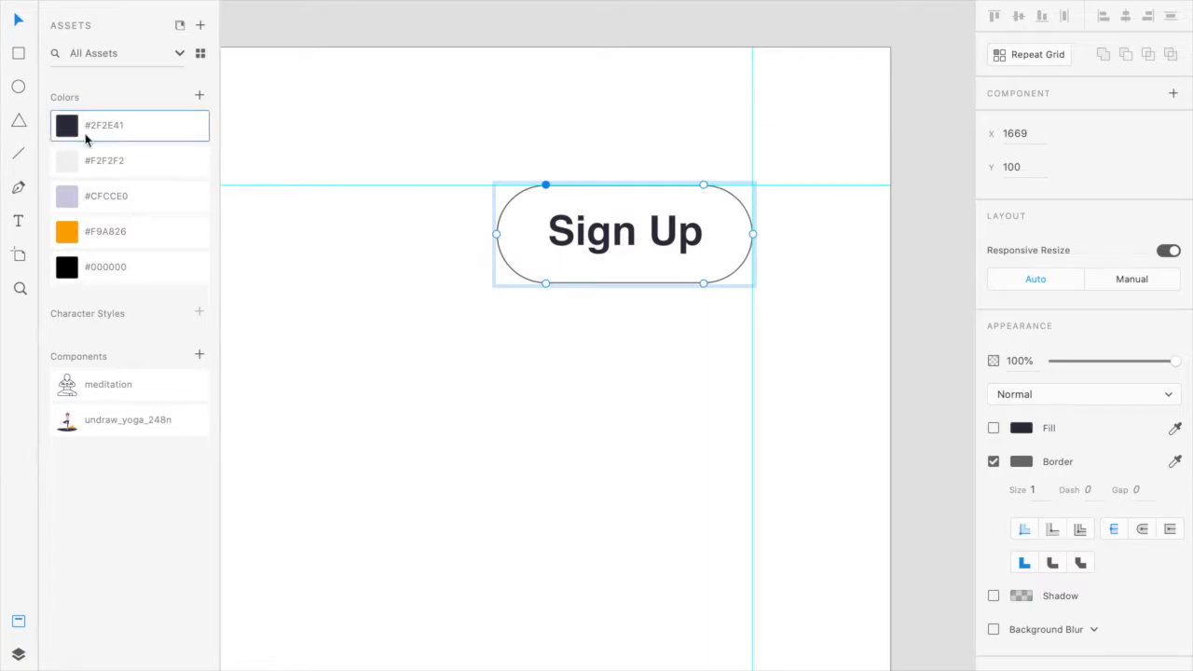
pyautogui.click(994, 429)
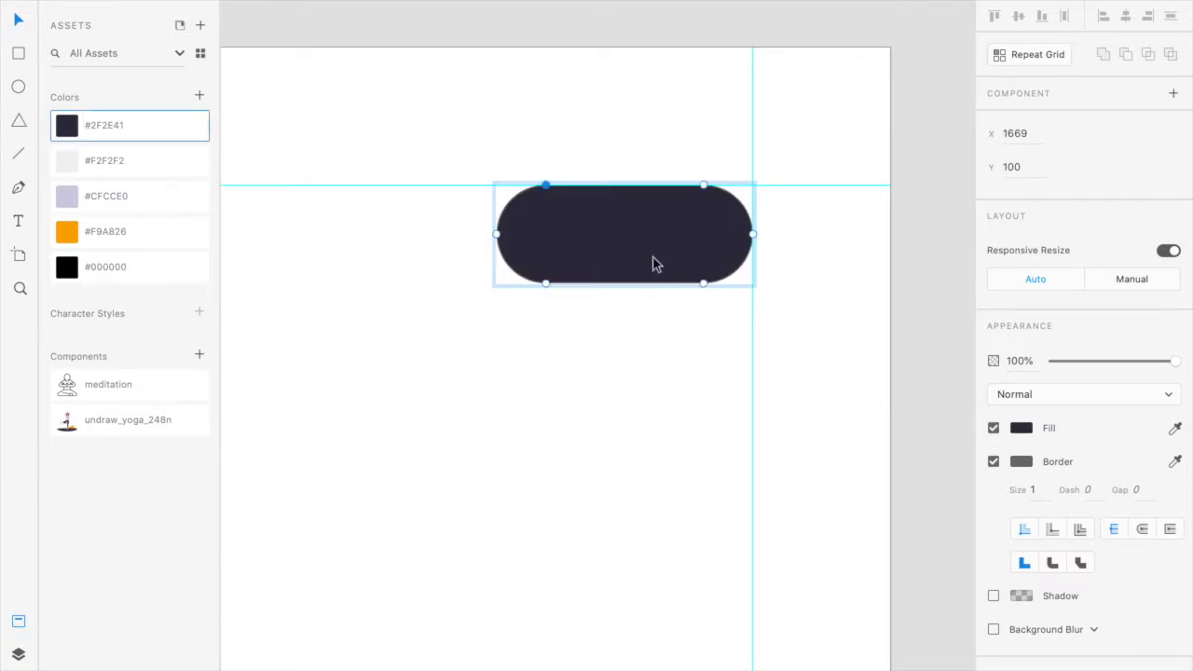
# Color the Sign Up text #F2F2F2 and move it above the pill shape in the group's layer order.
pyautogui.press('Tab')
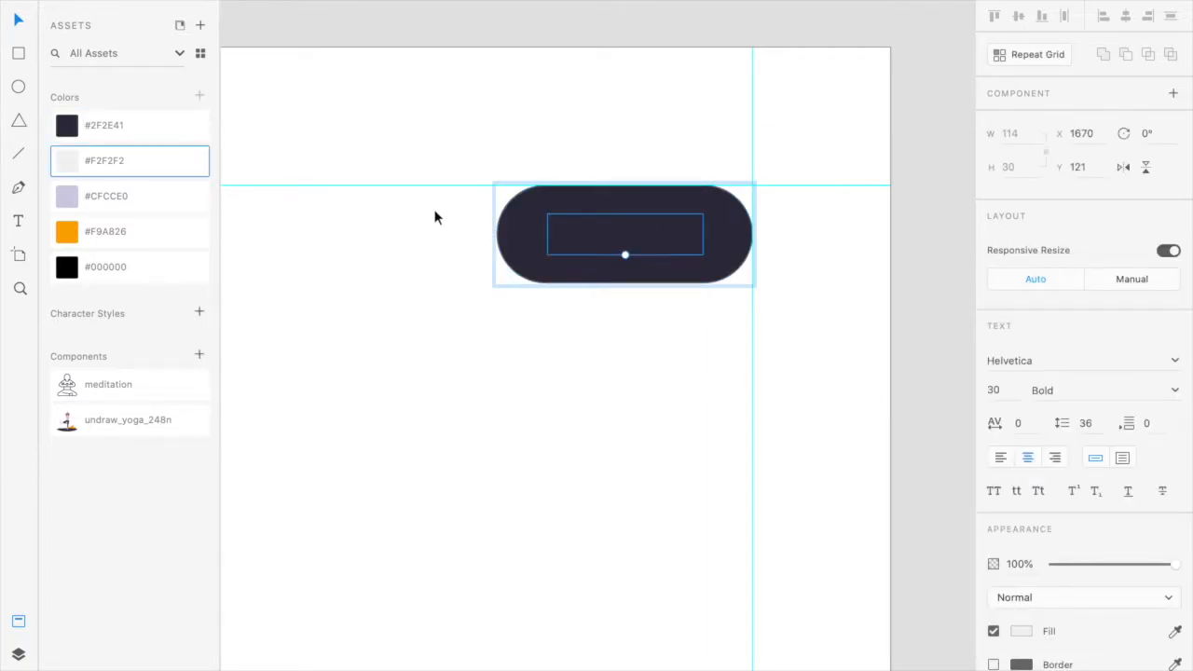
pyautogui.click(18, 653)
pyautogui.click(98, 136)
pyautogui.moveTo(98, 136); pyautogui.dragTo(96, 110)
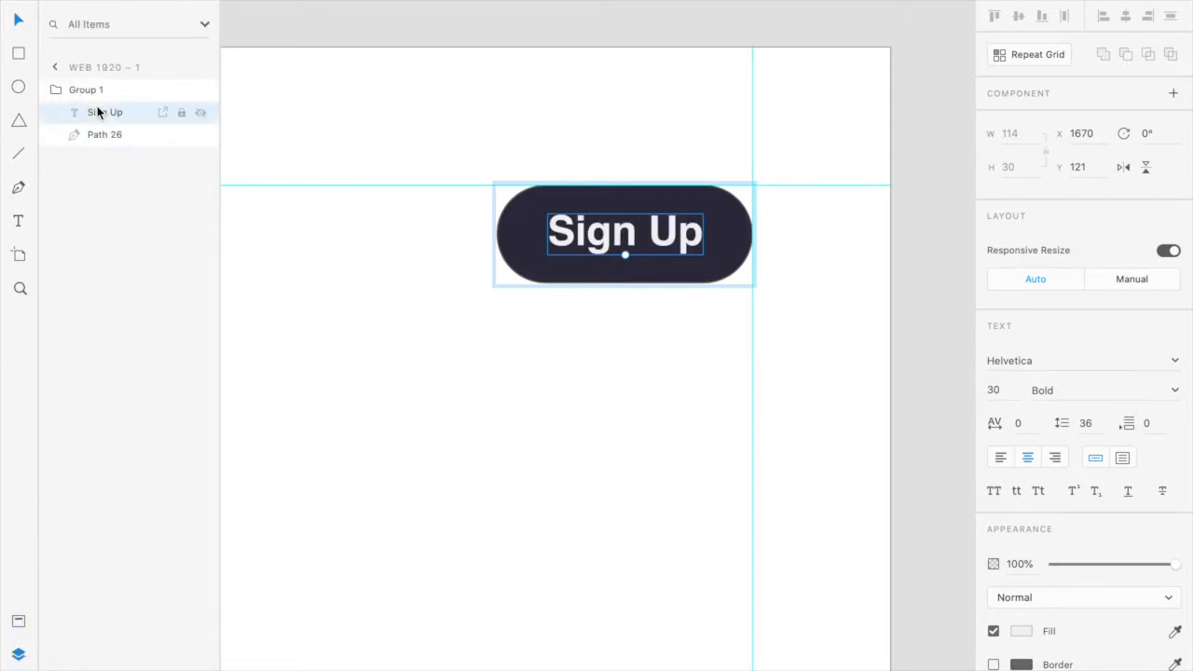
pyautogui.click(715, 384)
# Remove the border from the pill shape behind the Sign Up text.
pyautogui.scroll(-3, 715, 384)
pyautogui.click(700, 313)
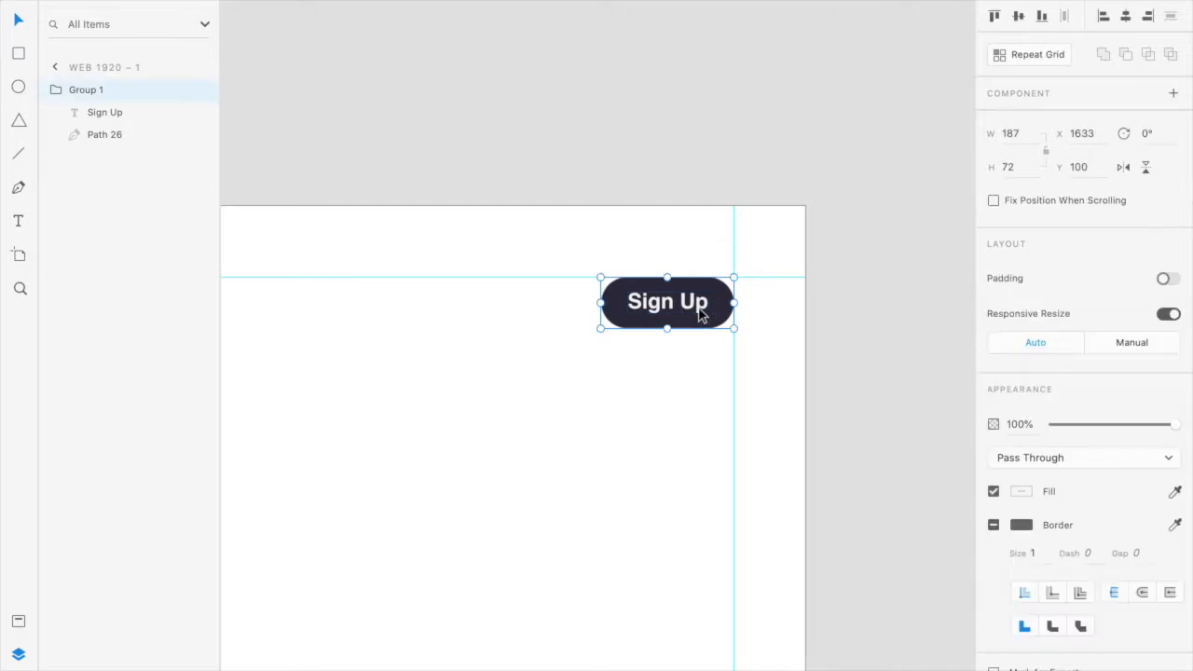
pyautogui.click(702, 312)
pyautogui.scroll(-1, 966, 614)
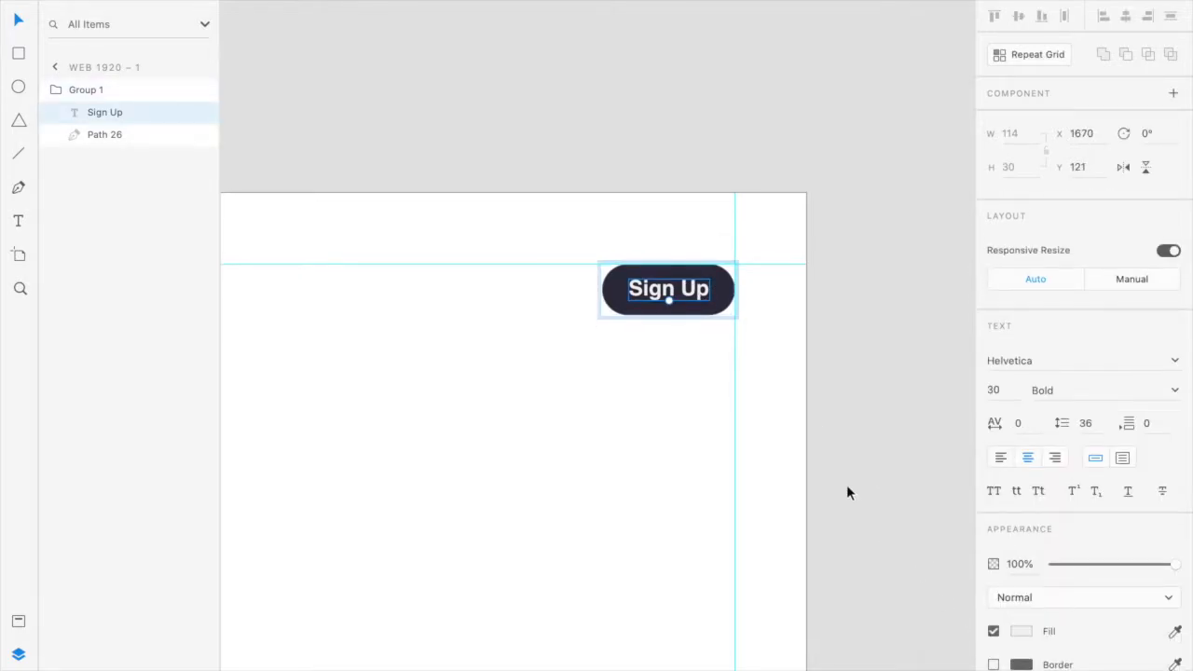
pyautogui.click(725, 297)
pyautogui.click(992, 463)
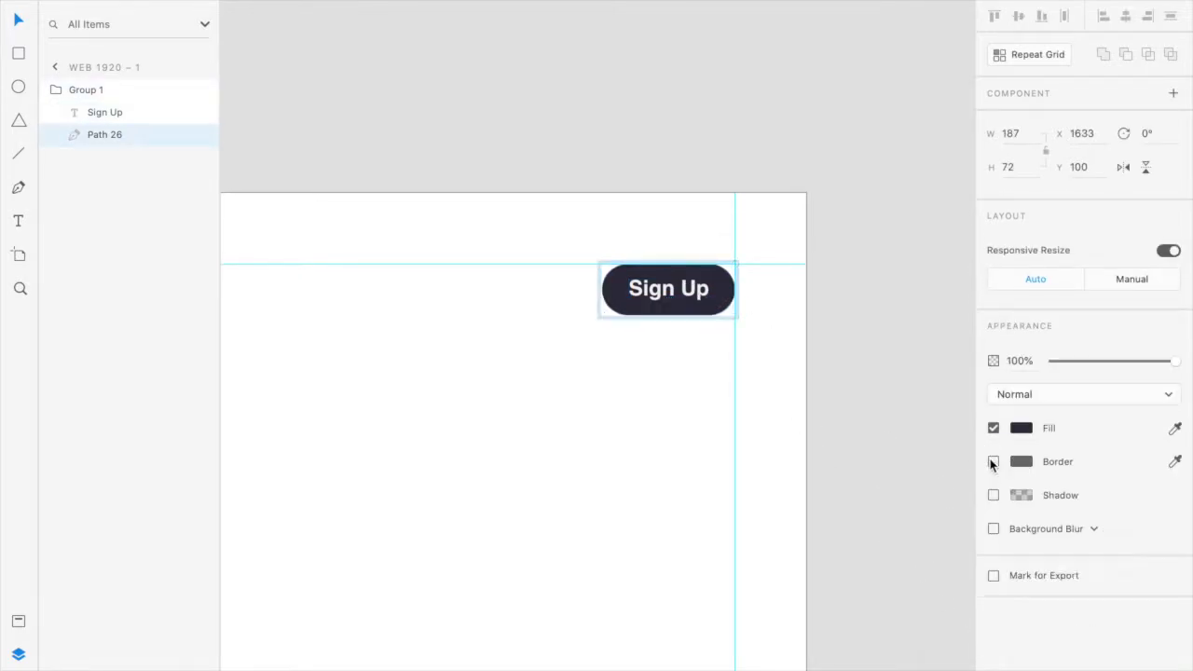
pyautogui.click(860, 386)
# Reduce the Sign Up button group's height to about 67, keeping its top edge on the guide.
pyautogui.hotkey('ctrl', '0')
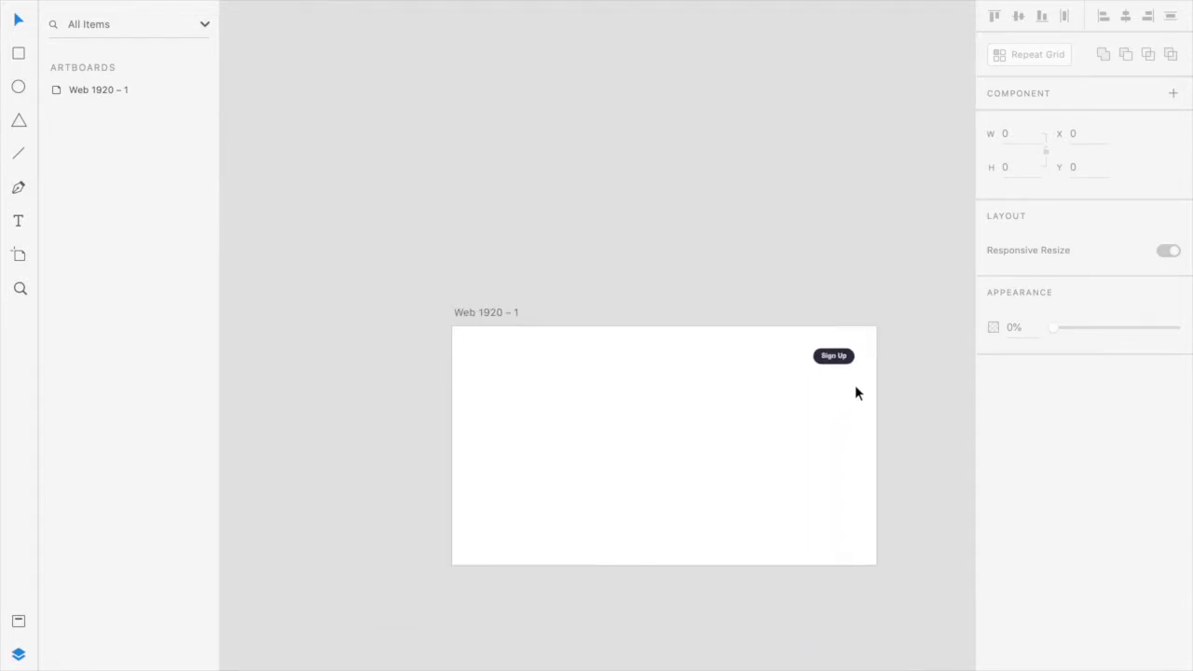
pyautogui.scroll(2, 855, 385)
pyautogui.scroll(5, 846, 333)
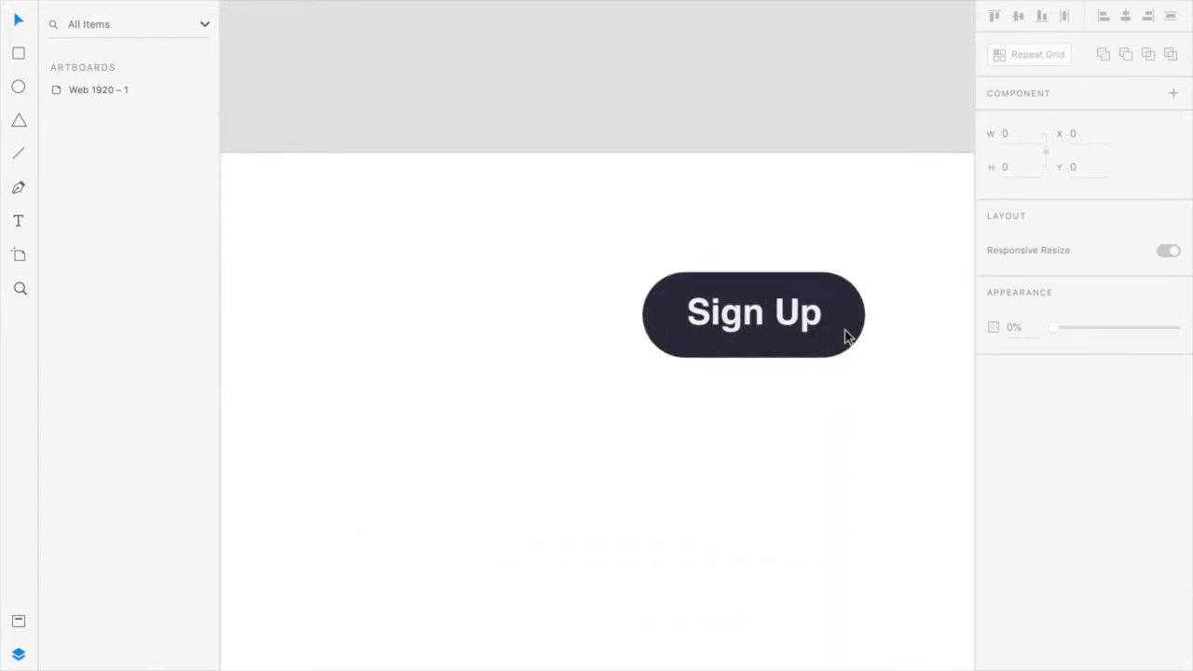
pyautogui.click(847, 335)
pyautogui.moveTo(689, 377); pyautogui.dragTo(690, 368)
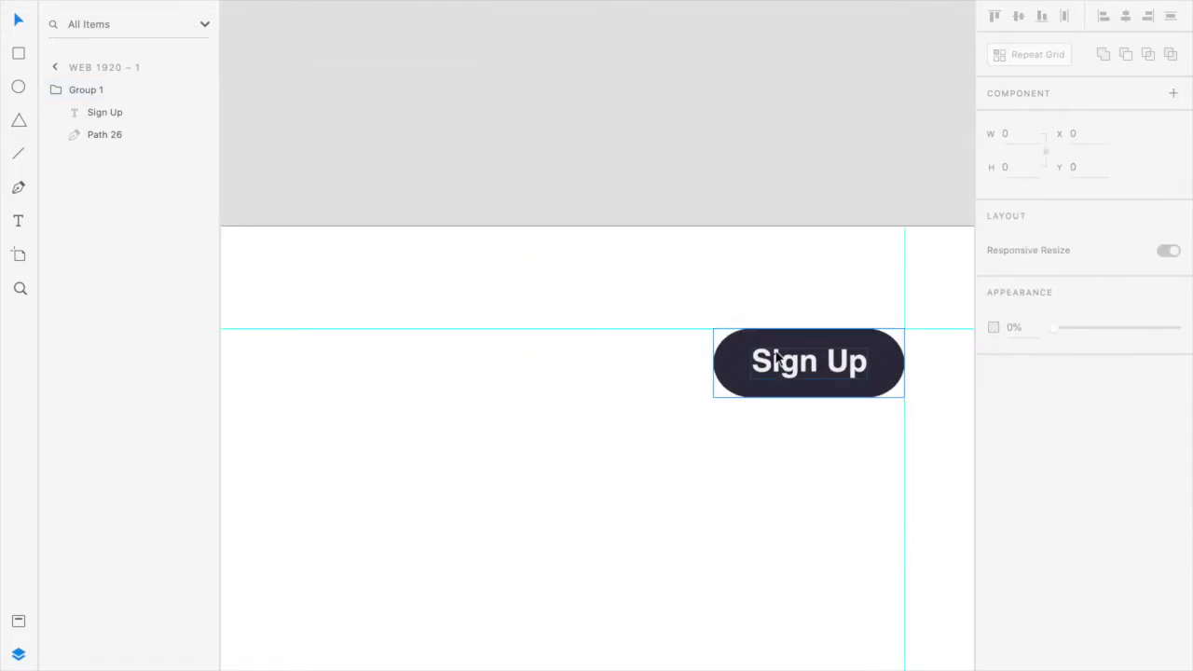
# Duplicate the Sign Up button to its left at about X 1405 and delete the copy's pill background.
pyautogui.click(788, 335)
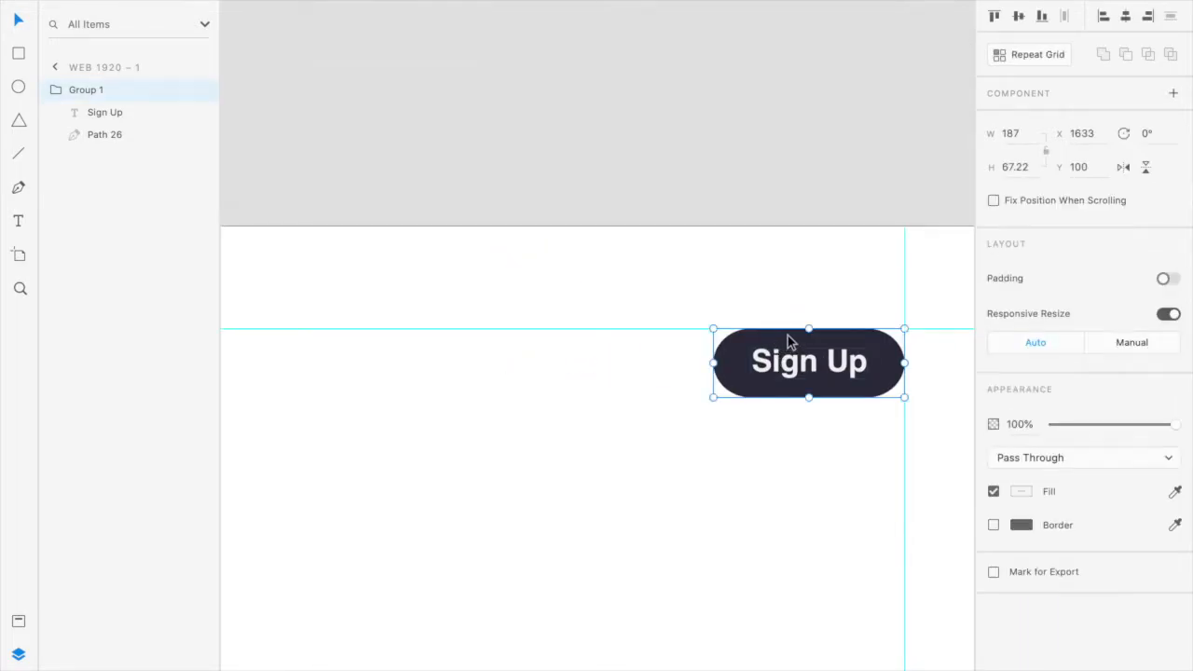
pyautogui.moveTo(788, 335); pyautogui.dragTo(554, 333)
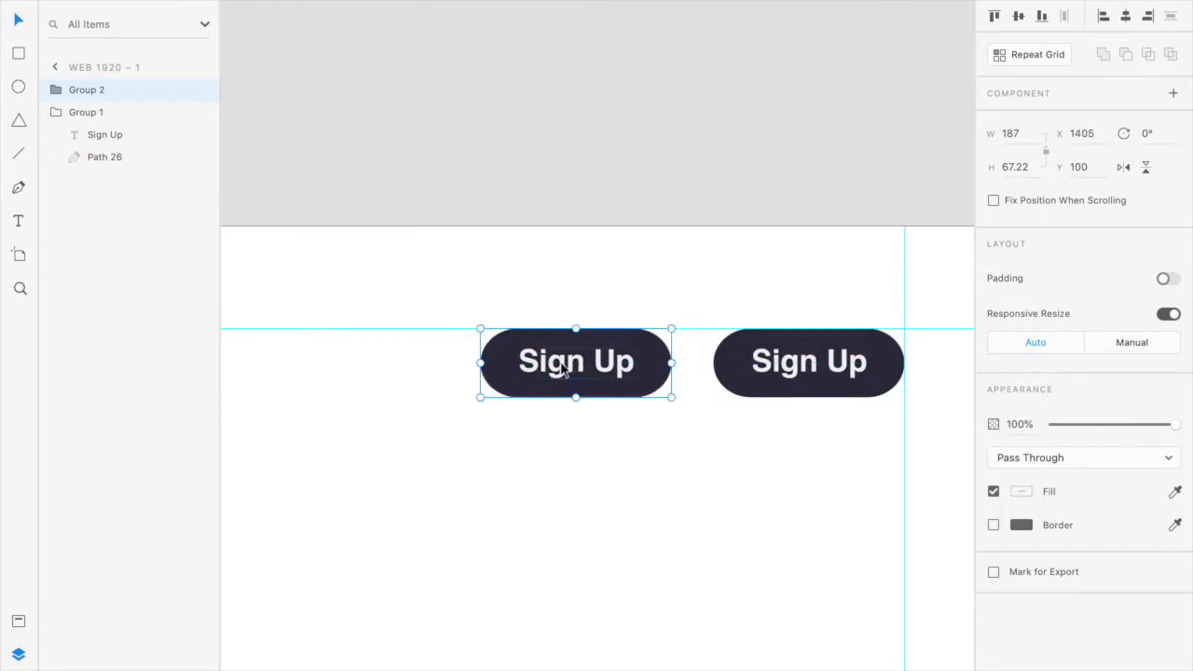
pyautogui.doubleClick(561, 337)
pyautogui.press('Delete')
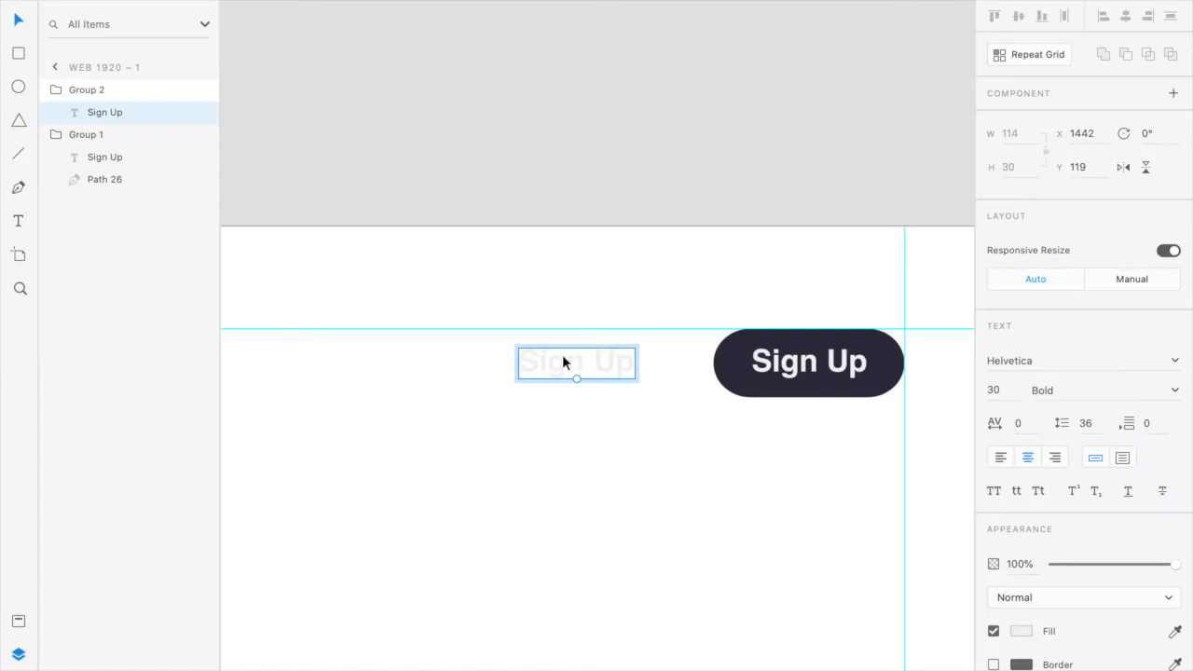
# Color the duplicated Sign Up text with the dark asset color #2F2E41.
pyautogui.click(19, 621)
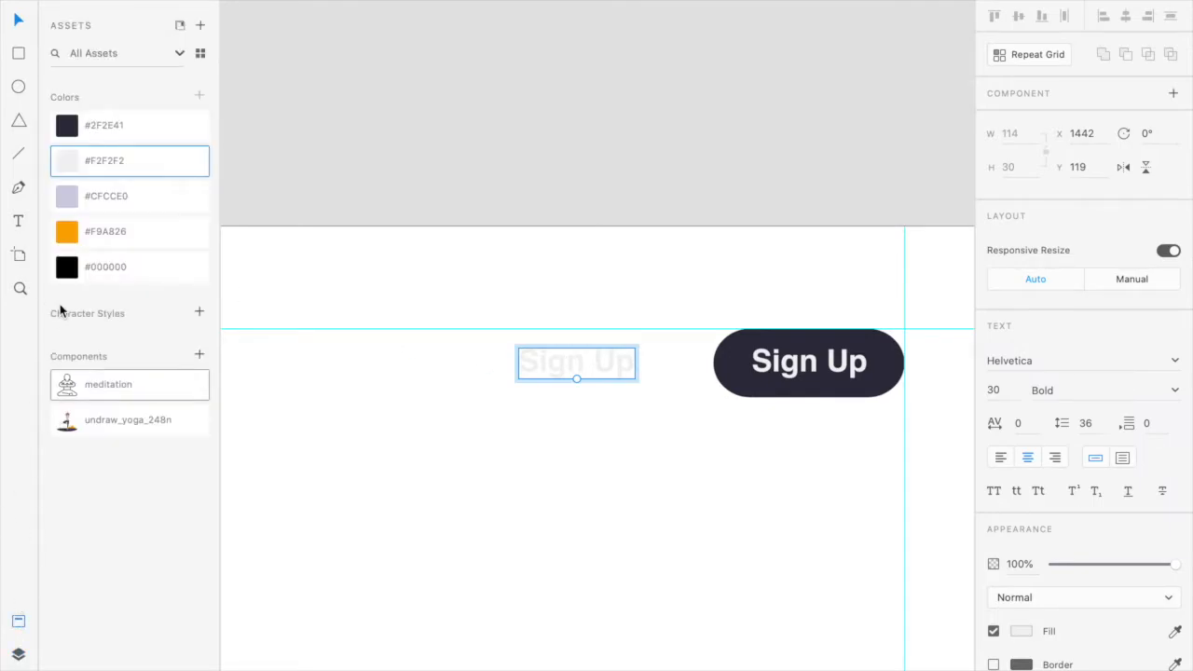
pyautogui.click(98, 130)
pyautogui.click(448, 179)
pyautogui.click(551, 359)
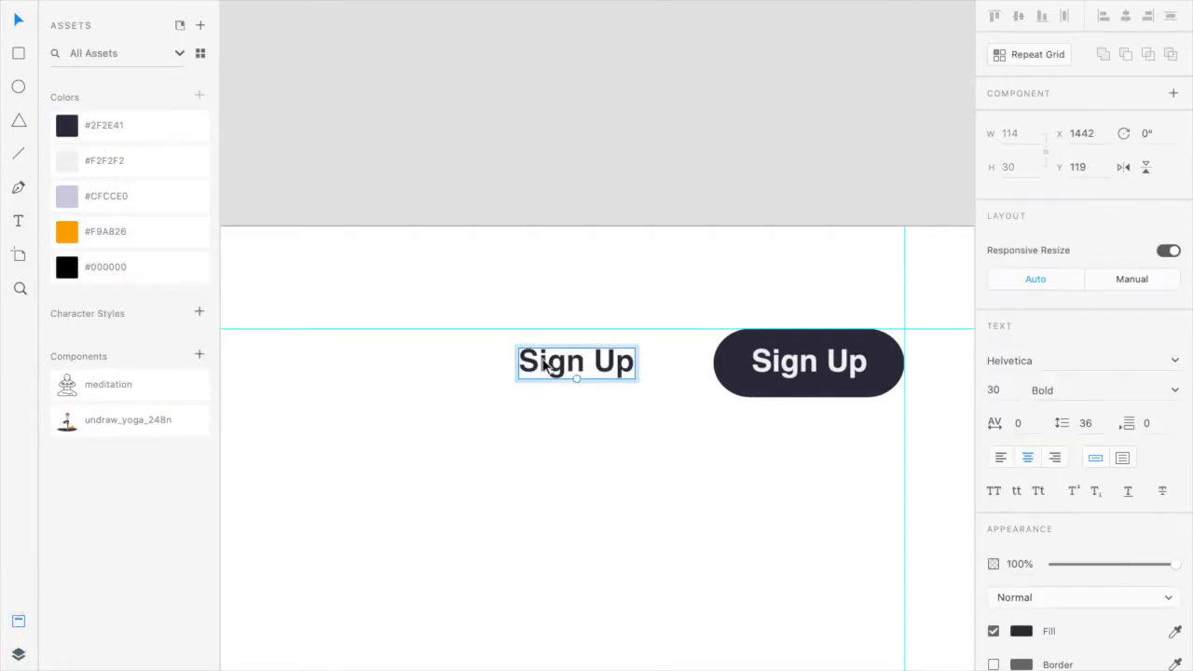
# Replace the duplicated text's wording with "Login".
pyautogui.doubleClick(544, 358)
pyautogui.write('Login')
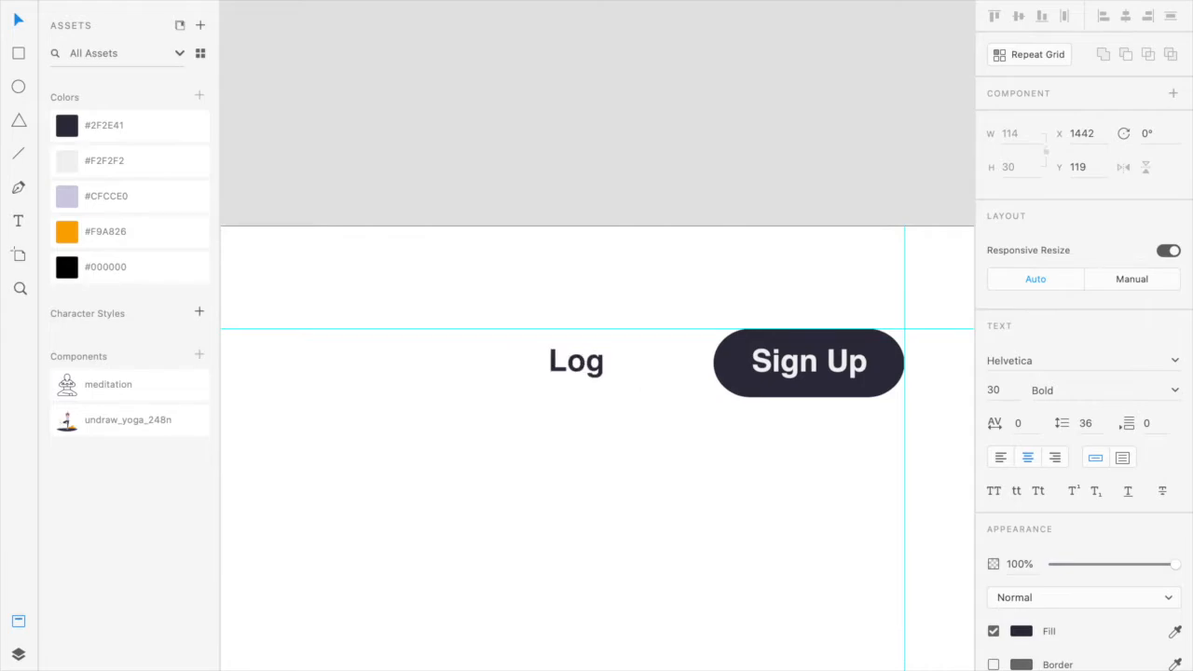
pyautogui.press('Escape')
pyautogui.click(572, 269)
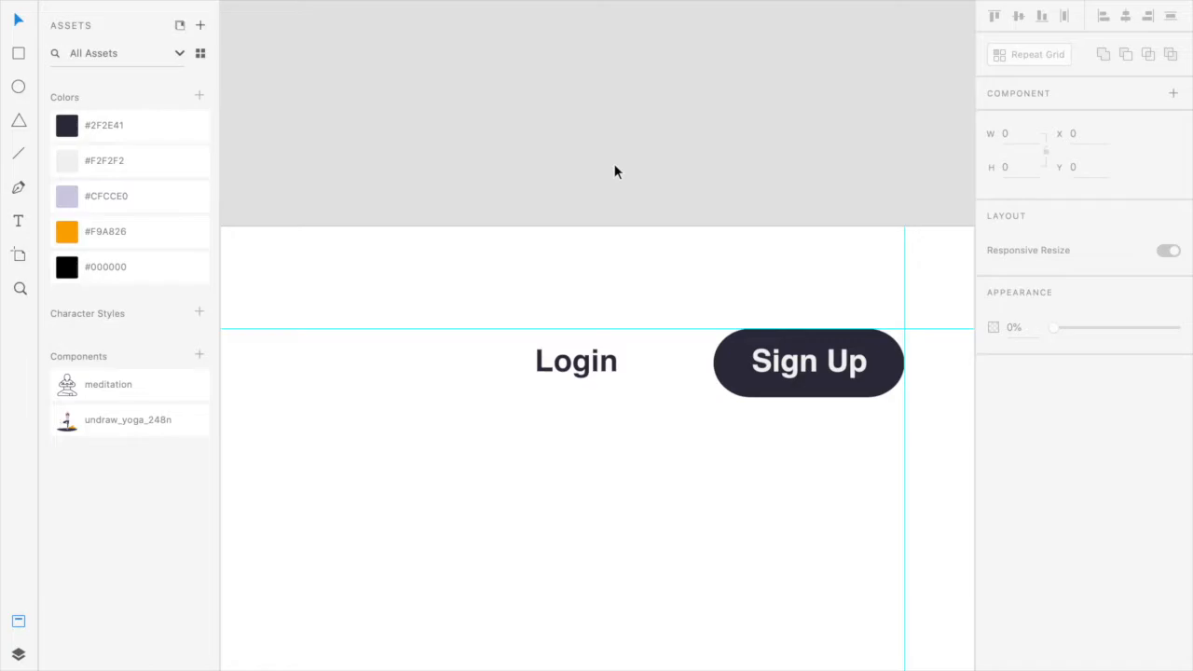
pyautogui.scroll(-2, 615, 170)
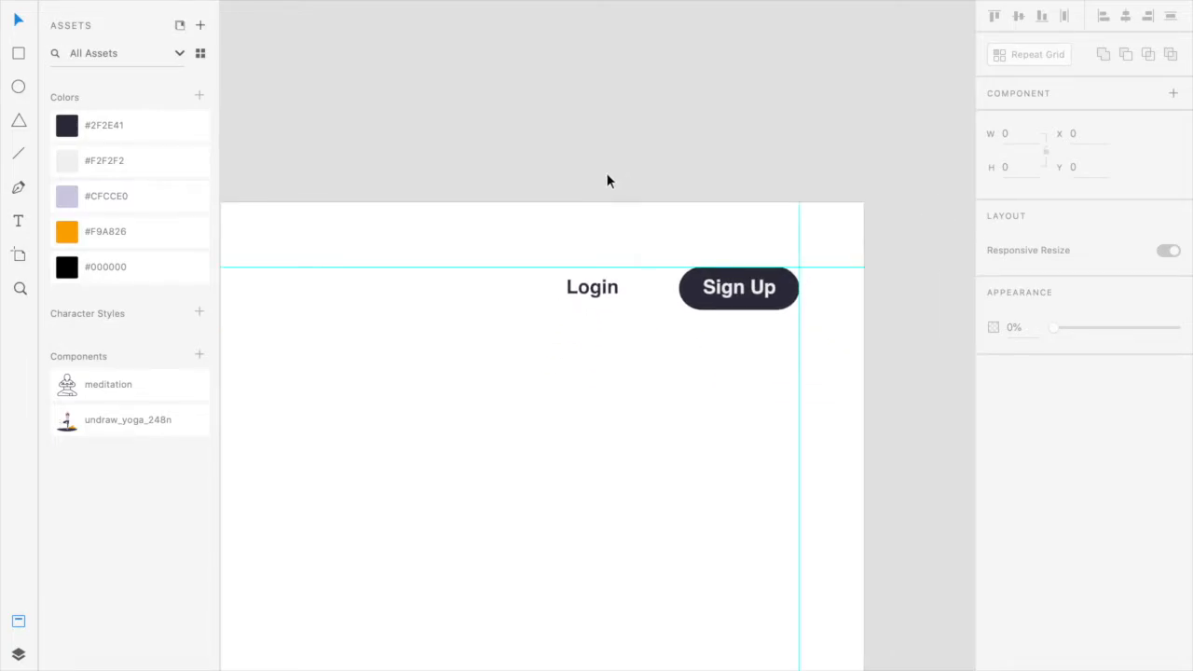
# Duplicate the Login text twice toward the left side of the header, placing the copies at about X 324 and X 562, Y 134.
pyautogui.scroll(-2, 607, 180)
pyautogui.hscroll(-3, 607, 180)
pyautogui.scroll(-2, 607, 180)
pyautogui.hscroll(-2, 607, 180)
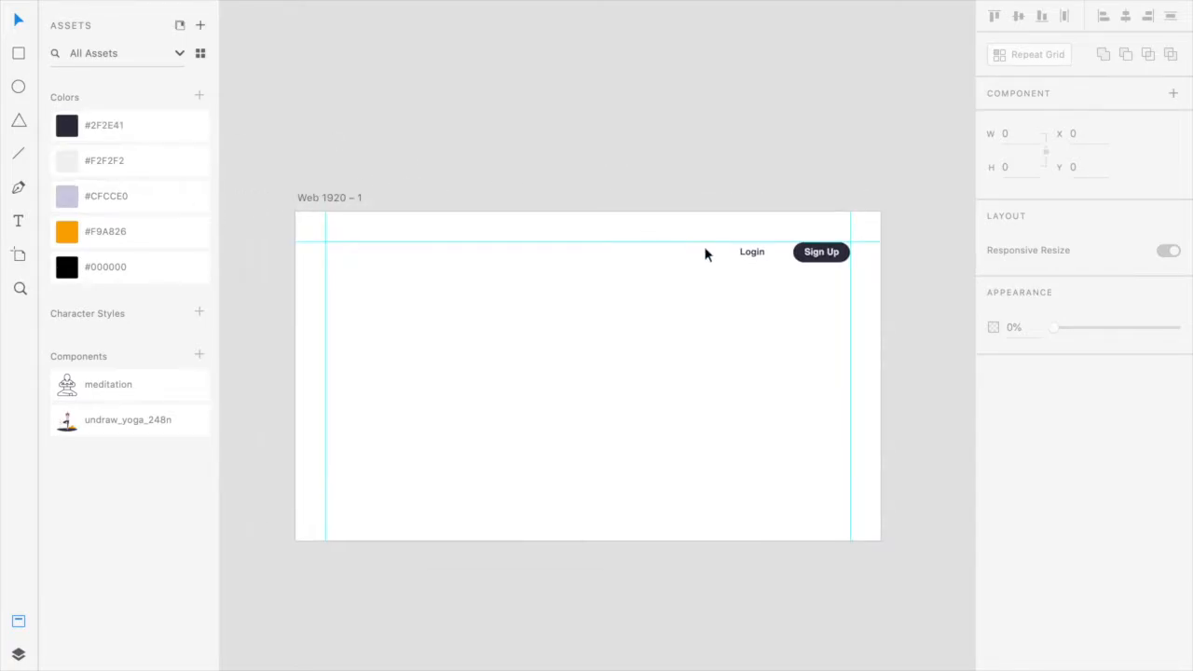
pyautogui.click(757, 259)
pyautogui.moveTo(757, 254); pyautogui.dragTo(485, 257)
pyautogui.doubleClick(486, 258)
pyautogui.press('p')
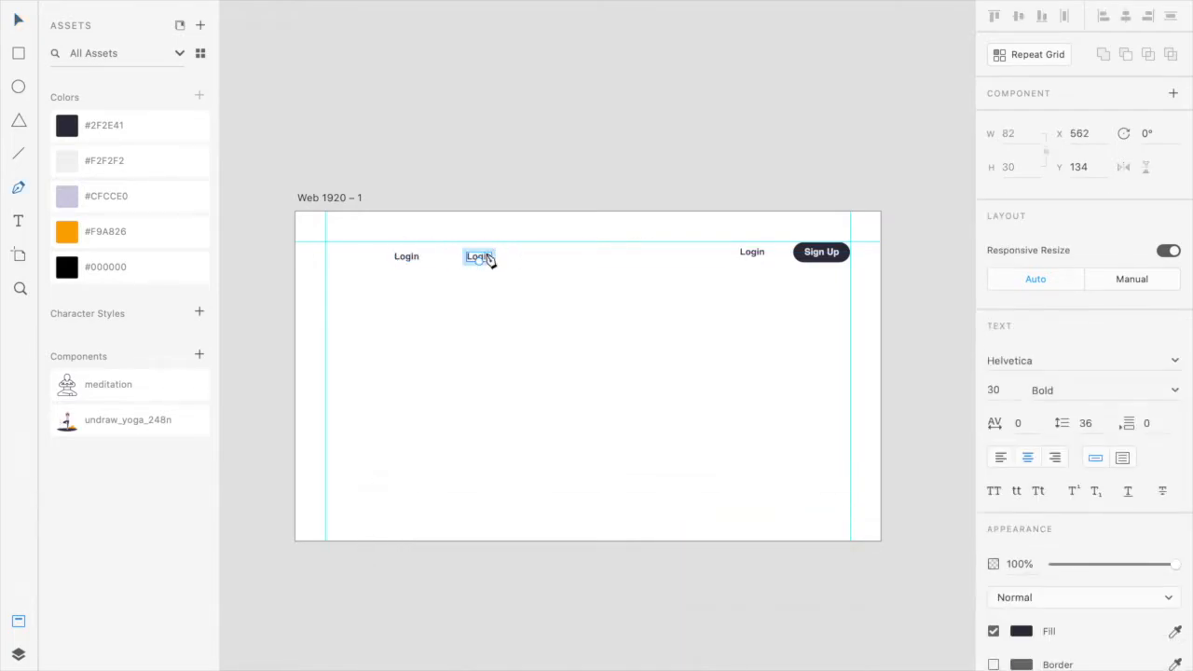
pyautogui.click(486, 286)
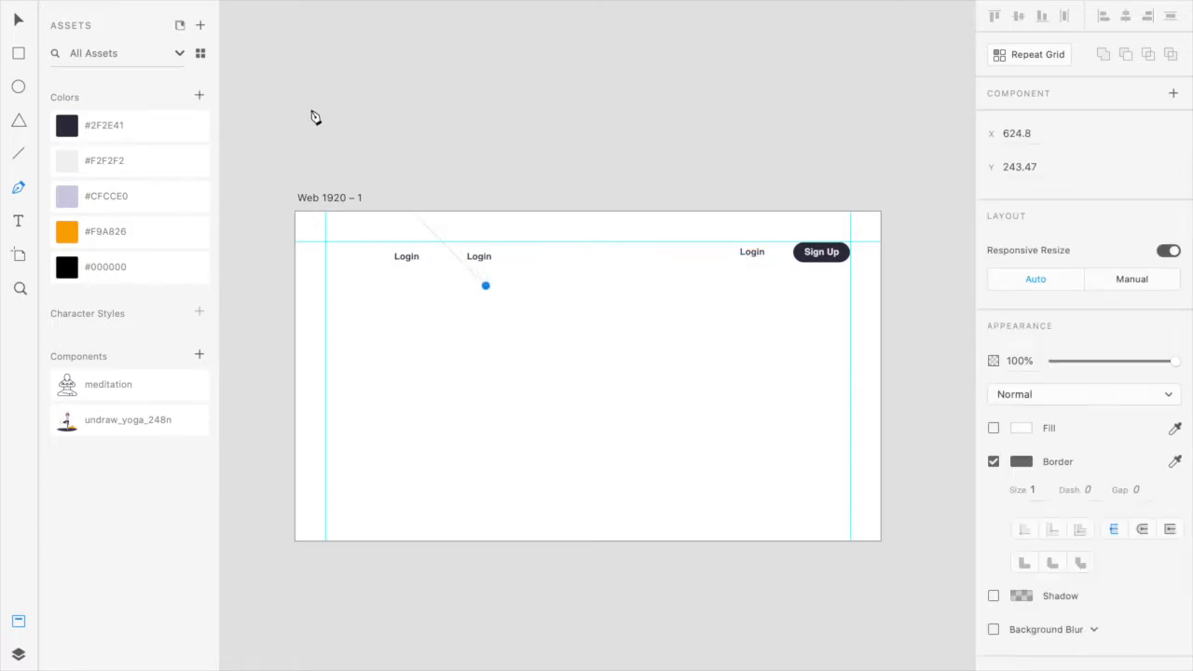
pyautogui.press('Escape')
pyautogui.click(17, 21)
# Replace the wording of the Login copy at X 562 with "Exercise".
pyautogui.click(479, 257)
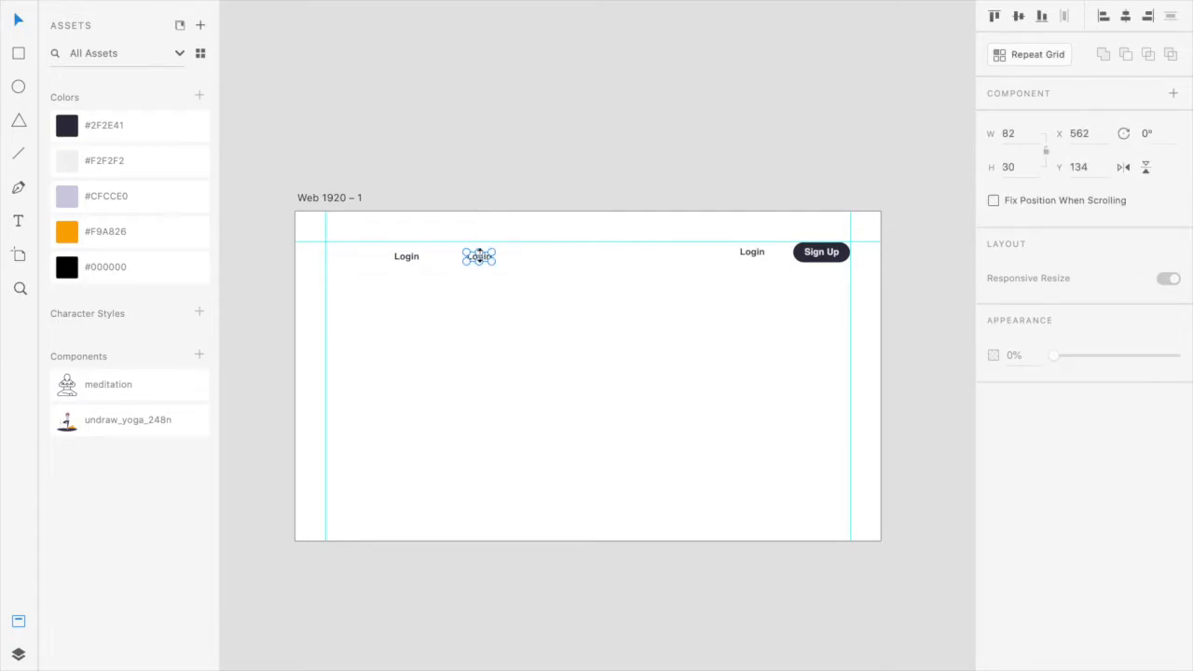
pyautogui.scroll(5, 481, 258)
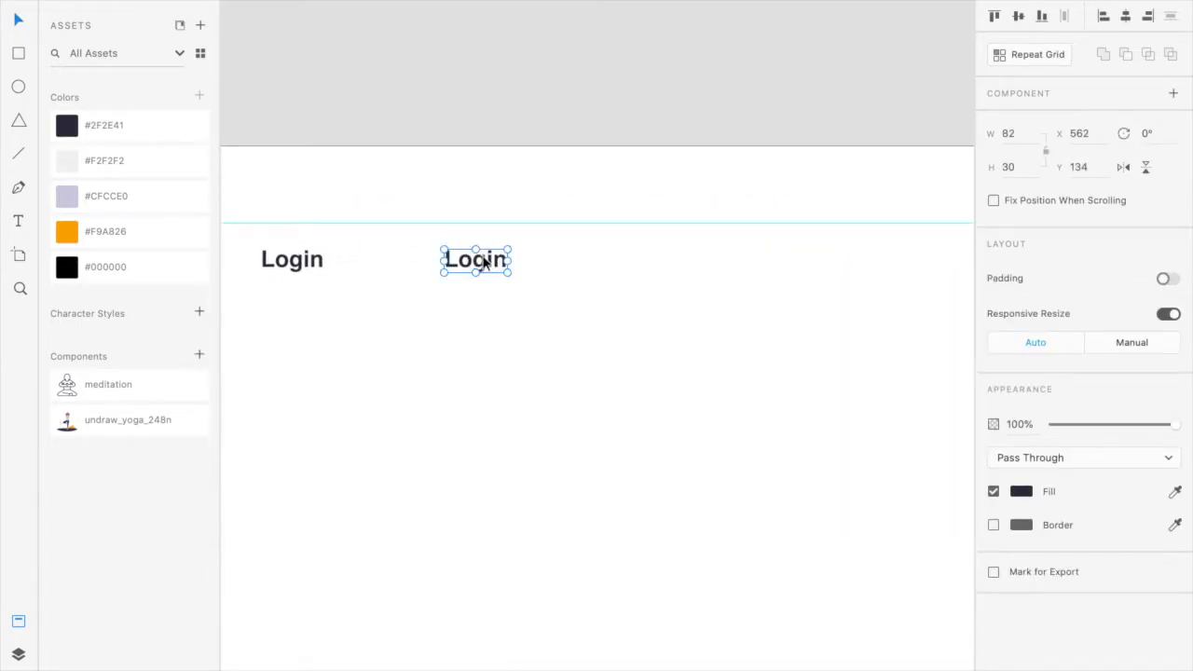
pyautogui.doubleClick(482, 262)
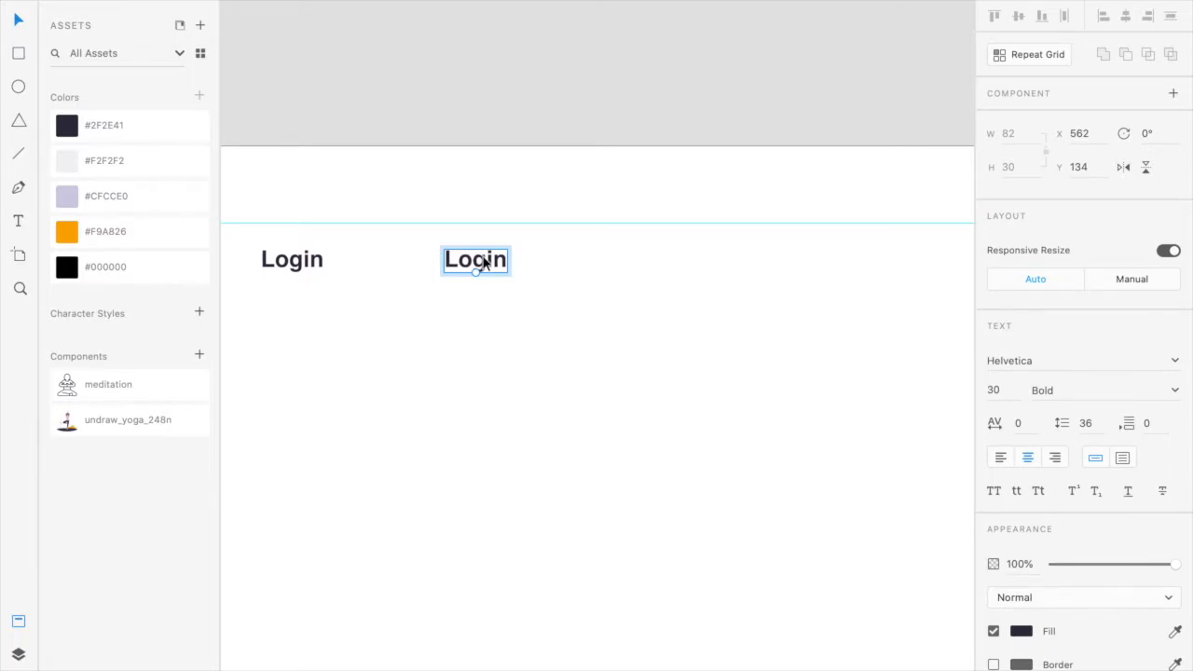
pyautogui.click(505, 301)
pyautogui.doubleClick(501, 263)
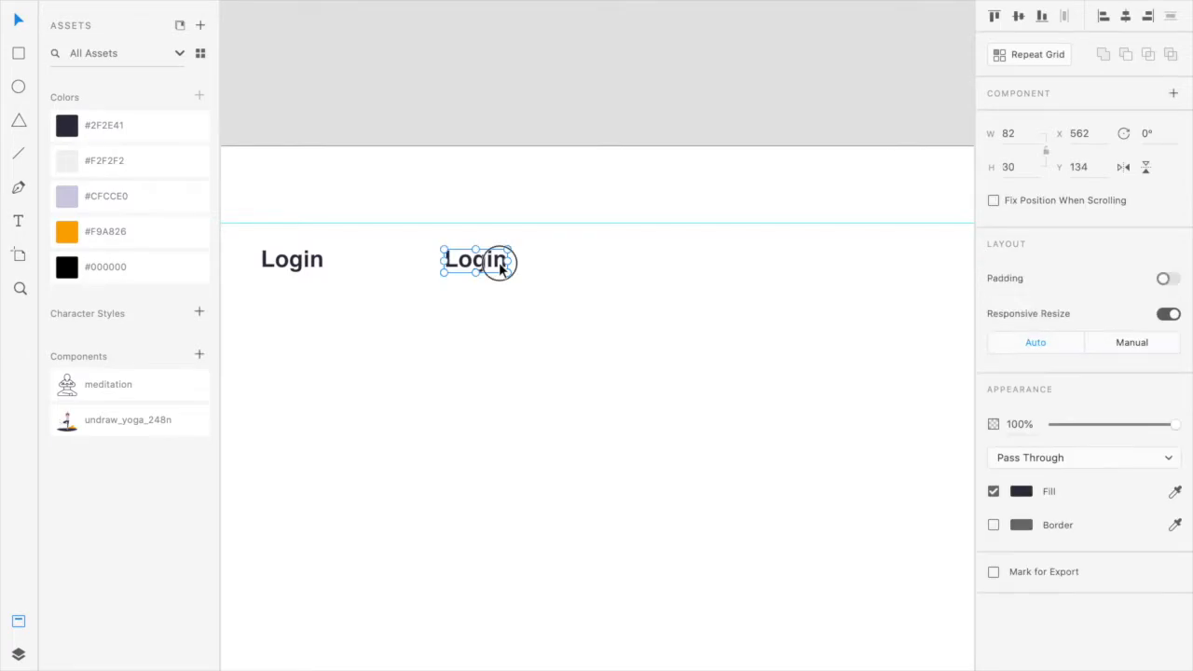
pyautogui.doubleClick(500, 265)
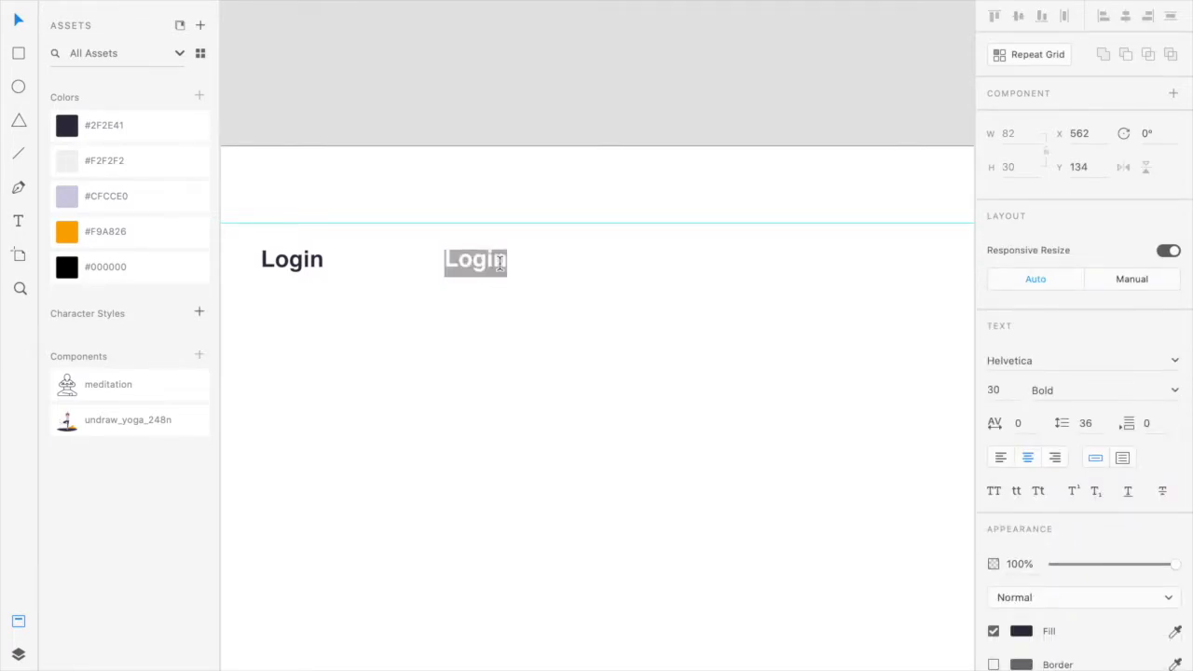
pyautogui.write('Exercise')
pyautogui.press('Escape')
# Replace the wording of the leftmost Login copy with "Home" and deselect it.
pyautogui.click(314, 267)
pyautogui.doubleClick(290, 265)
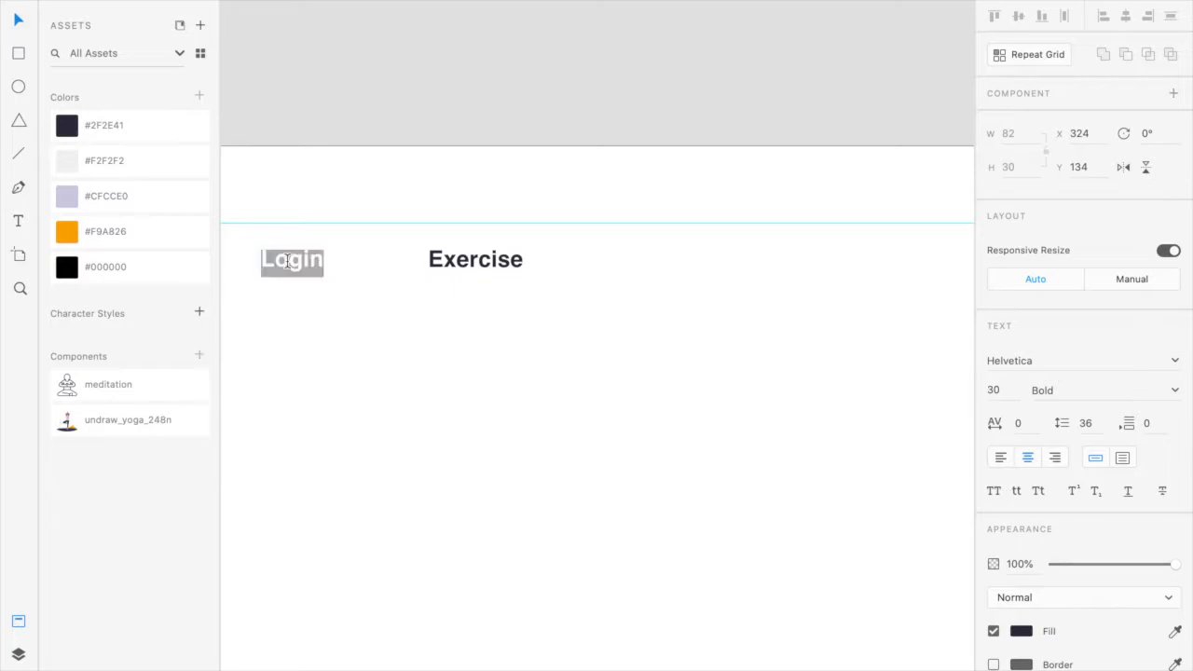
pyautogui.write('Home')
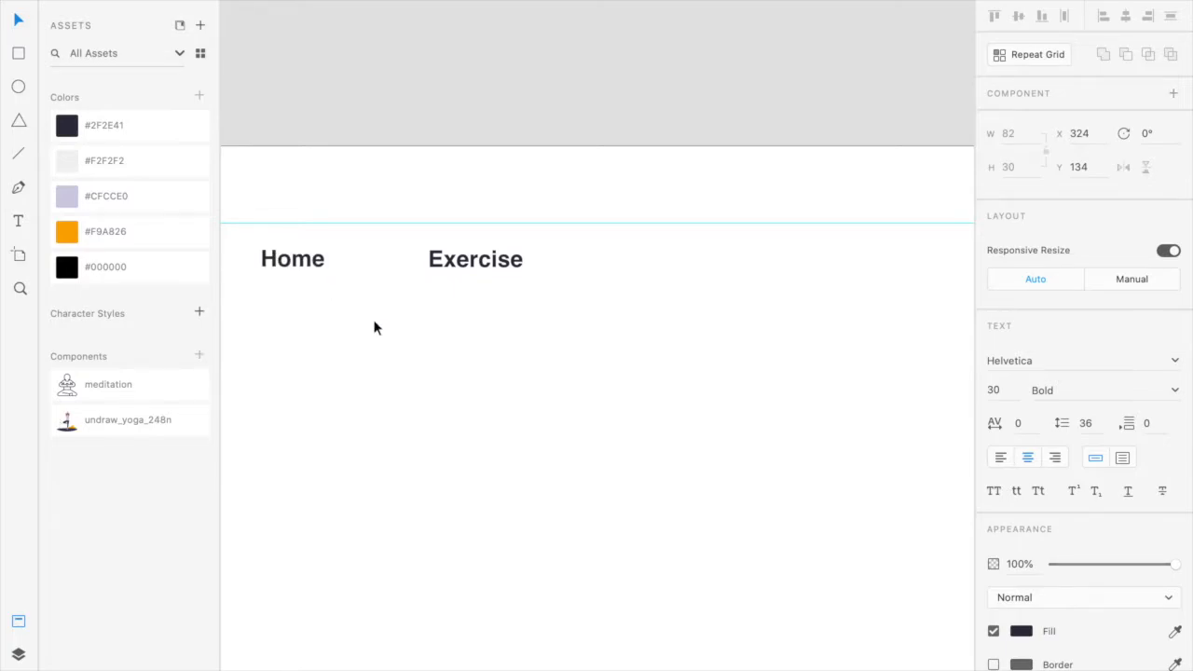
pyautogui.keyDown('ctrl'); pyautogui.scroll(-5, 374, 323); pyautogui.keyUp('ctrl')
pyautogui.hscroll(-2, 375, 324)
pyautogui.scroll(-1, 374, 323)
pyautogui.click(422, 168)
pyautogui.click(502, 160)
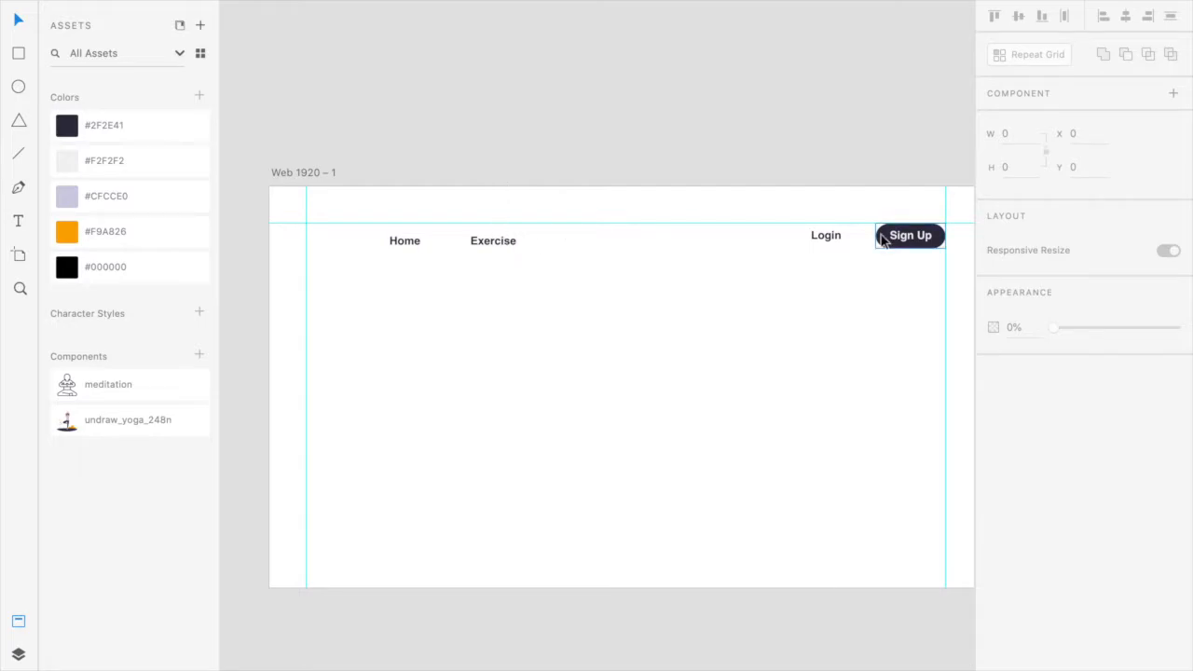
# Align the Home, Exercise and Login texts on their middles and move them level with the Sign Up button, at about X 320, Y 119.
pyautogui.click(836, 240)
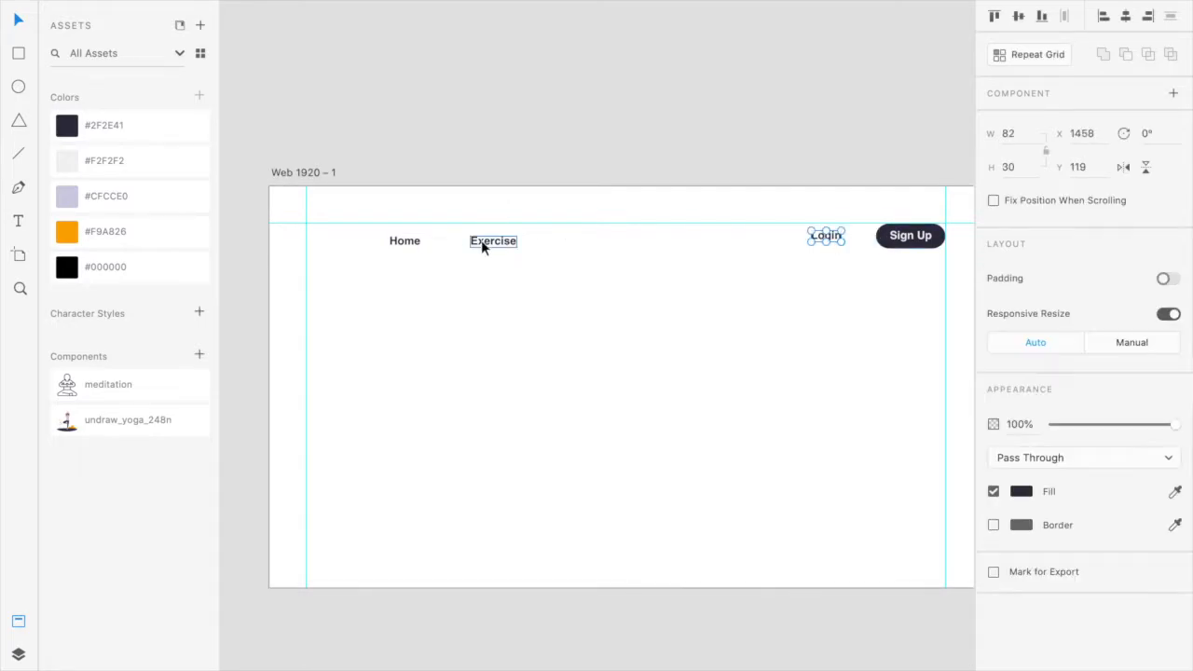
pyautogui.keyDown('shift'); pyautogui.click(410, 243); pyautogui.keyUp('shift')
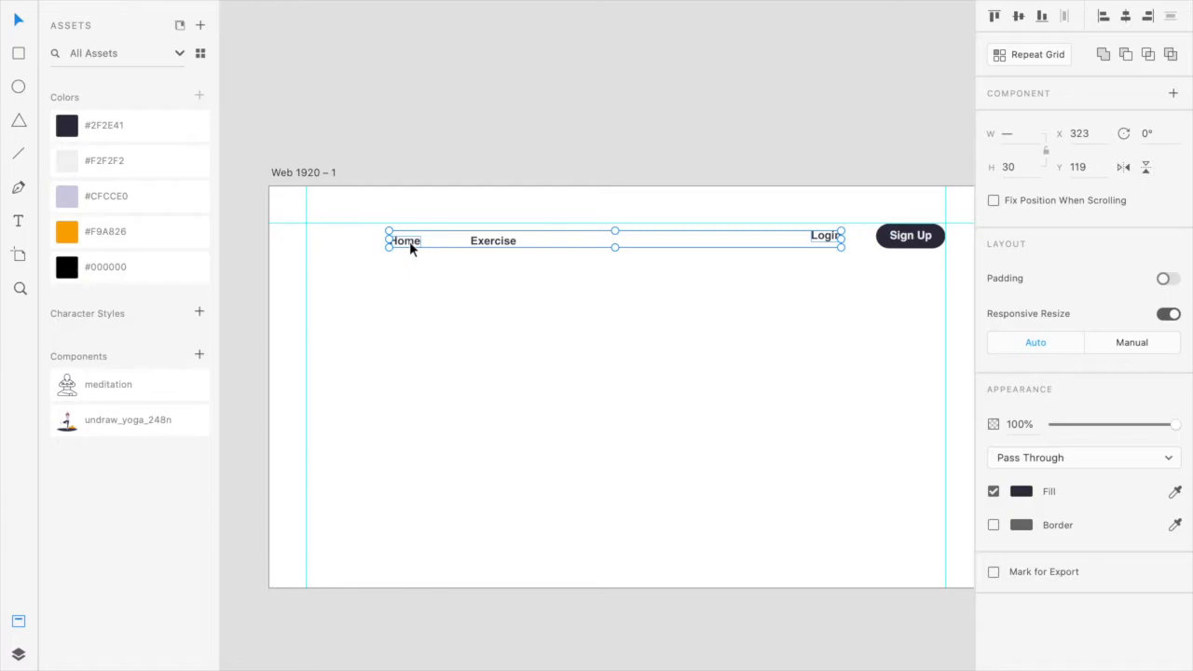
pyautogui.keyDown('shift'); pyautogui.click(487, 242); pyautogui.keyUp('shift')
pyautogui.click(1018, 18)
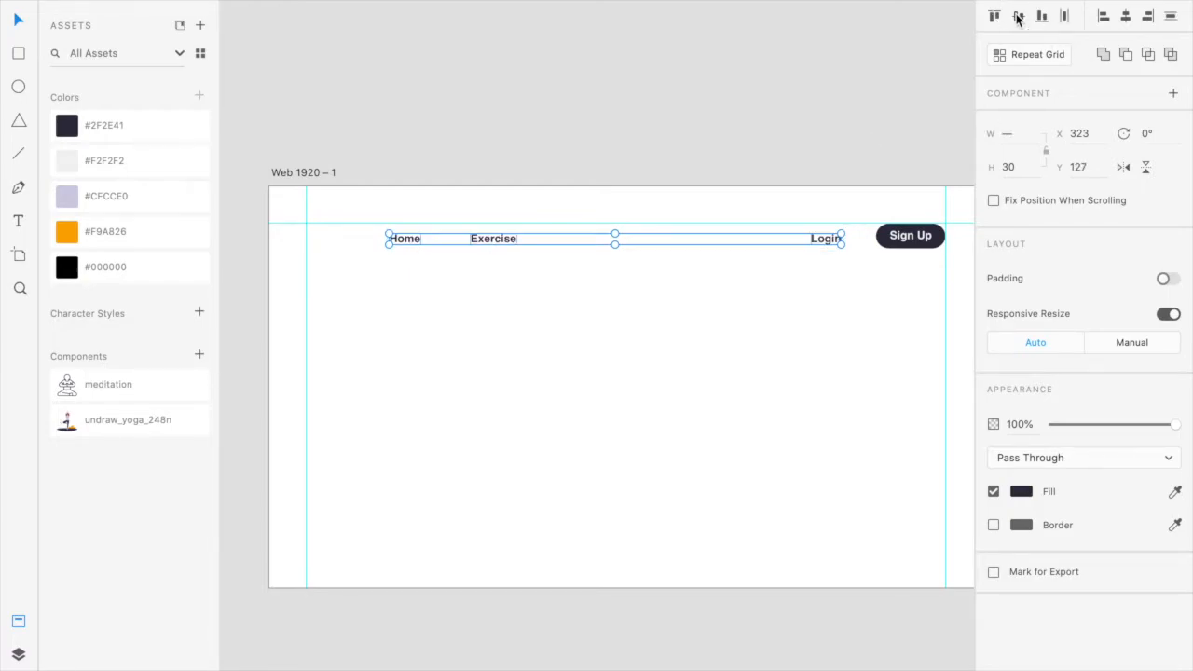
pyautogui.moveTo(504, 245); pyautogui.dragTo(503, 246)
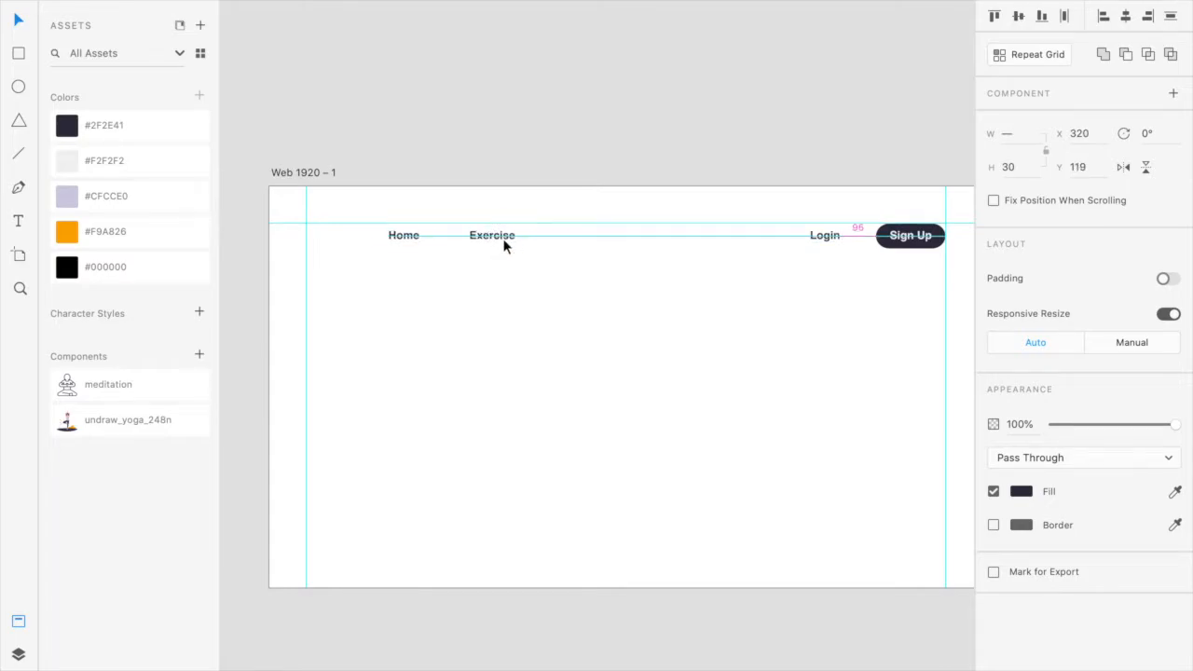
pyautogui.click(541, 133)
# Place the undraw_yoga_248n component below the Login and Sign Up items against the right margin guide, at about X 1075, Y 201.
pyautogui.scroll(-1, 469, 137)
pyautogui.hscroll(1, 469, 137)
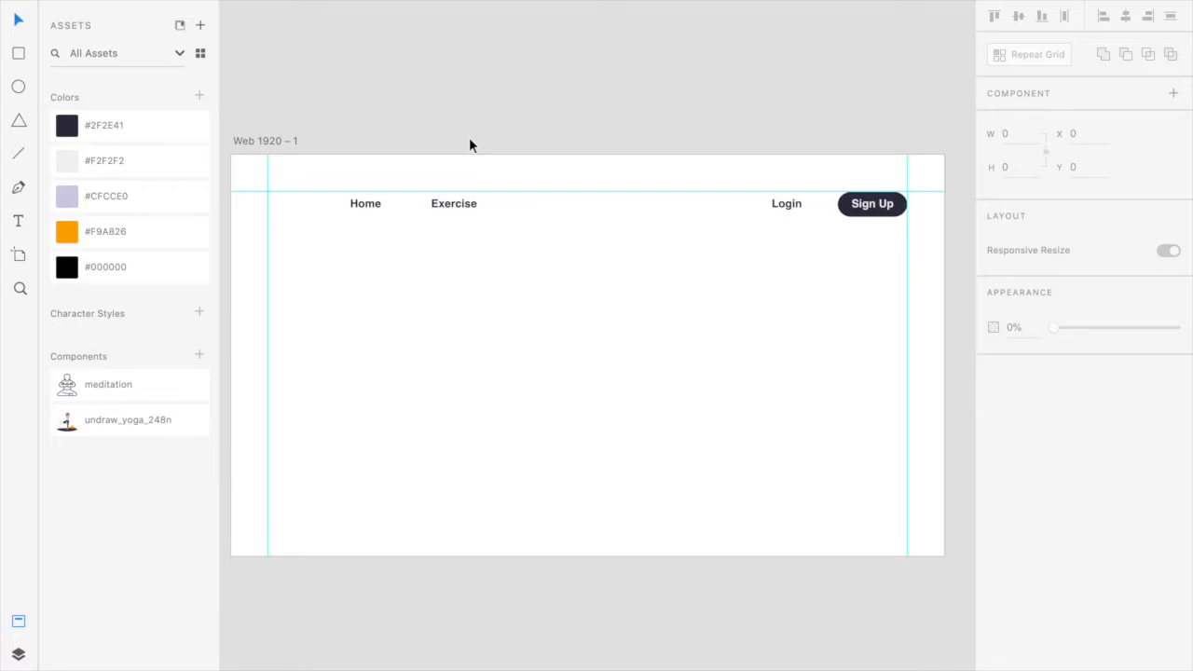
pyautogui.moveTo(109, 424); pyautogui.dragTo(754, 386)
pyautogui.click(733, 373)
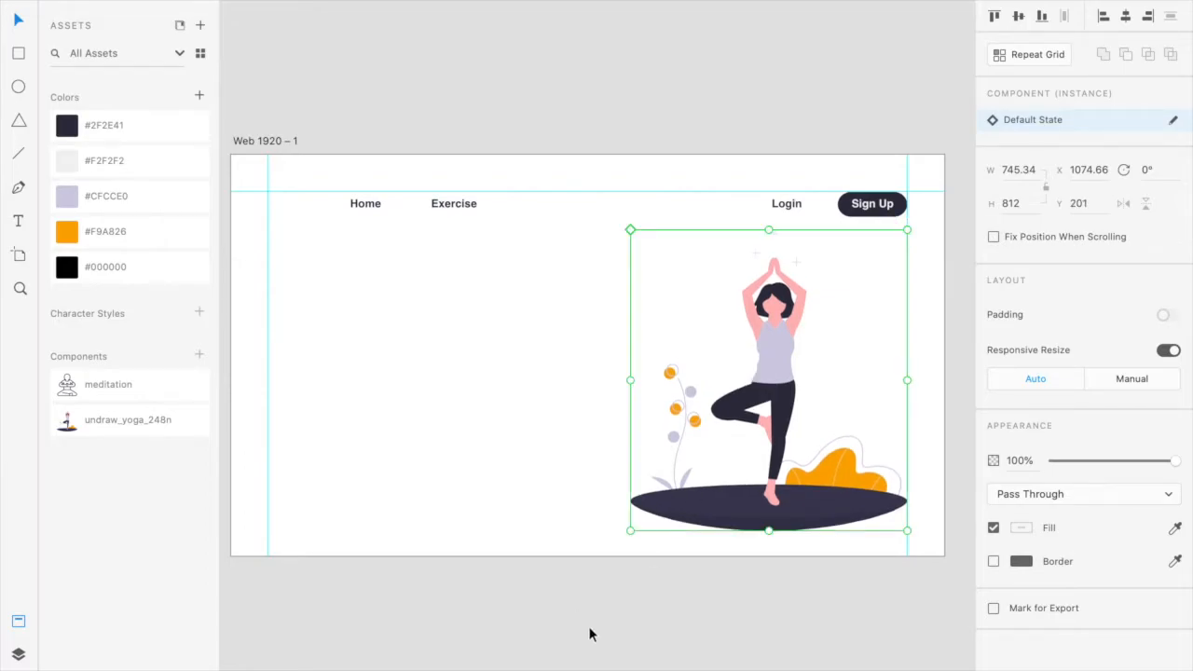
pyautogui.click(590, 634)
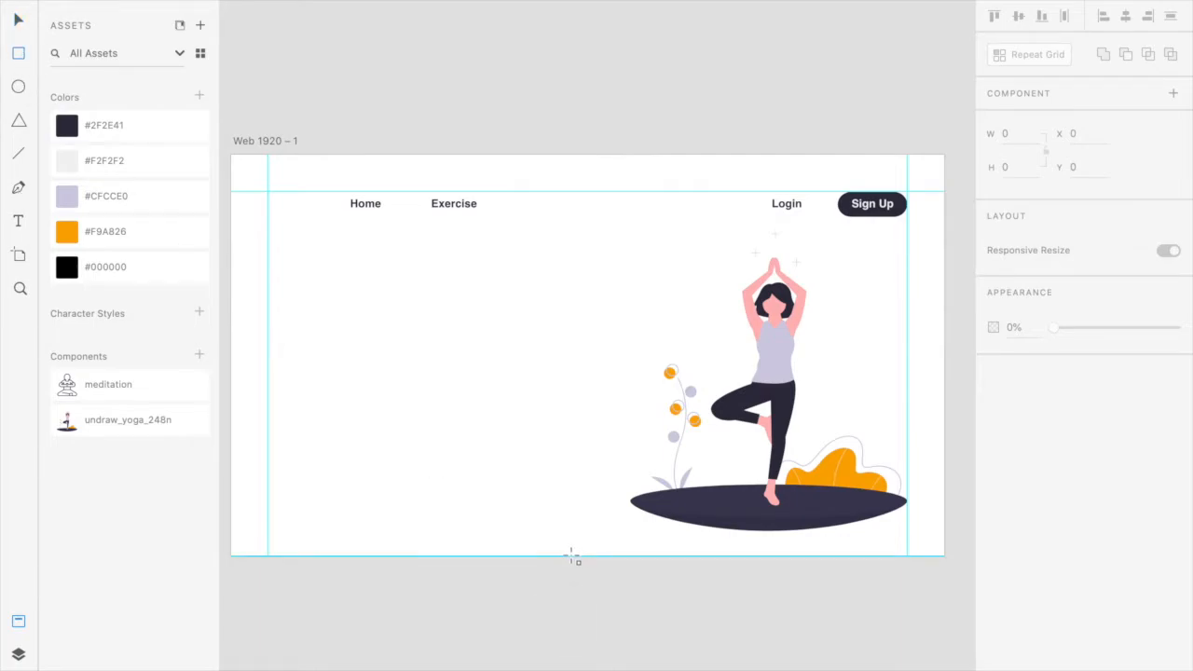
# Draw a white-filled rectangle about 1005 × 1080 over the artboard's right half, starting at about X 915, Y 0.
pyautogui.moveTo(575, 557)
pyautogui.mouseDown()
pyautogui.moveTo(964, 139)
pyautogui.moveTo(945, 158)
pyautogui.mouseUp()
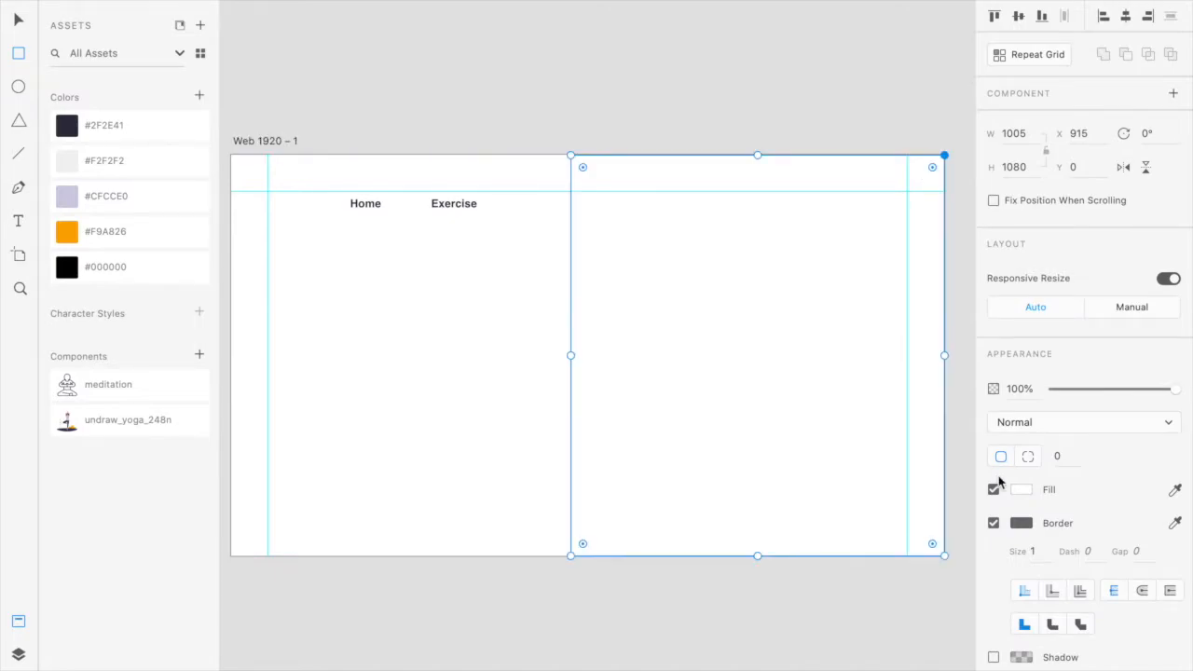
pyautogui.click(993, 490)
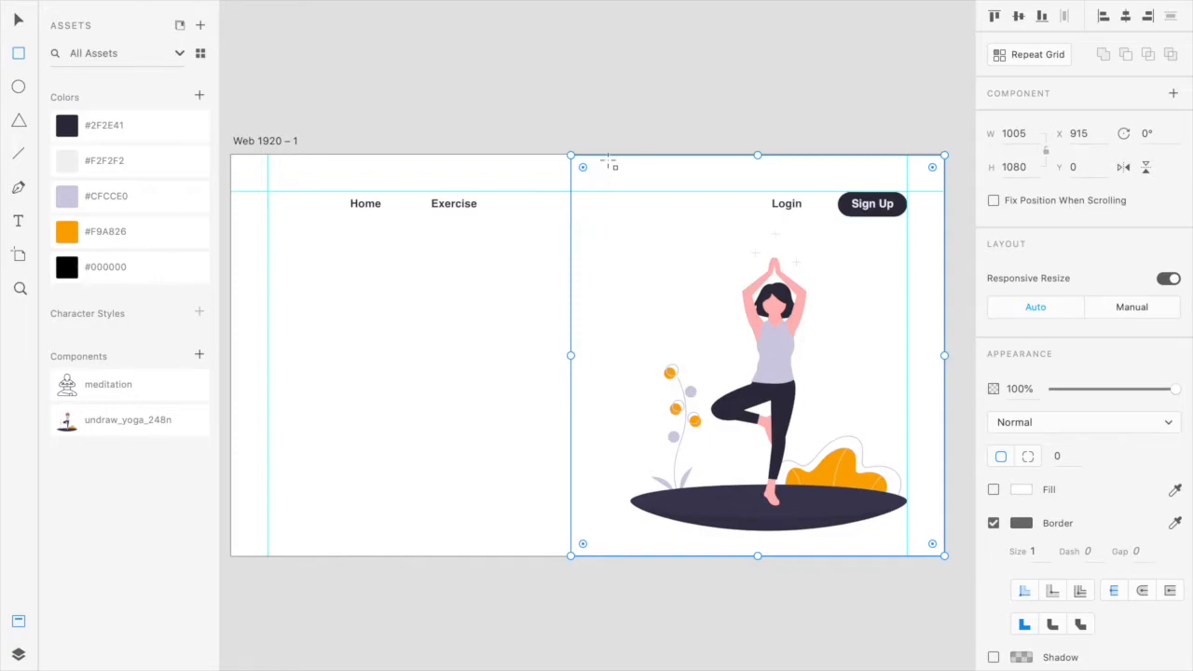
pyautogui.click(993, 489)
# Edit the rectangle's path, shifting the top-left corner and, further, the bottom-left corner inward along the artboard edges.
pyautogui.click(656, 321)
pyautogui.doubleClick(654, 317)
pyautogui.moveTo(573, 158); pyautogui.dragTo(651, 160)
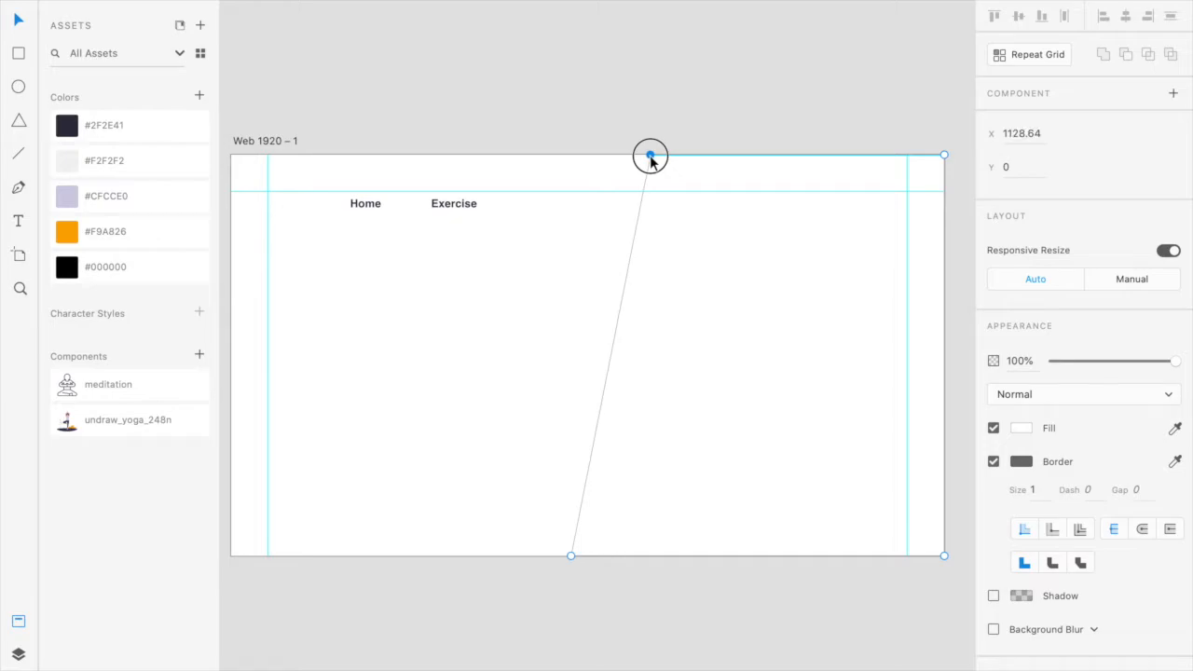
pyautogui.moveTo(650, 160); pyautogui.dragTo(651, 160)
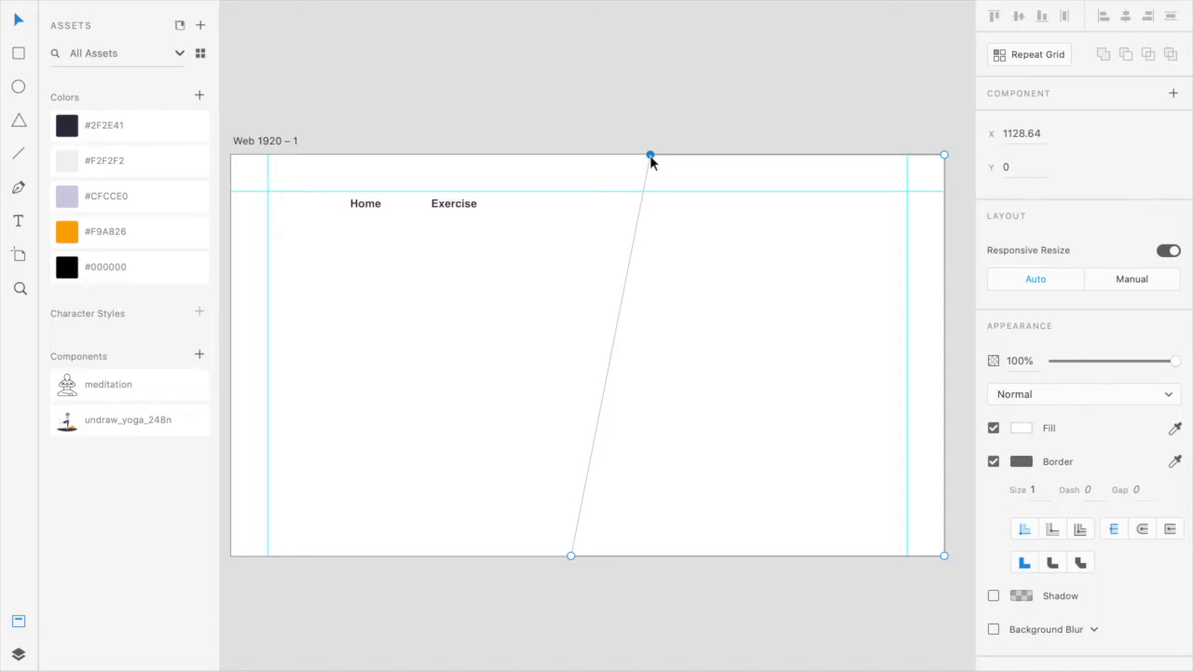
pyautogui.click(650, 156)
pyautogui.moveTo(651, 156); pyautogui.dragTo(605, 155)
pyautogui.moveTo(572, 556); pyautogui.dragTo(697, 557)
# Add anchor points to the shape's left edge at about X 733, Y 814 and X 1154, Y 270, and smooth the upper one.
pyautogui.moveTo(673, 454); pyautogui.dragTo(504, 462)
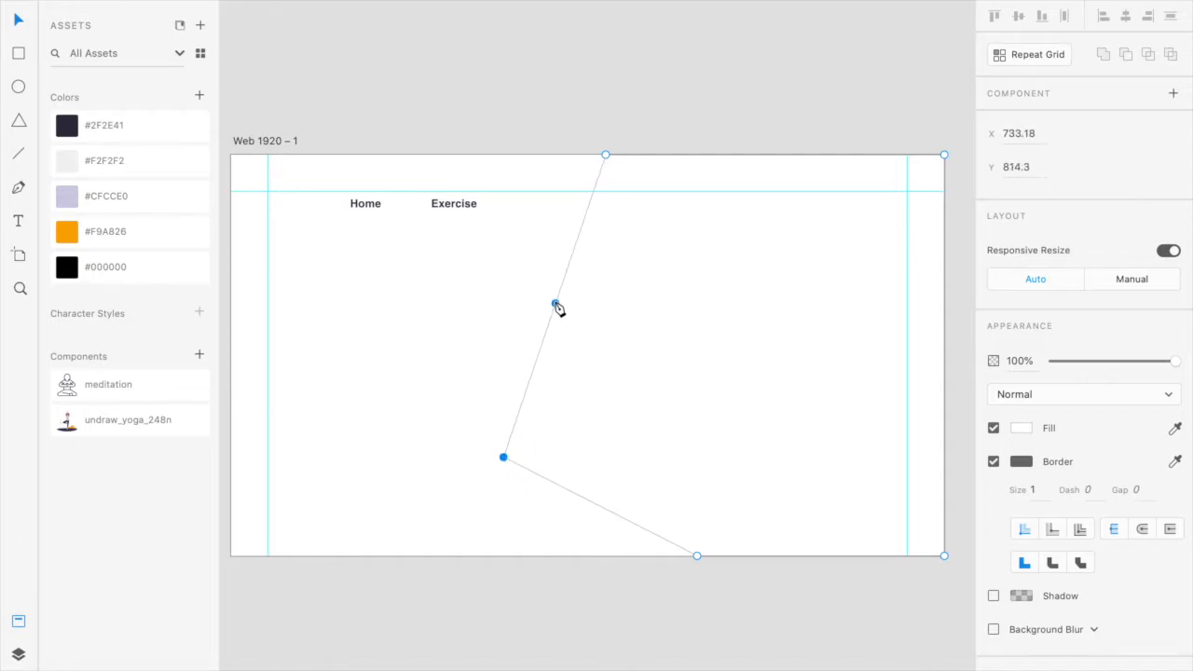
pyautogui.moveTo(563, 282); pyautogui.dragTo(661, 258)
pyautogui.doubleClick(661, 257)
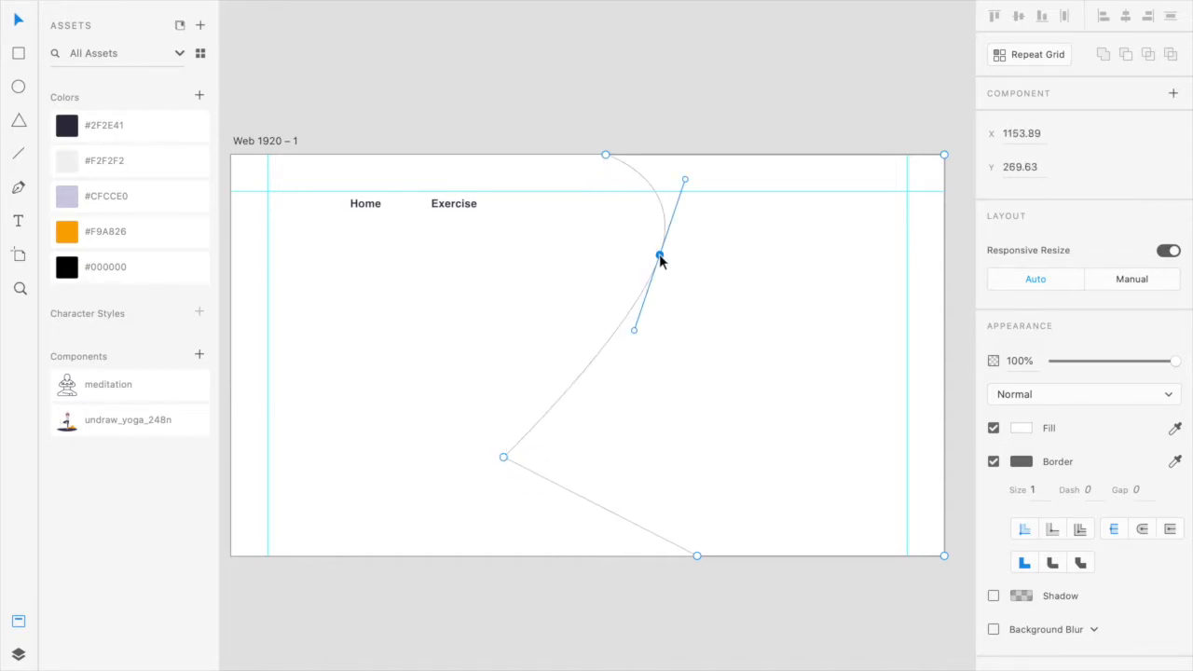
# Smooth the lower anchor with nearly vertical handles and move the shape's top-left anchor to about X 986, Y 0.
pyautogui.doubleClick(504, 458)
pyautogui.moveTo(494, 383); pyautogui.dragTo(502, 356)
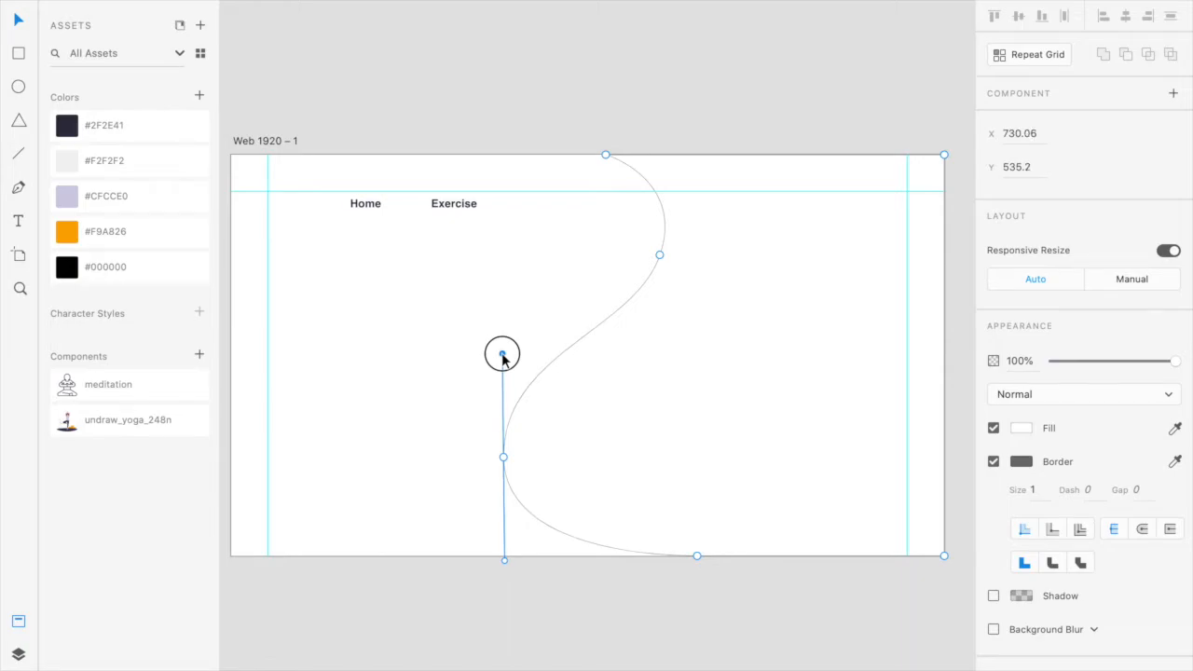
pyautogui.moveTo(607, 157); pyautogui.dragTo(599, 162)
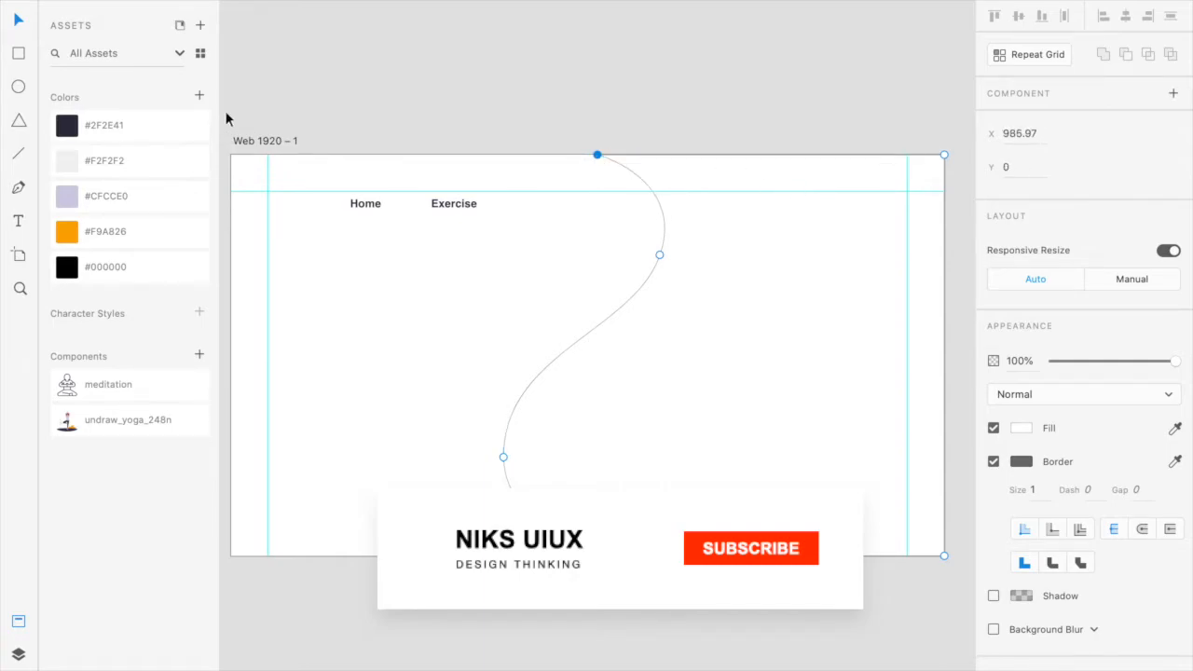
# Fill the curved shape with the asset color #CFCCE0, remove its border and leave path editing.
pyautogui.click(110, 197)
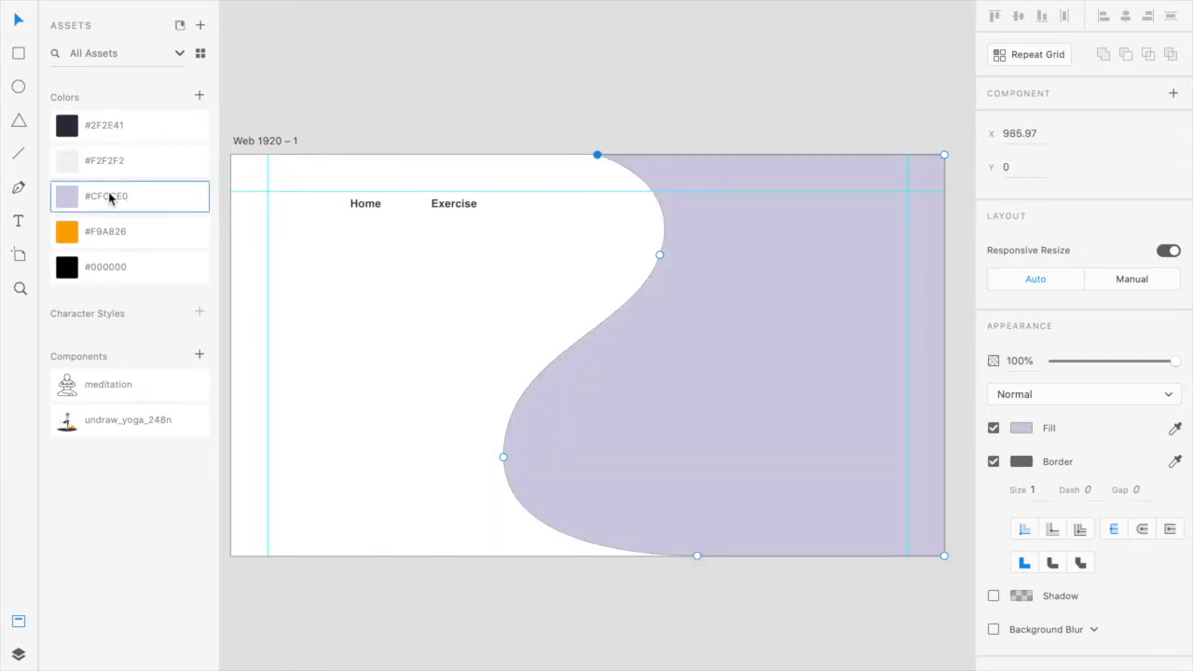
pyautogui.click(995, 463)
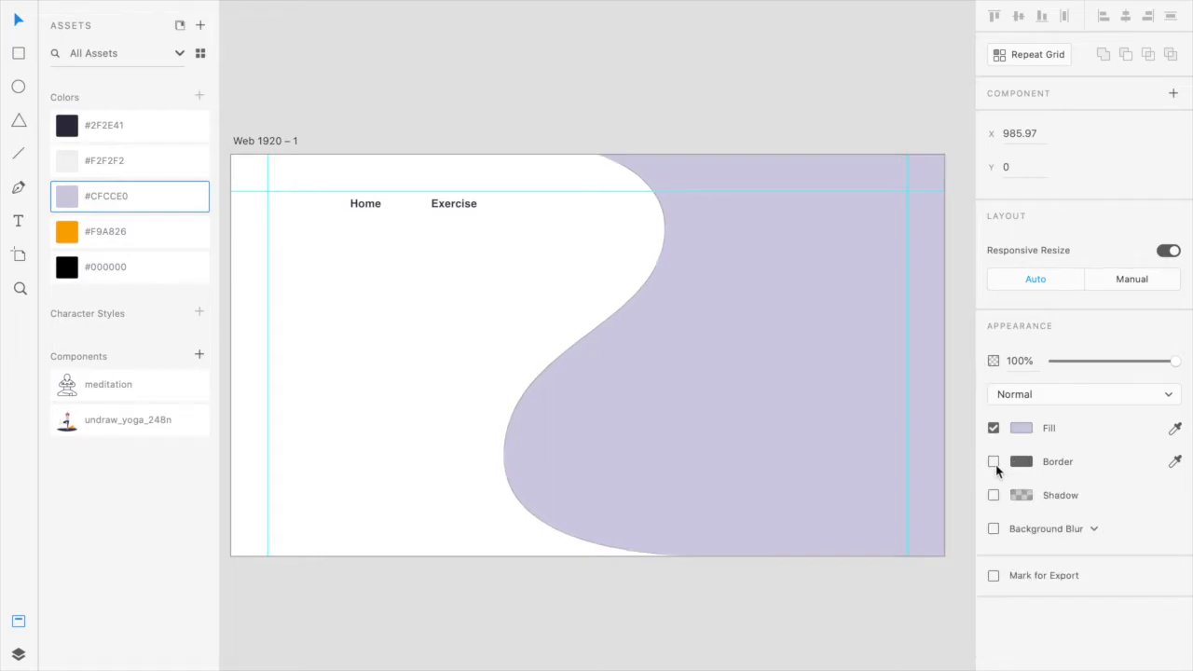
pyautogui.press('Escape')
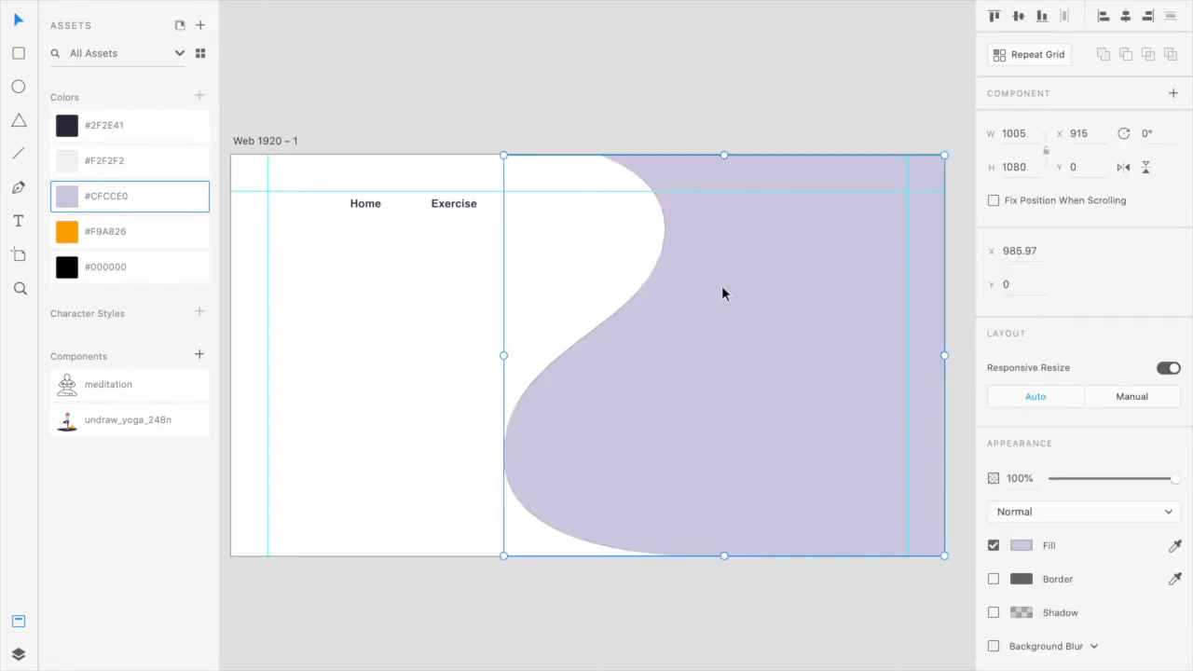
pyautogui.click(649, 95)
# Send the curved shape behind the yoga illustration and change its fill to the asset color #F2F2F2.
pyautogui.click(724, 327)
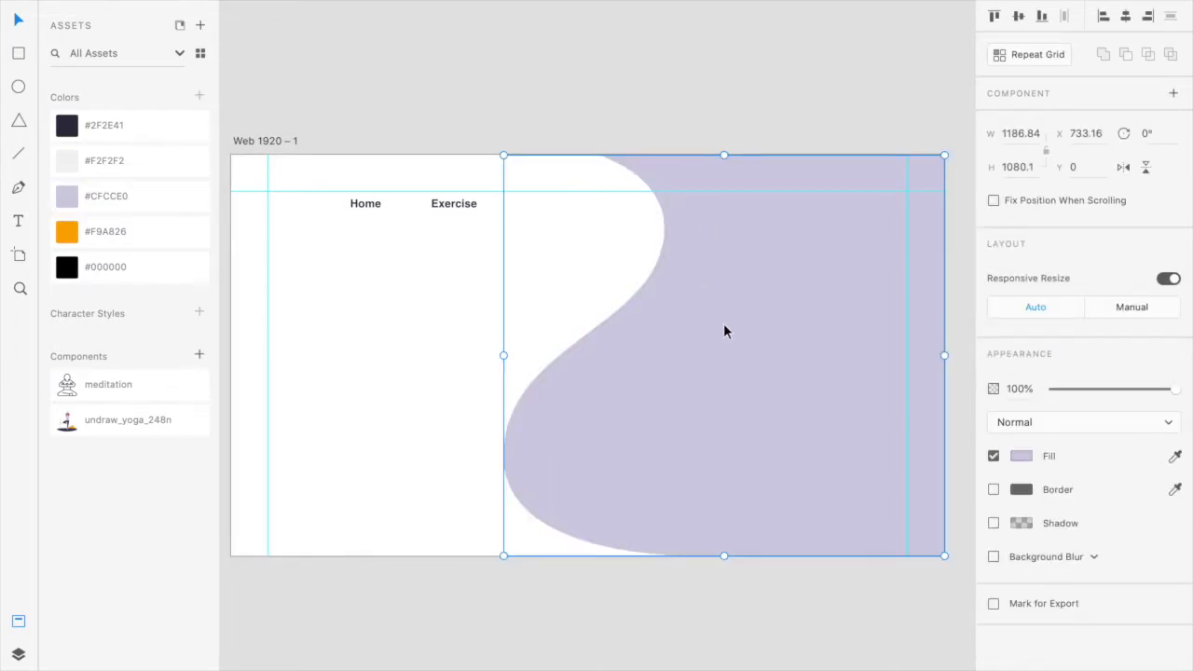
pyautogui.press('shift+super+bracketleft')
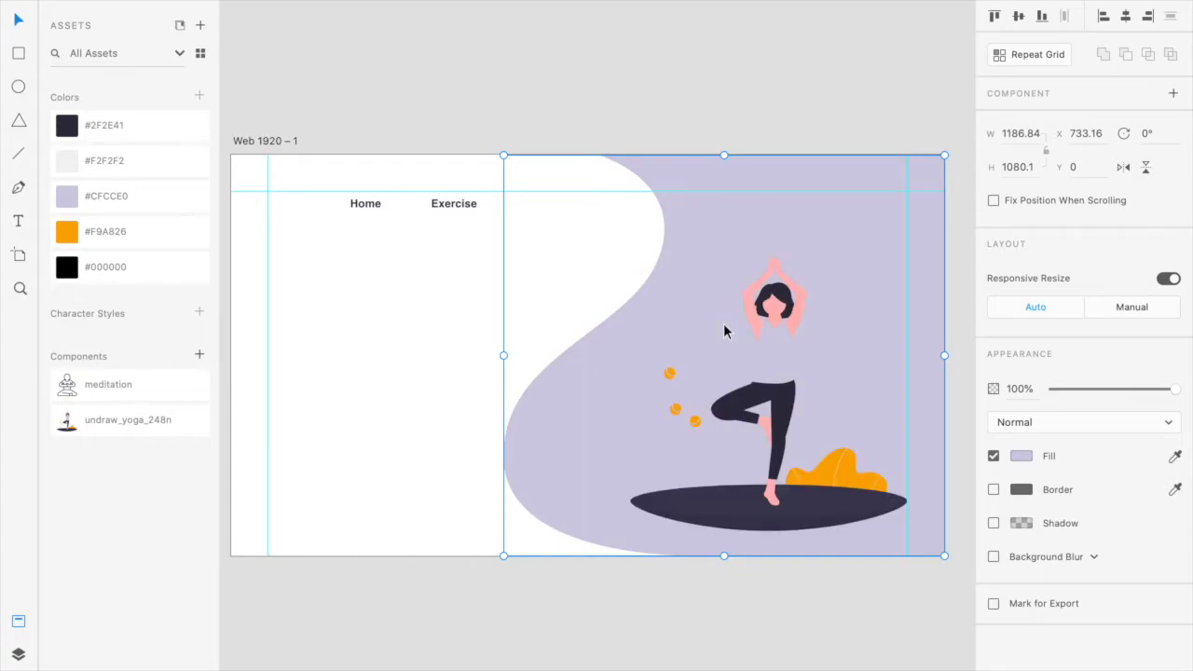
pyautogui.click(107, 160)
pyautogui.click(594, 76)
# Send the curved shape further backward, behind the Login text and Sign Up button.
pyautogui.click(715, 199)
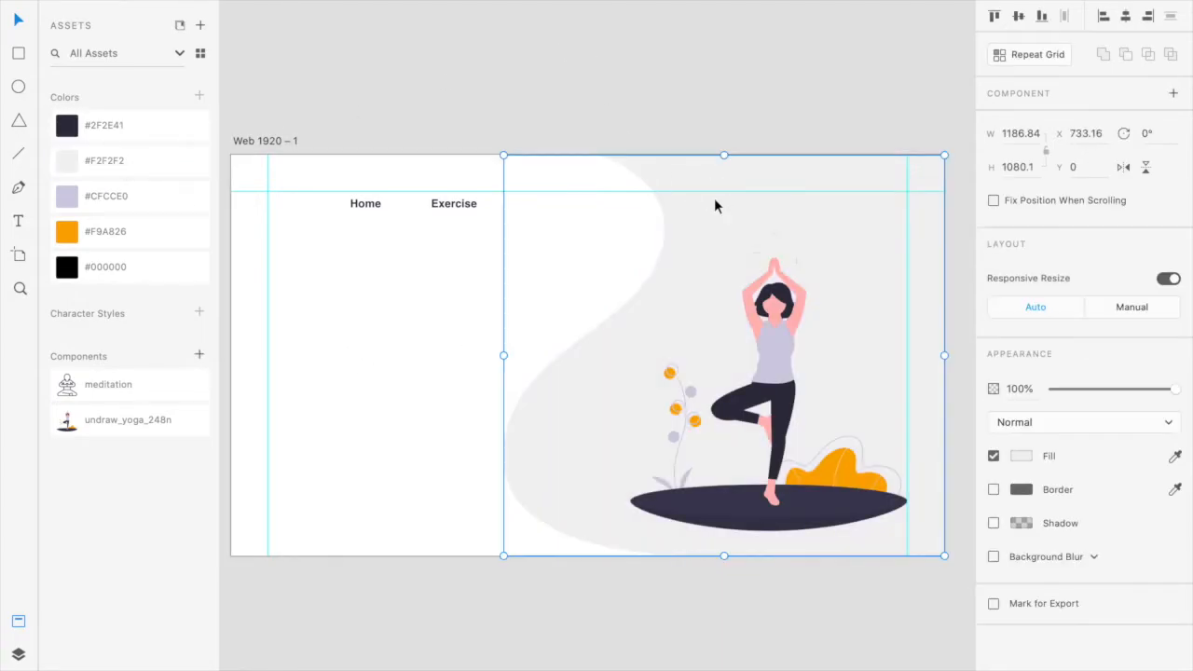
pyautogui.press('super+bracketleft')
pyautogui.press('super+bracketleft')
pyautogui.click(745, 101)
# Edit the asset color #F2F2F2, sampling the illustration's orange and lightening it to pale cream #FFF9EF for the curved shape.
pyautogui.scroll(-2, 745, 99)
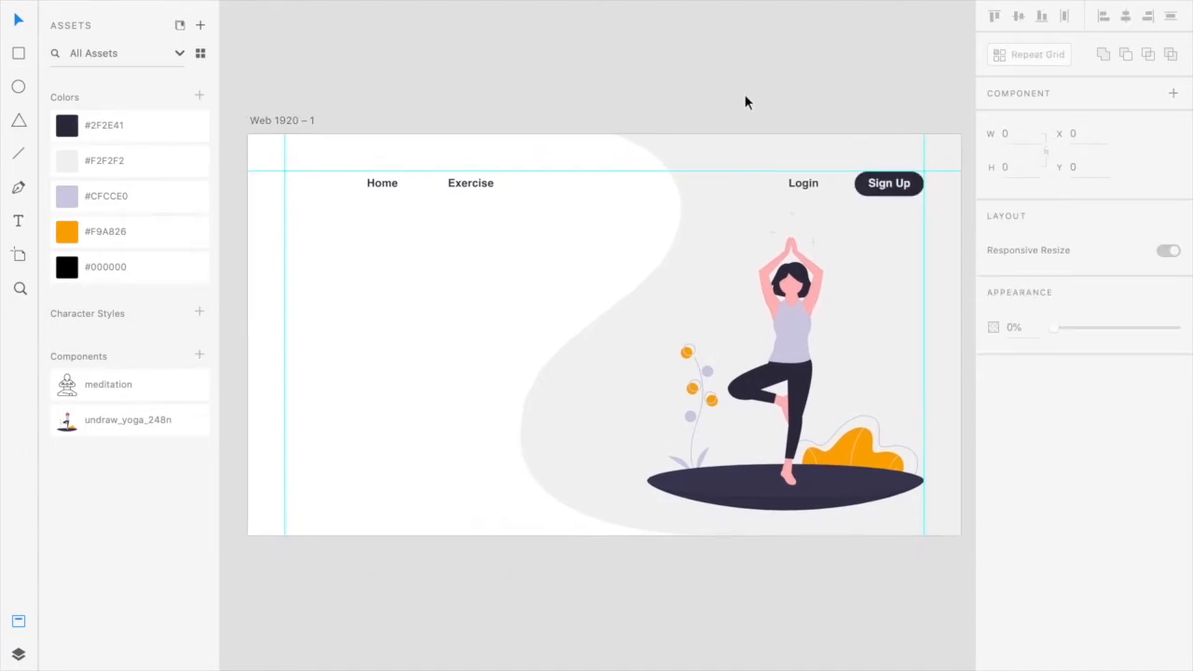
pyautogui.click(649, 277)
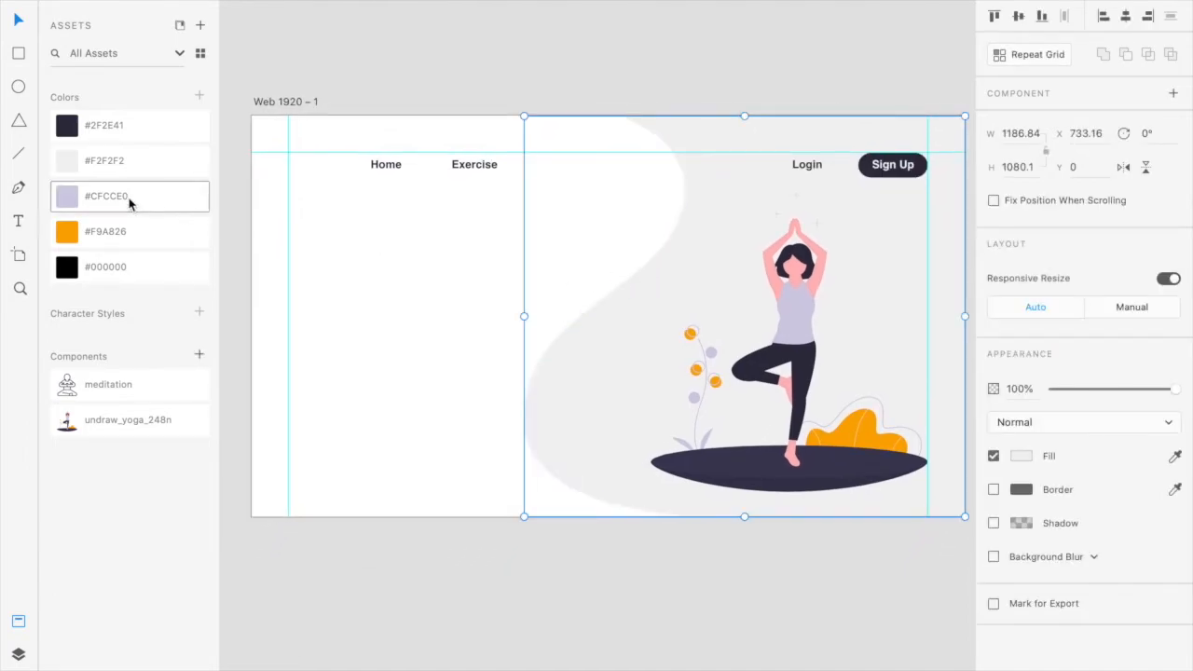
pyautogui.rightClick(106, 162)
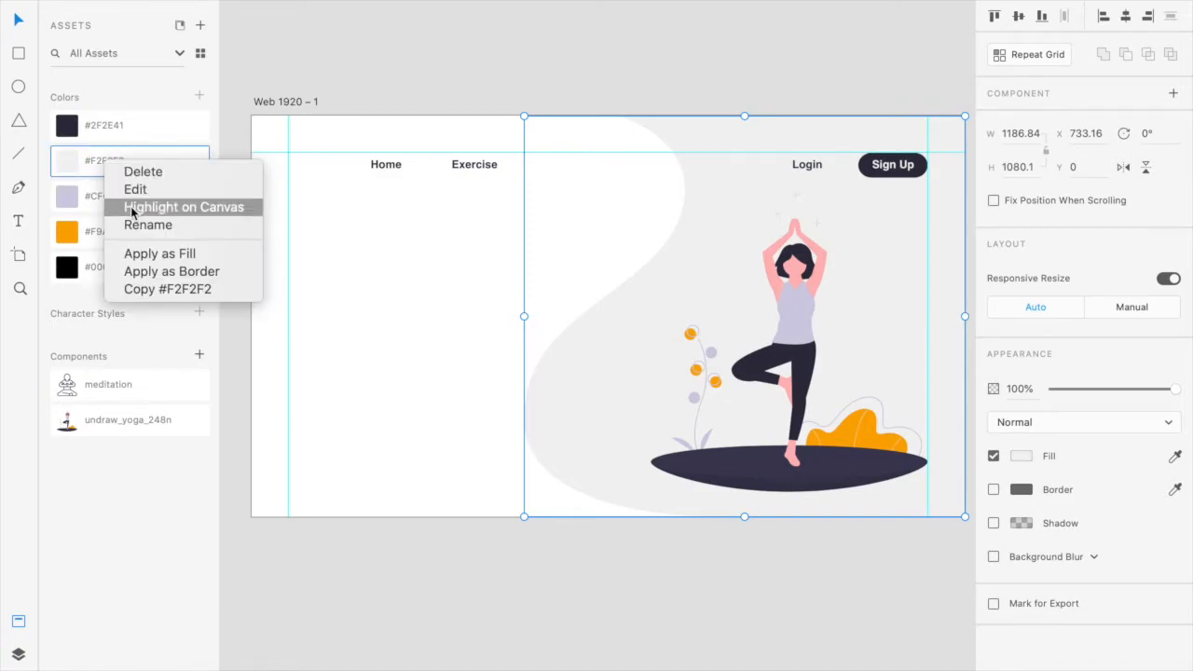
pyautogui.click(138, 190)
pyautogui.click(285, 245)
pyautogui.click(864, 436)
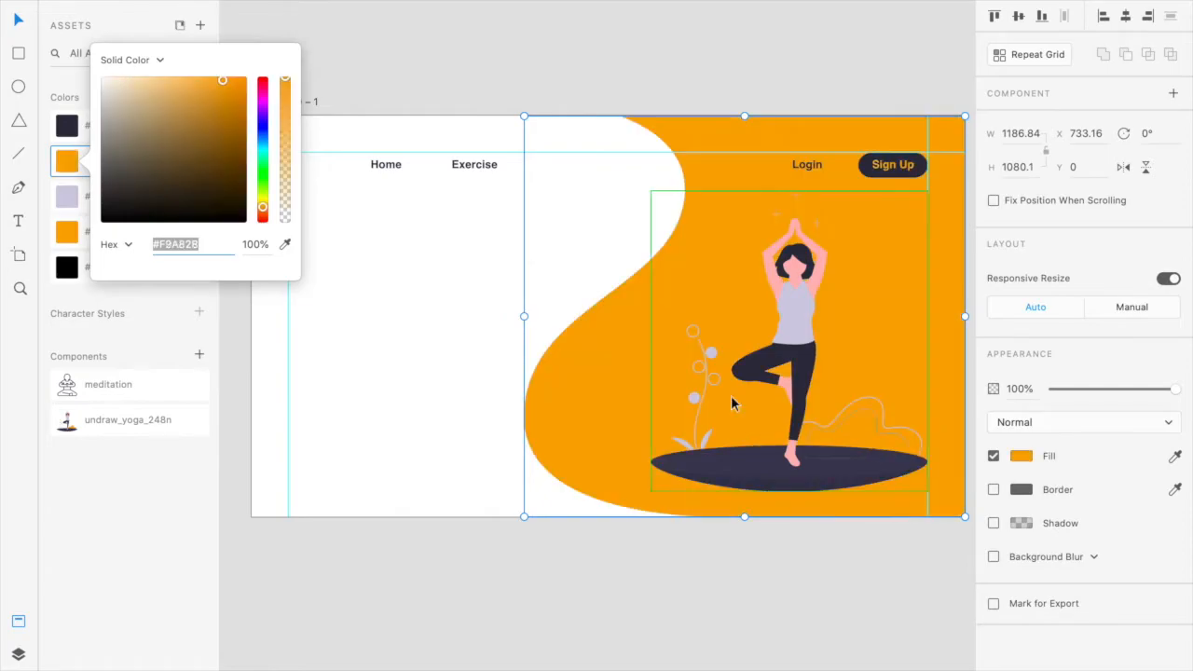
pyautogui.moveTo(222, 82); pyautogui.dragTo(110, 72)
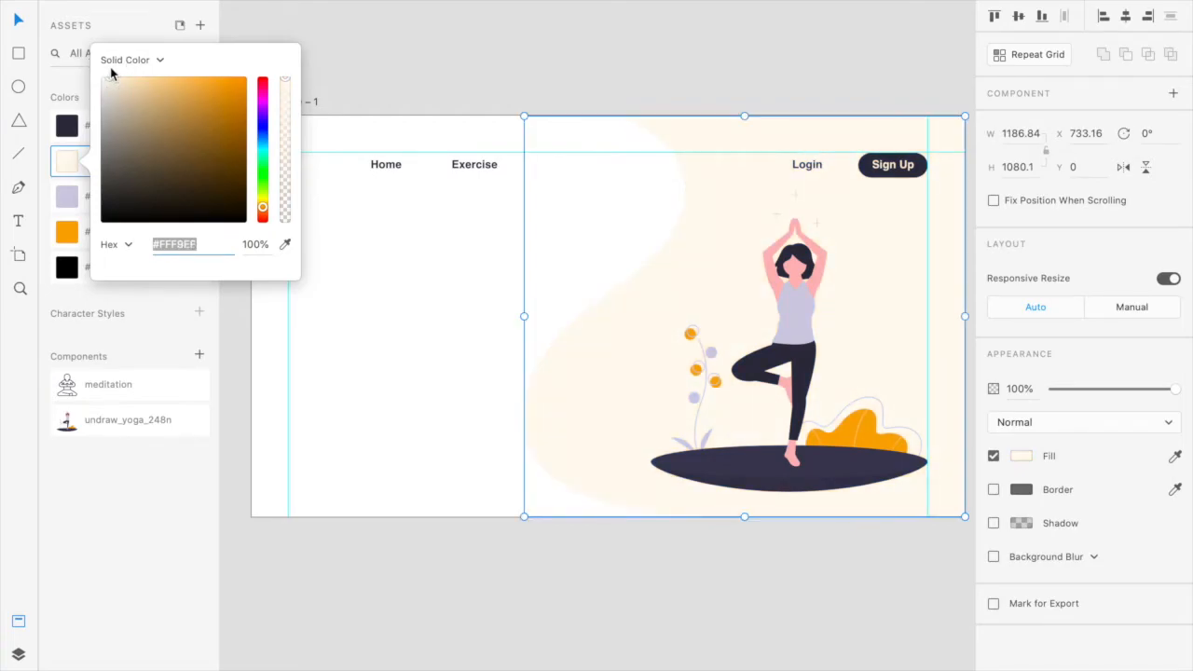
pyautogui.click(482, 65)
pyautogui.hscroll(-3, 481, 65)
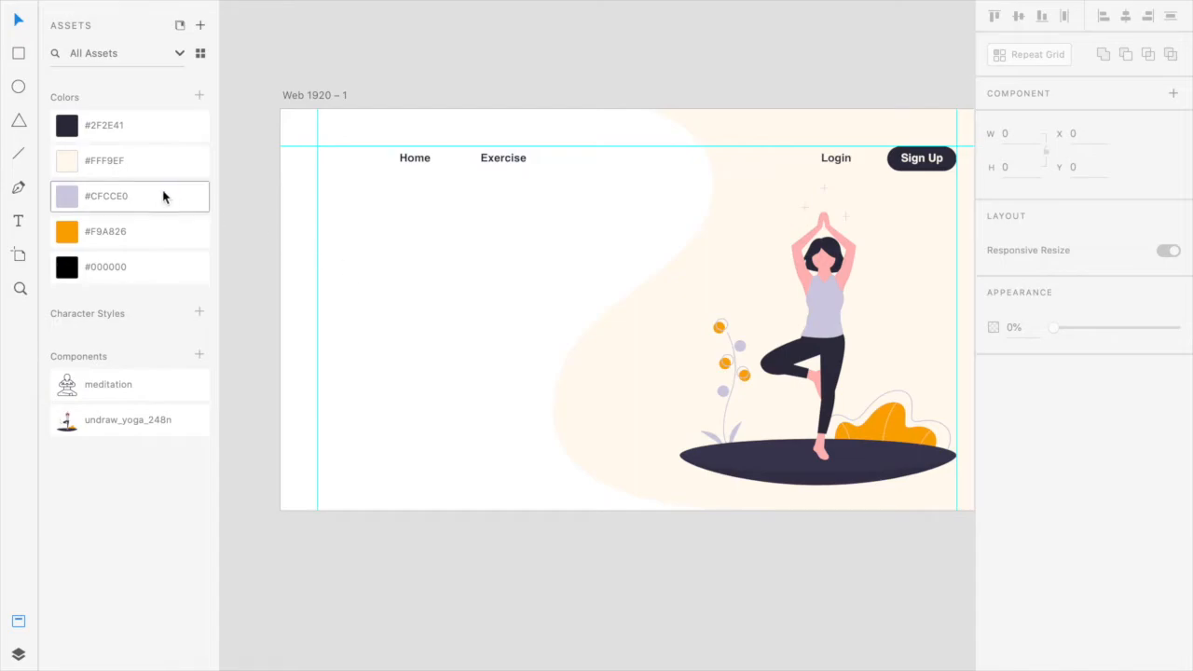
# Add the heading "We help you breathe" beside the left guide, with "breathe" on a second line, and left-align the text.
pyautogui.click(17, 221)
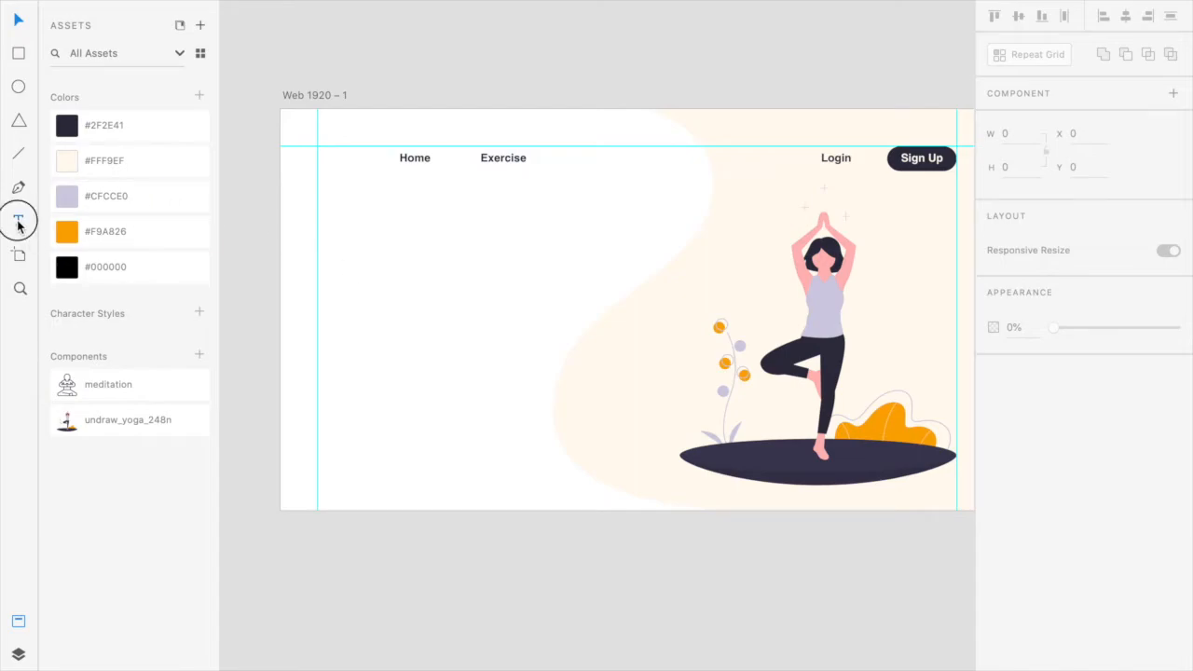
pyautogui.click(351, 271)
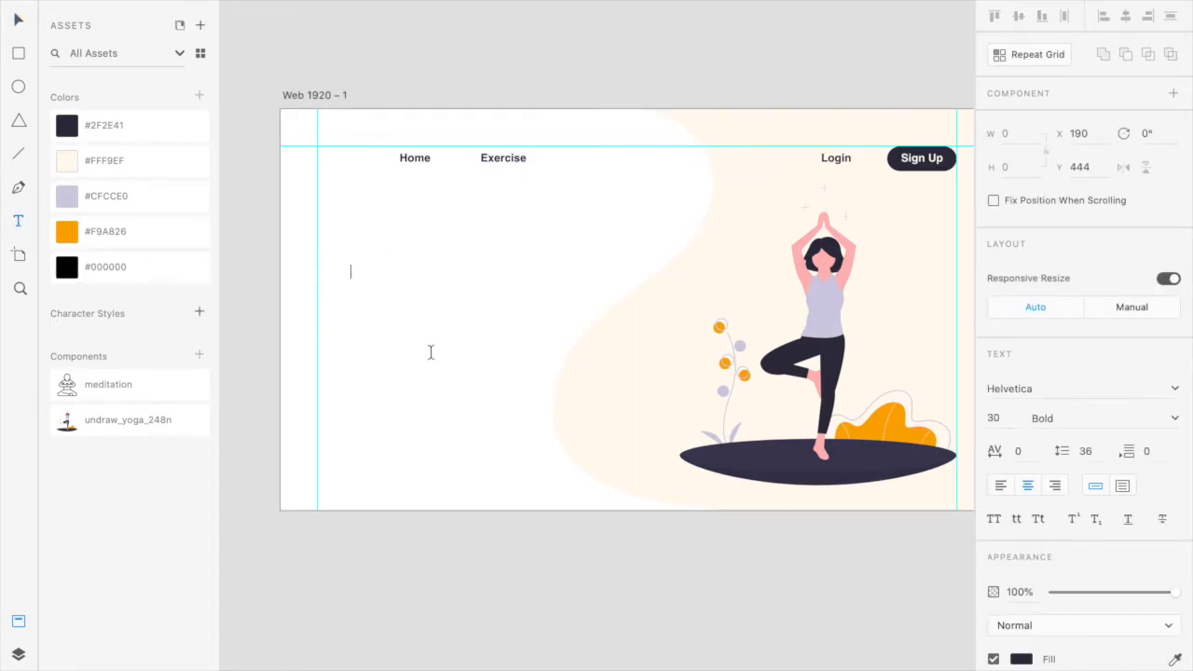
pyautogui.write('We help you breathe')
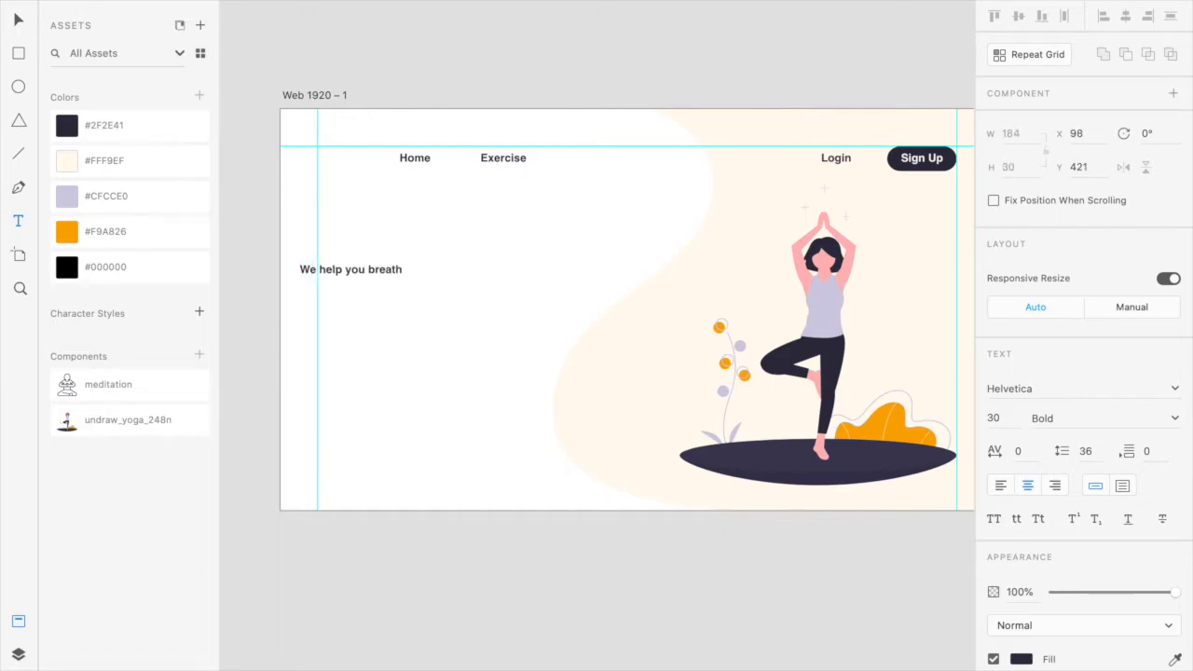
pyautogui.click(367, 270)
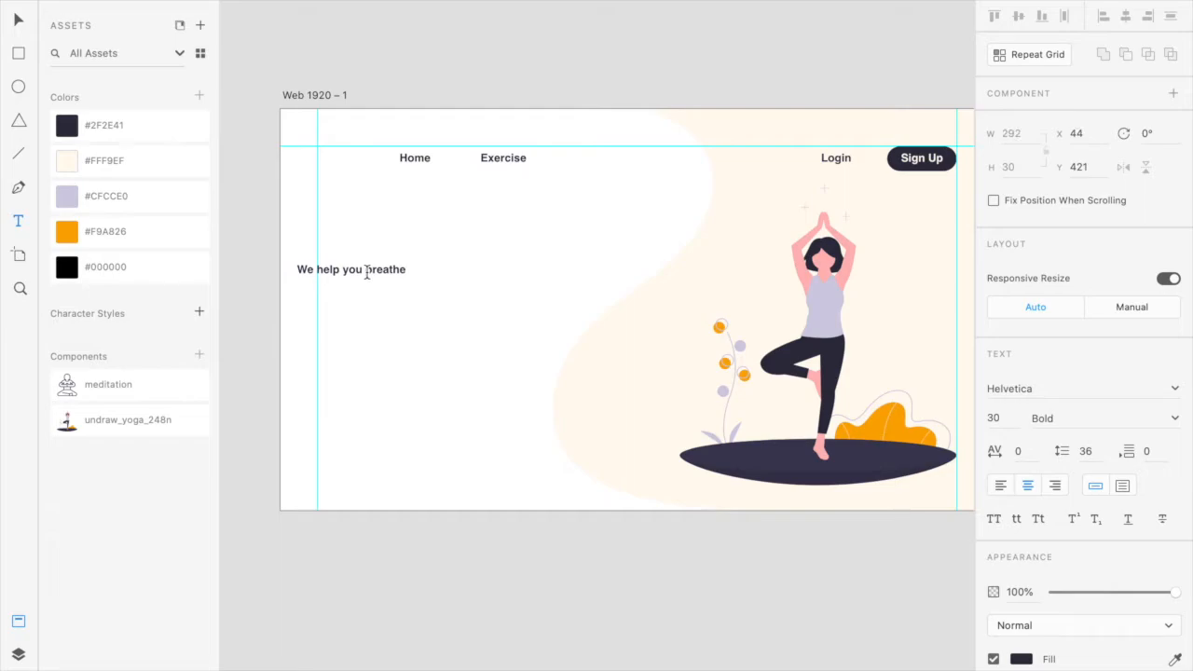
pyautogui.press('Return')
pyautogui.press('Escape')
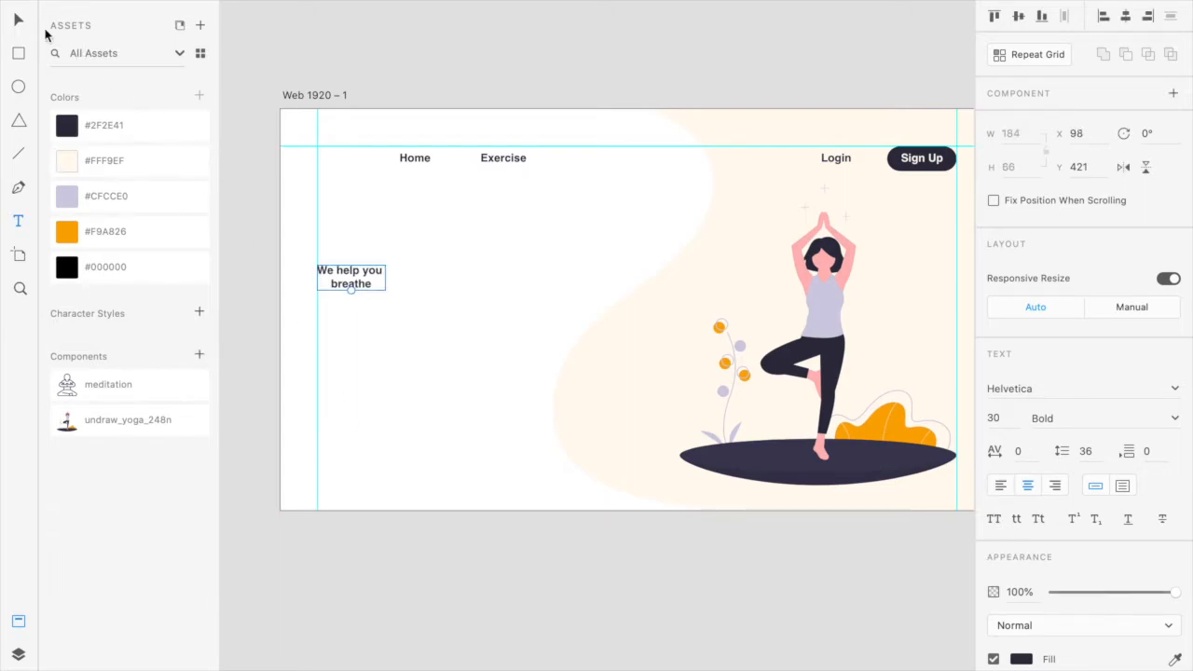
pyautogui.moveTo(344, 261); pyautogui.dragTo(360, 274)
pyautogui.click(1000, 484)
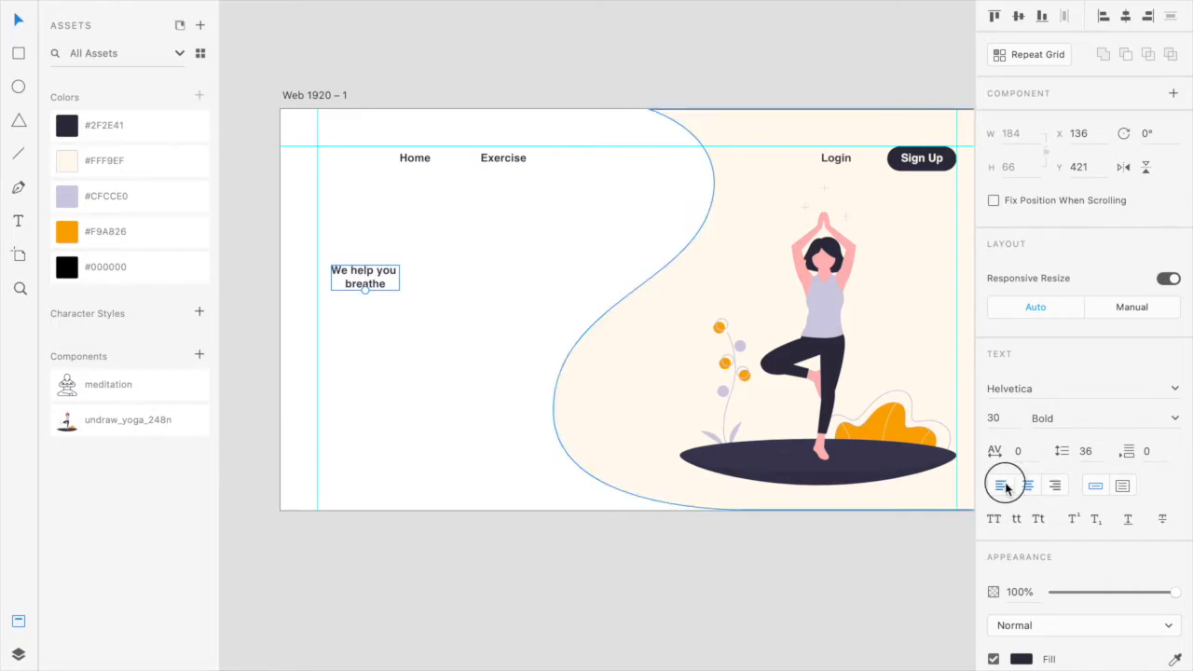
# Set the heading's font size to 80 and its font family to Montserrat.
pyautogui.doubleClick(378, 277)
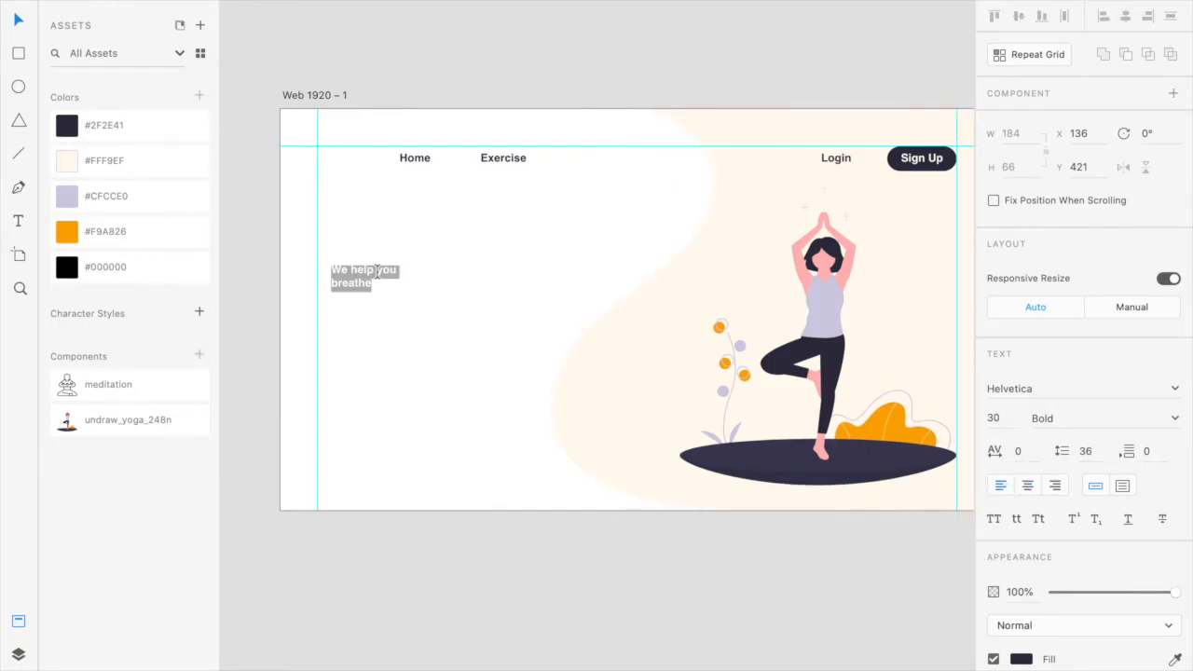
pyautogui.click(1008, 417)
pyautogui.write('50')
pyautogui.press('Return')
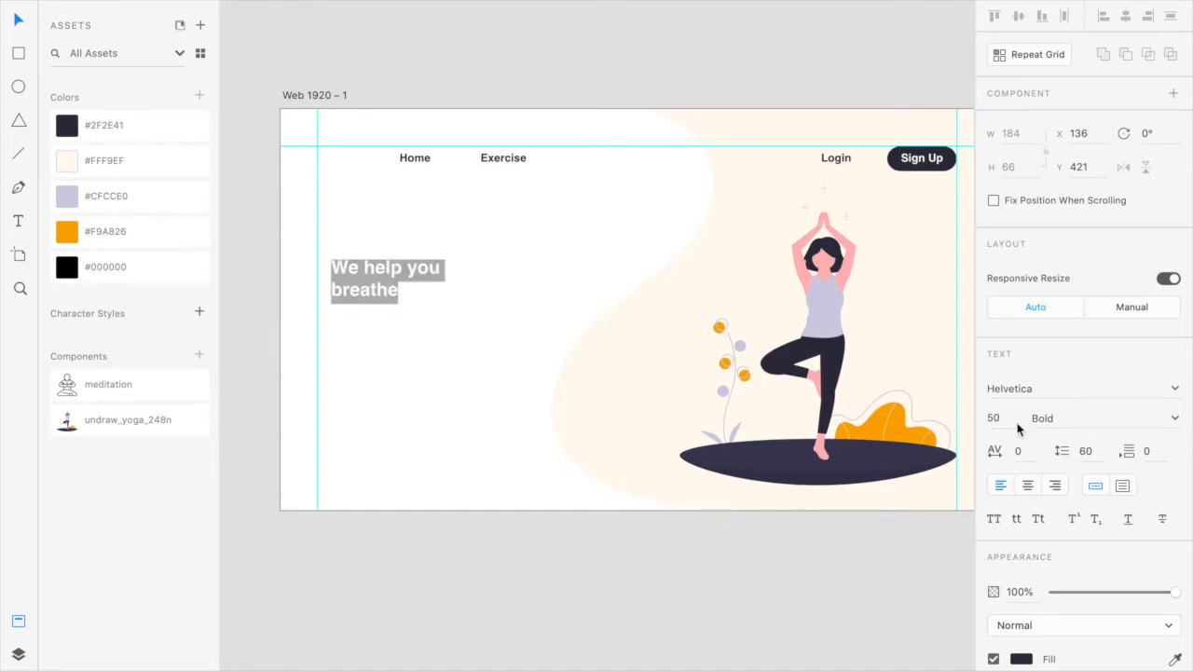
pyautogui.hotkey('shift', 'Up')
pyautogui.hotkey('shift', 'Up')
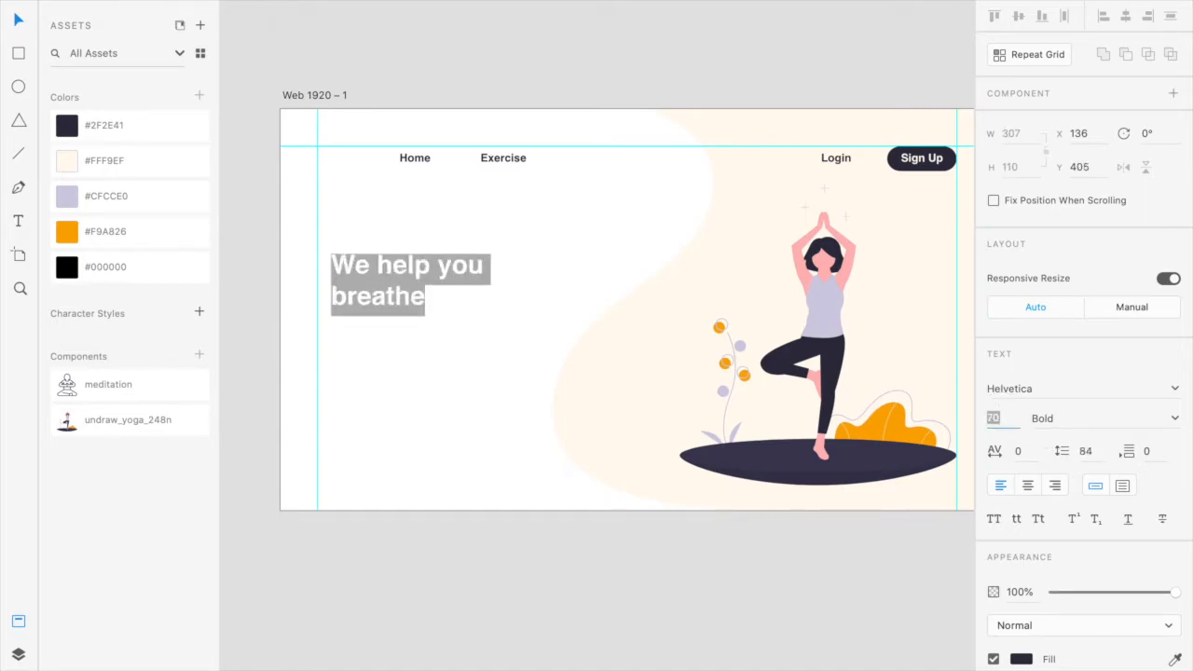
pyautogui.hotkey('shift', 'Up')
pyautogui.hotkey('shift', 'Up')
pyautogui.click(1063, 388)
pyautogui.write('Montrserrat')
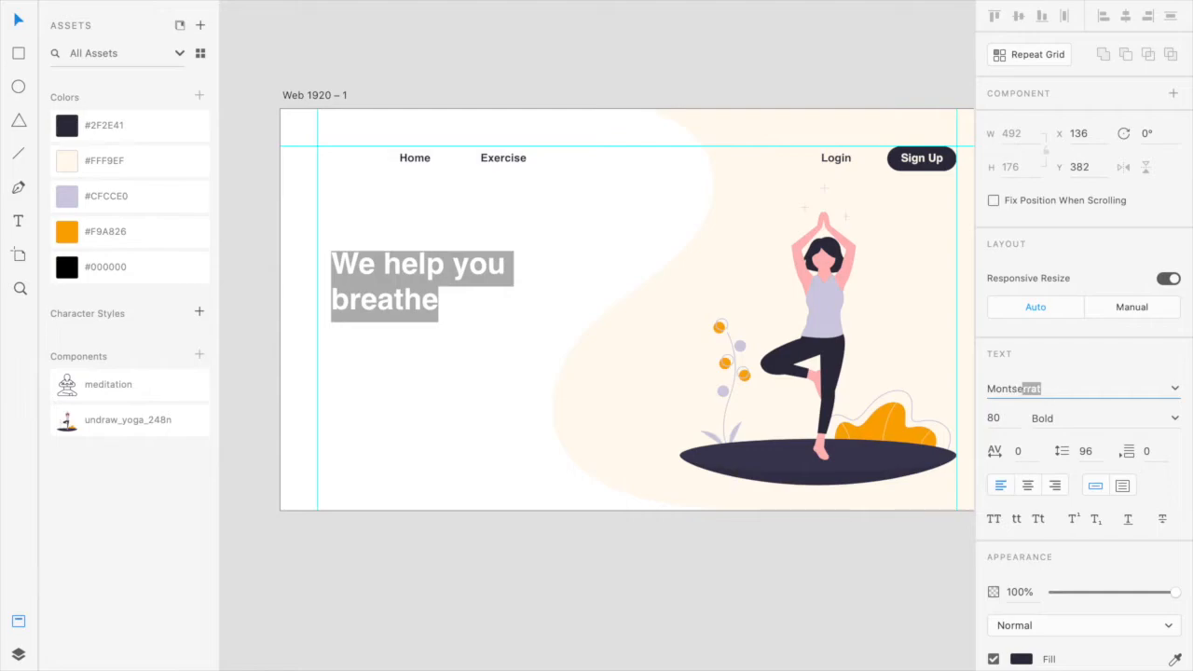
pyautogui.press('Return')
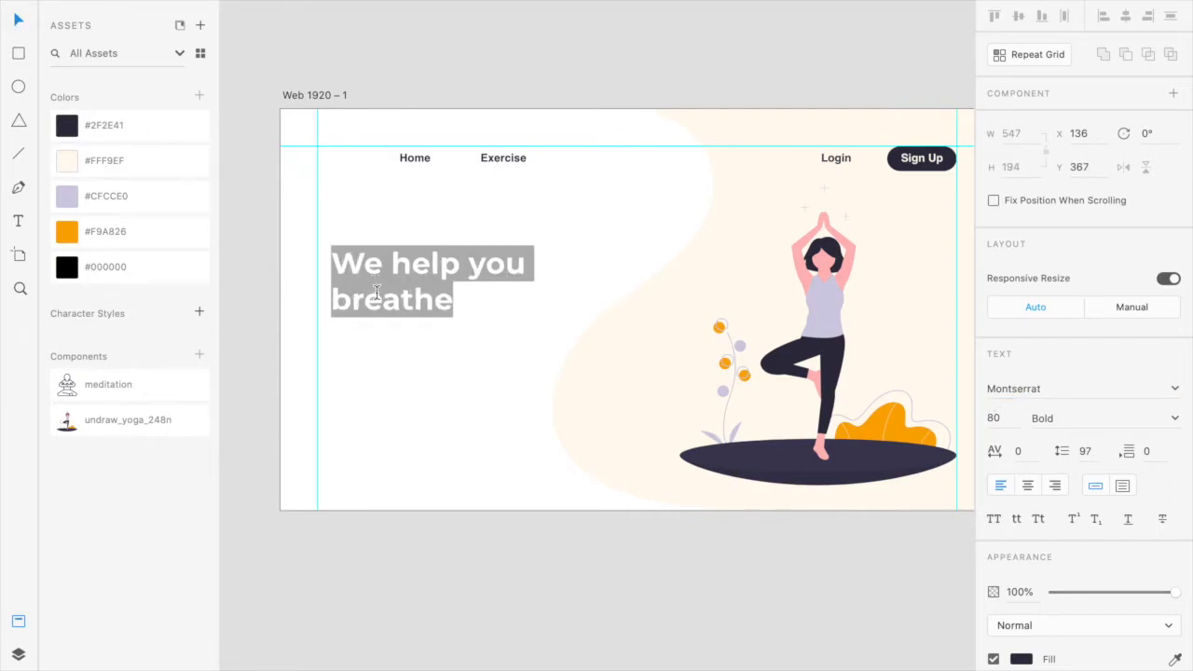
pyautogui.click(376, 289)
pyautogui.doubleClick(380, 297)
pyautogui.write('BREA')
pyautogui.press('BackSpace')
pyautogui.press('BackSpace')
pyautogui.press('BackSpace')
pyautogui.press('BackSpace')
pyautogui.hotkey('ctrl', 'z')
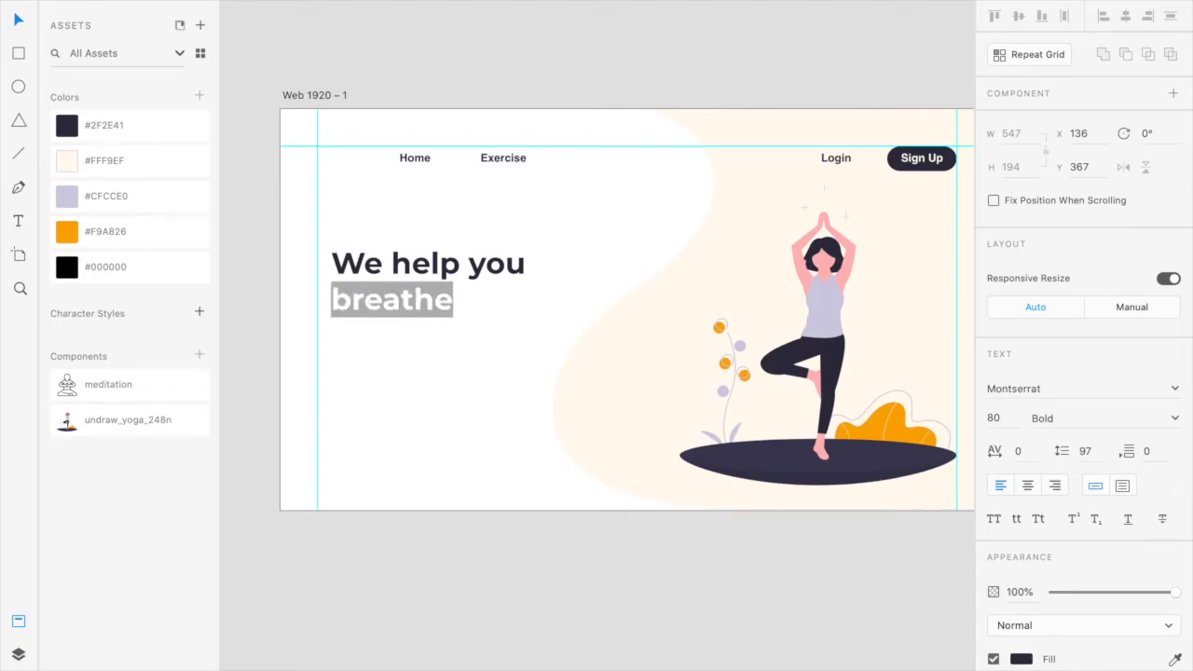
# Color the heading's word "breathe" with the orange asset color #F9A826.
pyautogui.click(70, 229)
pyautogui.press('Escape')
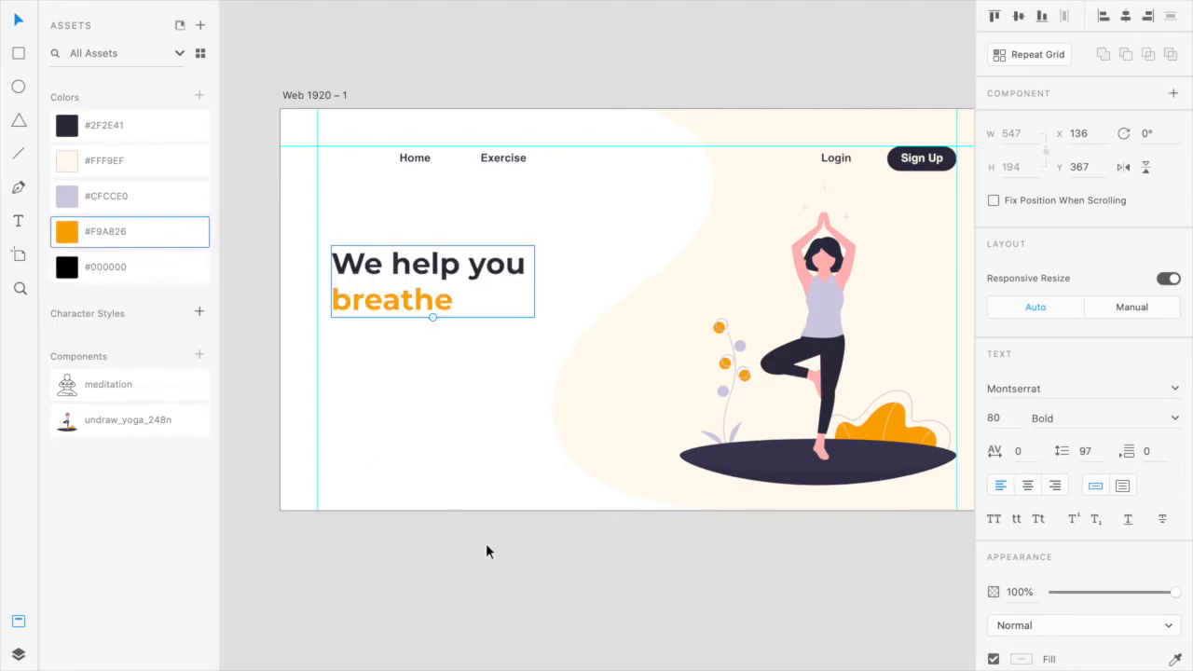
pyautogui.click(261, 61)
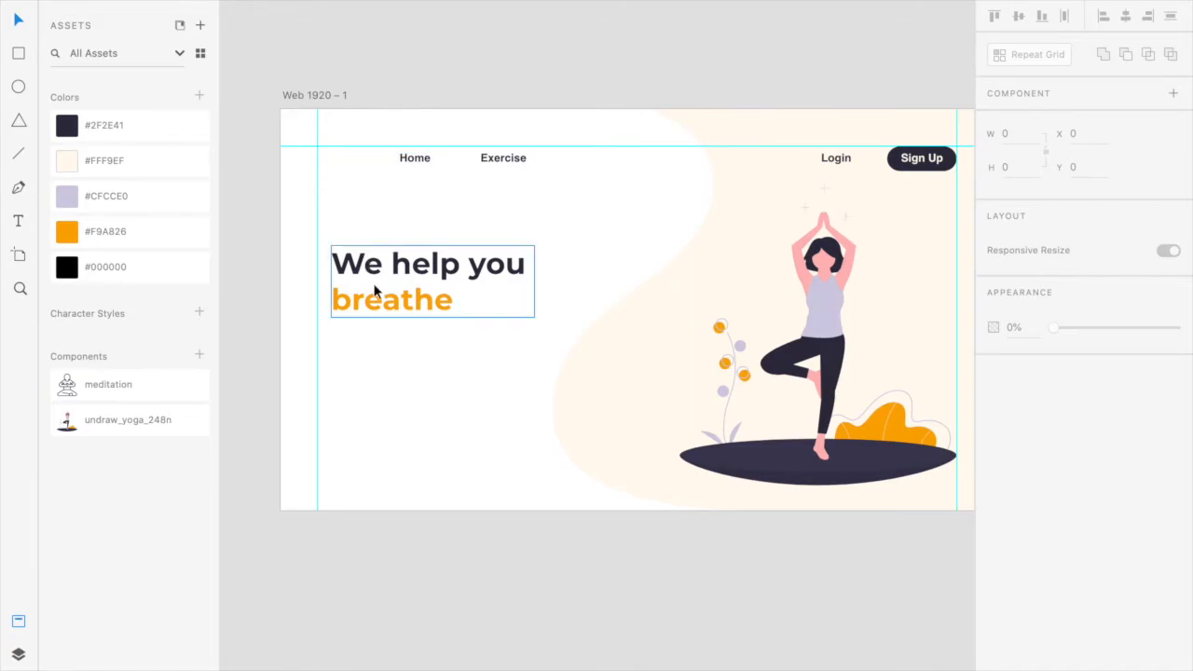
# Duplicate the heading just below it, with both aligned to the left margin guide, and set the copy's font size to 30.
pyautogui.moveTo(380, 265); pyautogui.dragTo(373, 332)
pyautogui.doubleClick(375, 334)
pyautogui.click(993, 419)
pyautogui.write('30')
pyautogui.press('Return')
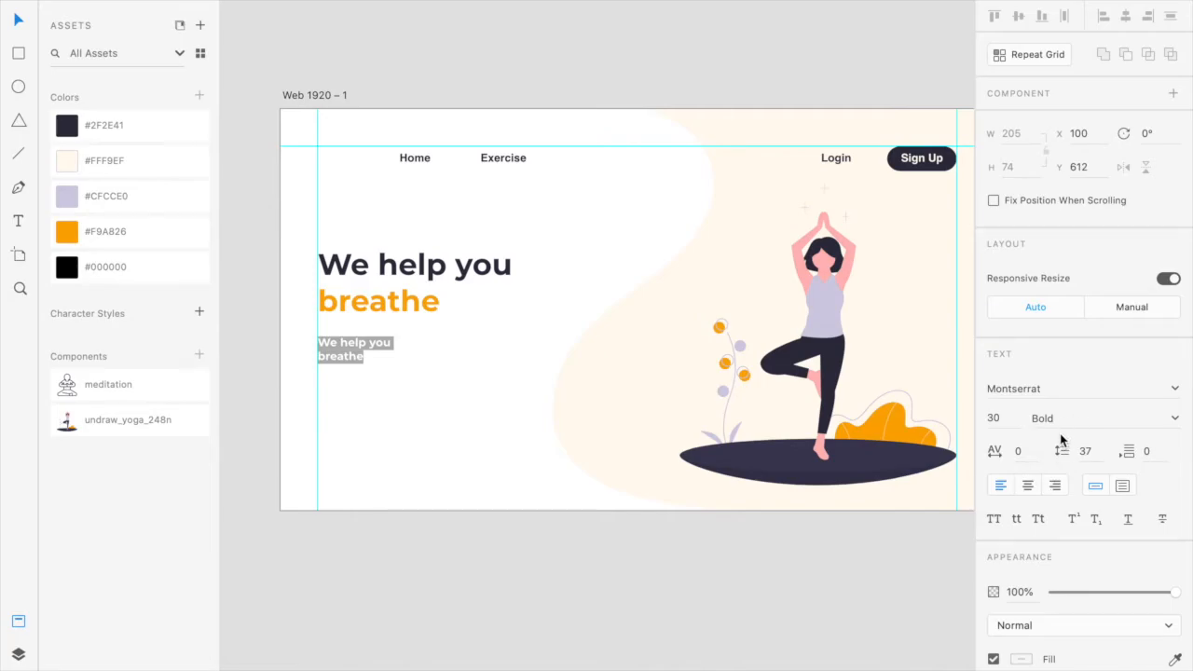
# Replace the copied text with "Grow your immune system and control over yourself by practising yoga." on two lines.
pyautogui.click(339, 346)
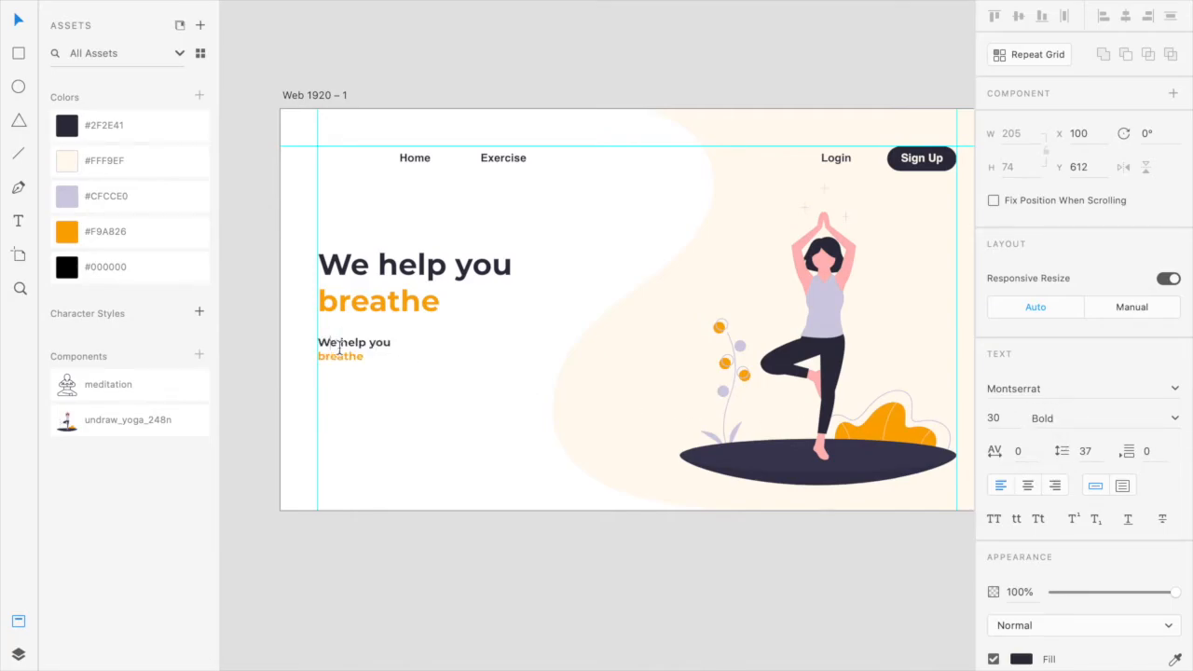
pyautogui.click(361, 353)
pyautogui.hotkey('ctrl', 'a')
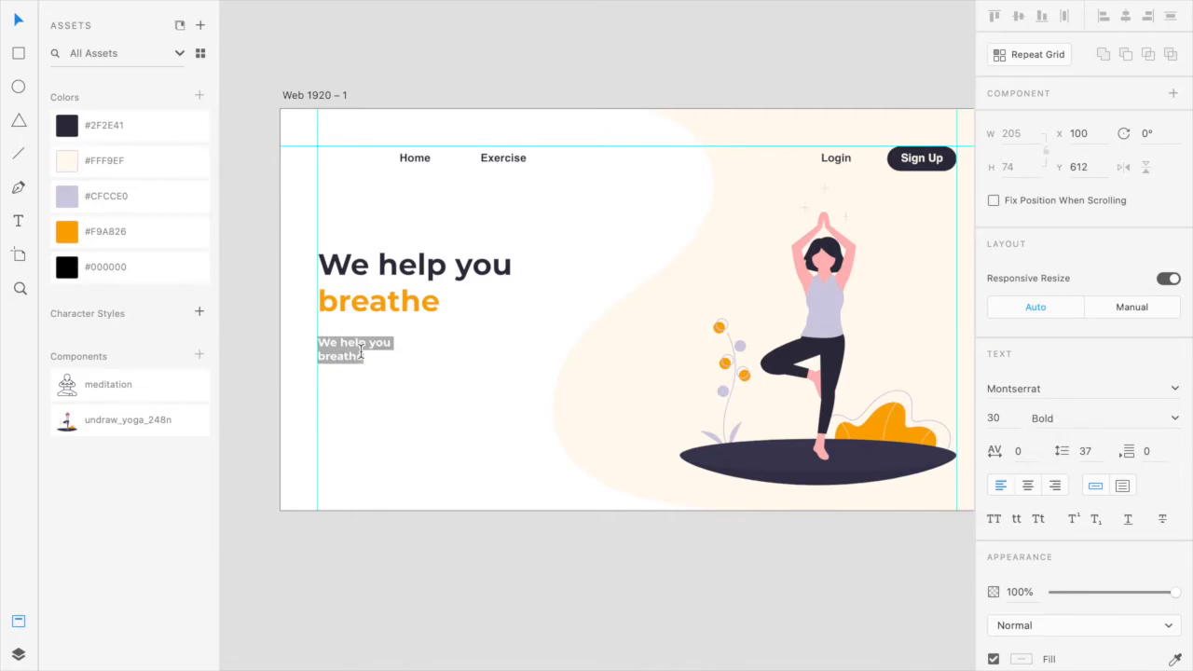
pyautogui.write('G')
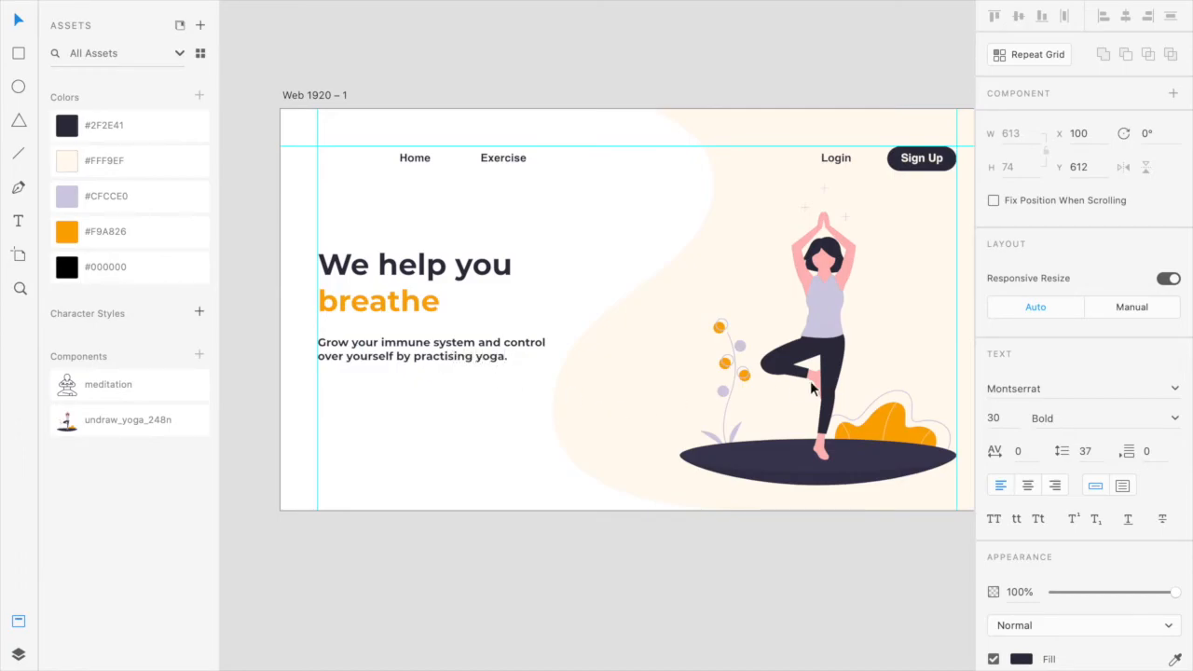
# Set the yoga paragraph's font weight to Regular and move it up slightly to Y 607.
pyautogui.press('super+a')
pyautogui.click(1053, 421)
pyautogui.write('Regular')
pyautogui.press('Return')
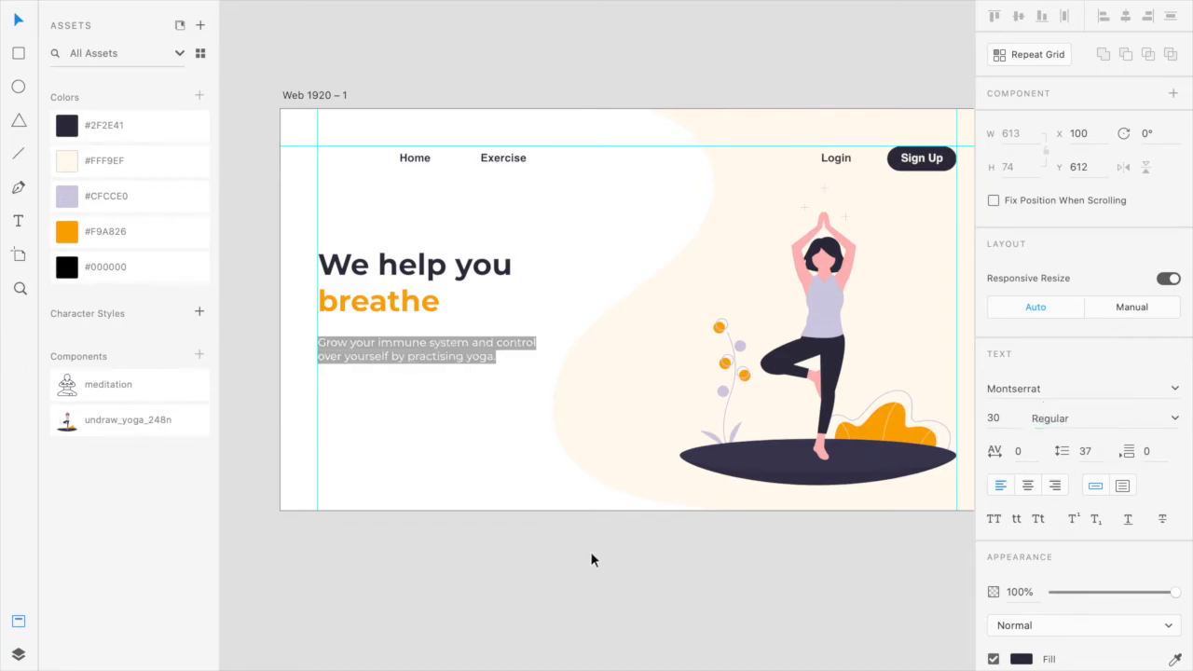
pyautogui.press('Escape')
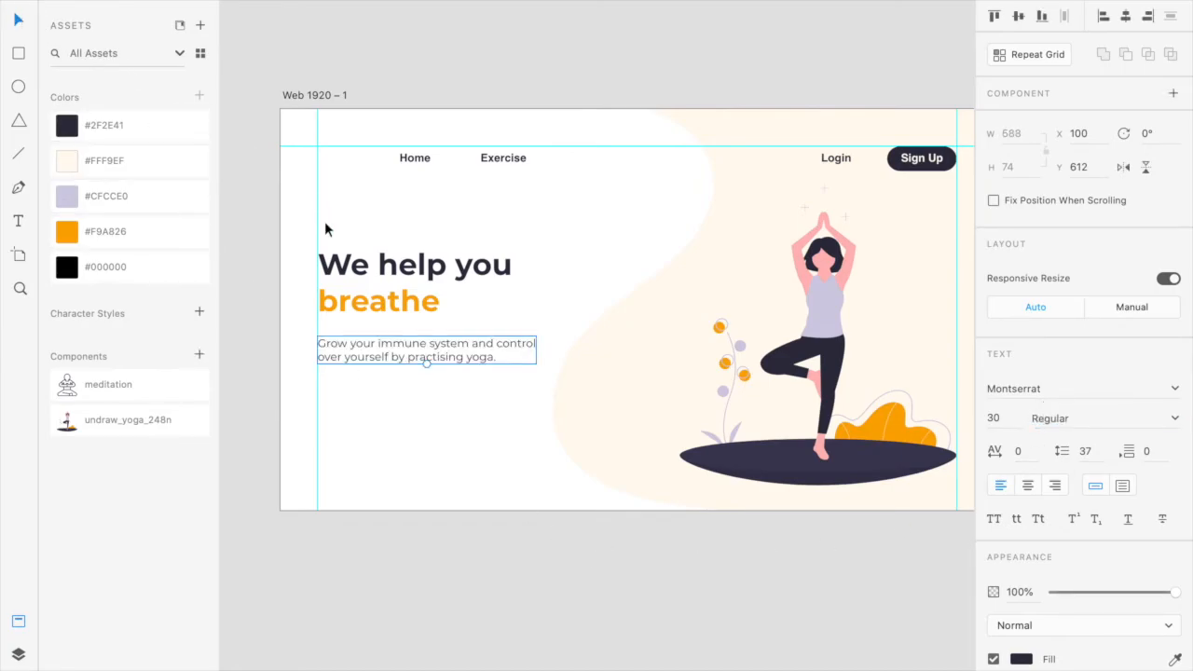
pyautogui.click(266, 288)
pyautogui.click(439, 351)
pyautogui.moveTo(439, 351); pyautogui.dragTo(440, 352)
# Reduce the heading's line spacing to 83.
pyautogui.click(395, 296)
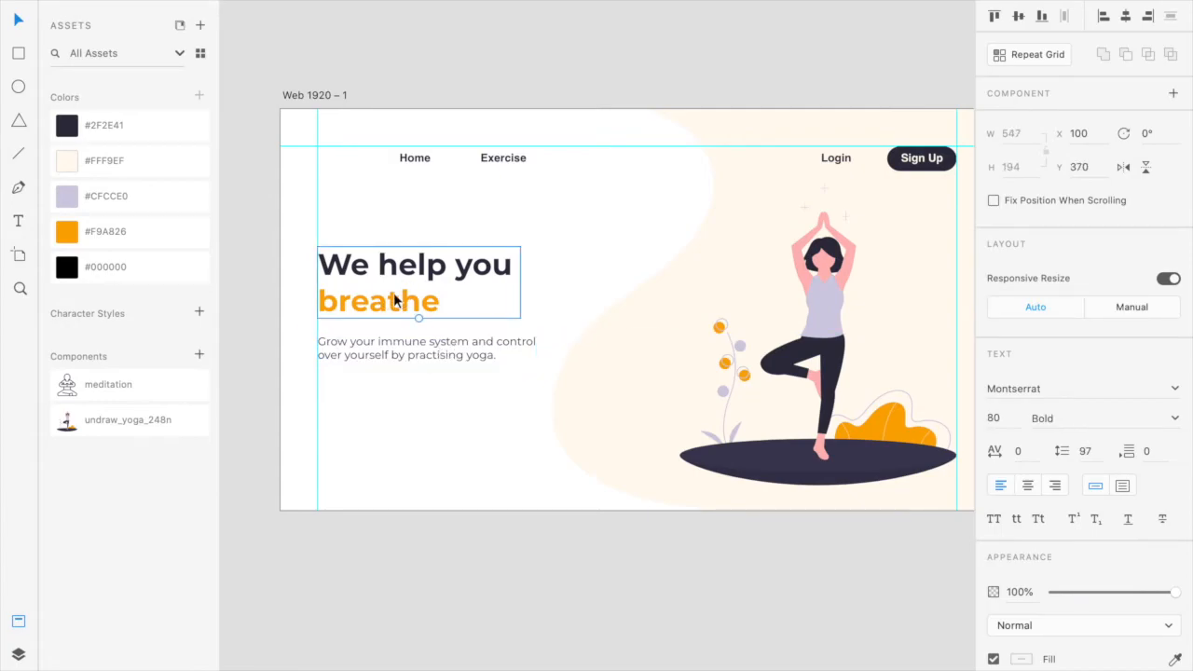
pyautogui.click(1087, 451)
pyautogui.press('Down')
pyautogui.press('Down')
pyautogui.press('Down')
pyautogui.press('Down')
pyautogui.press('Down')
pyautogui.press('Down')
pyautogui.press('Down')
pyautogui.press('Down')
pyautogui.press('Down')
pyautogui.press('Down')
pyautogui.press('Down')
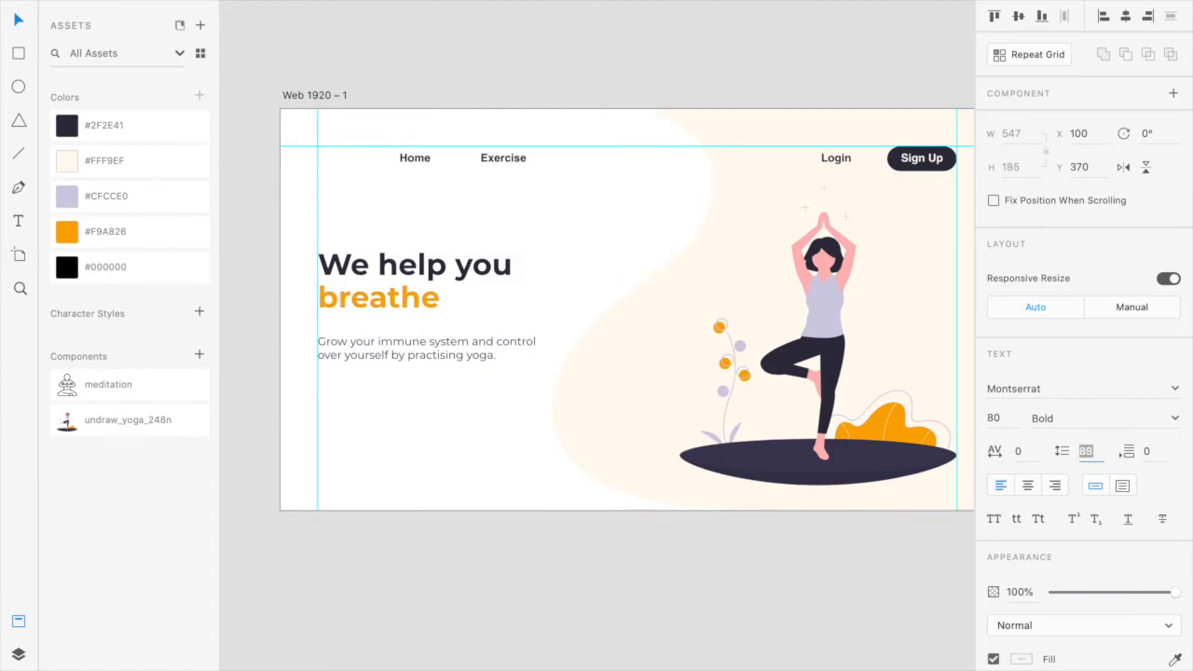
pyautogui.press('Down')
pyautogui.press('Down')
pyautogui.press('Down')
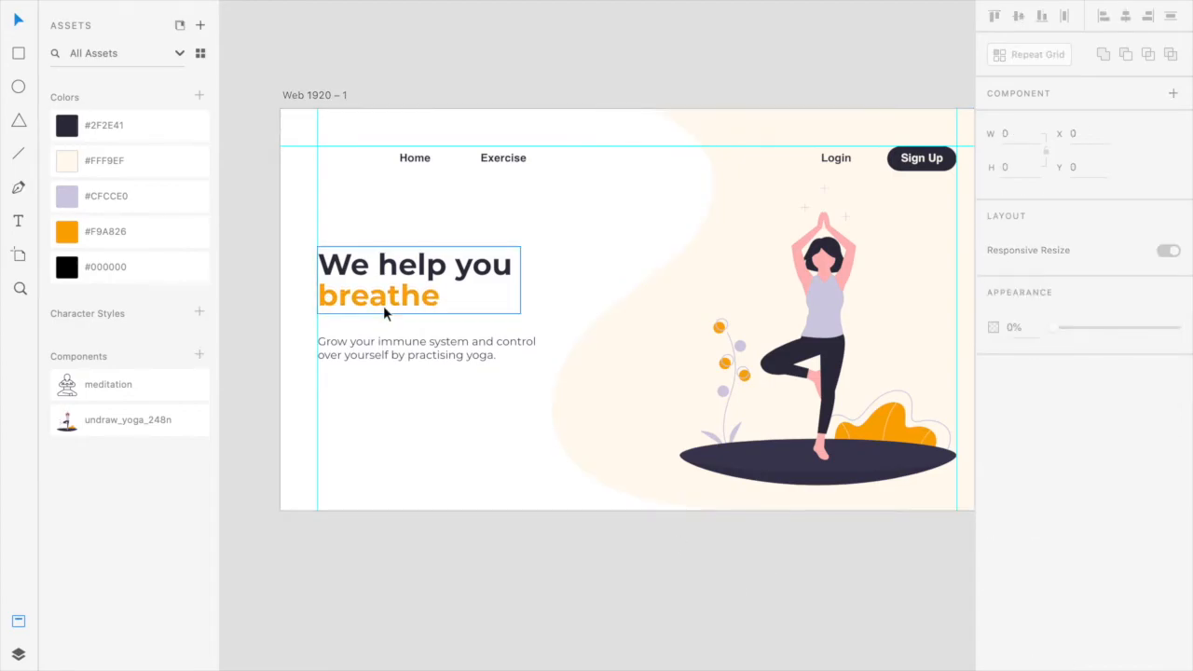
# Set the line spacing of the paragraph below the heading to 35.
pyautogui.click(378, 349)
pyautogui.click(1085, 452)
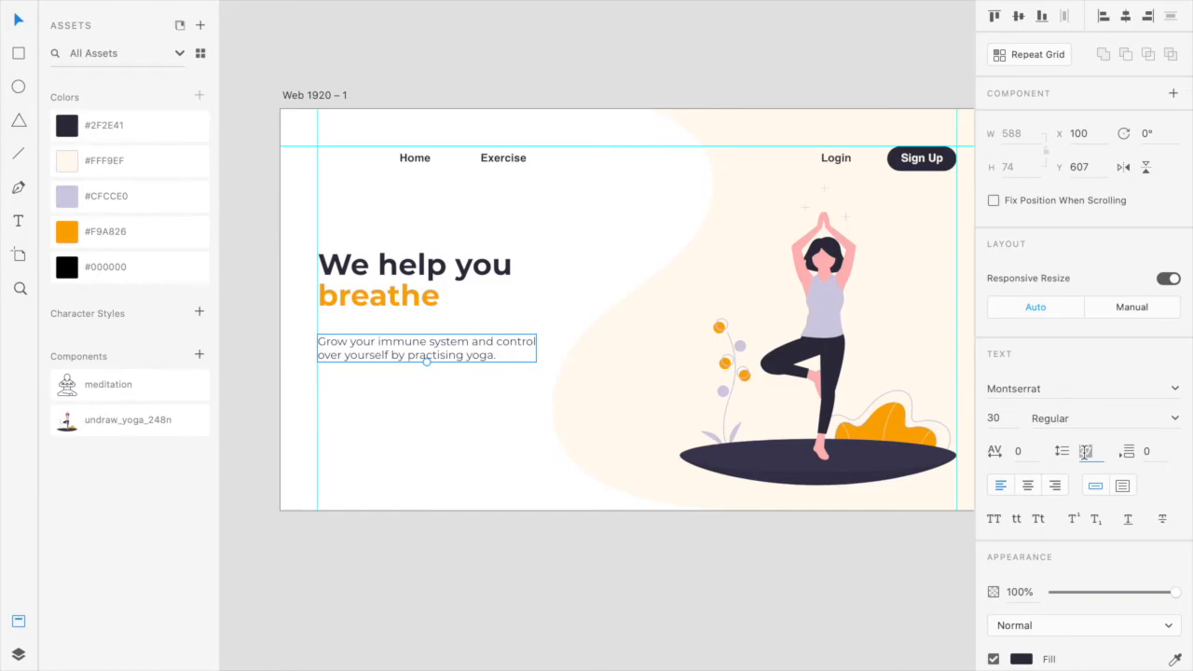
pyautogui.write('35')
pyautogui.click(634, 519)
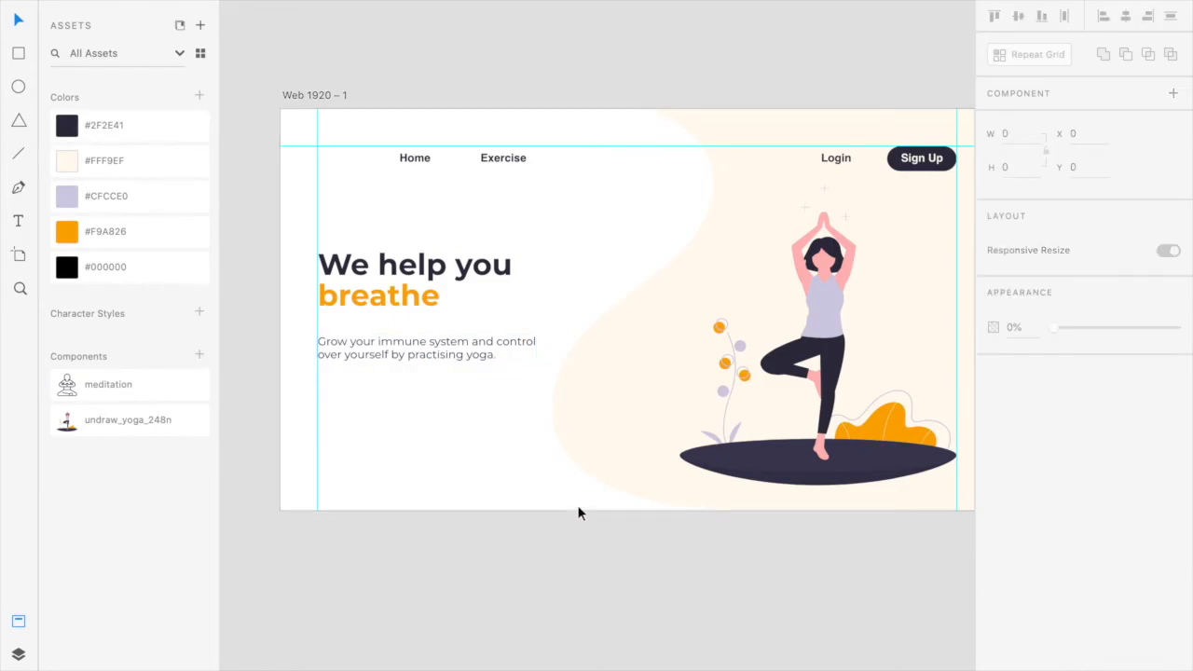
# Increase the line spacing of the "We help you breathe" heading slightly.
pyautogui.click(467, 301)
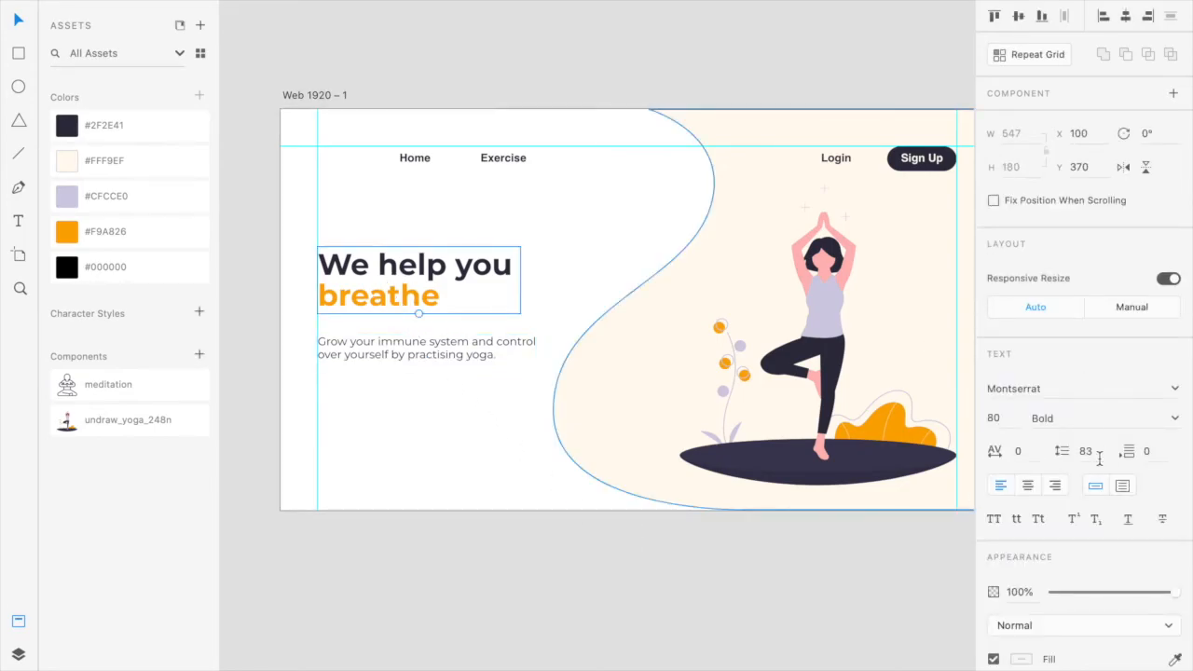
pyautogui.doubleClick(413, 264)
pyautogui.click(1101, 457)
pyautogui.press('Up')
pyautogui.press('Up')
pyautogui.press('Up')
pyautogui.press('Up')
pyautogui.press('Up')
pyautogui.press('Up')
pyautogui.press('Up')
pyautogui.press('Up')
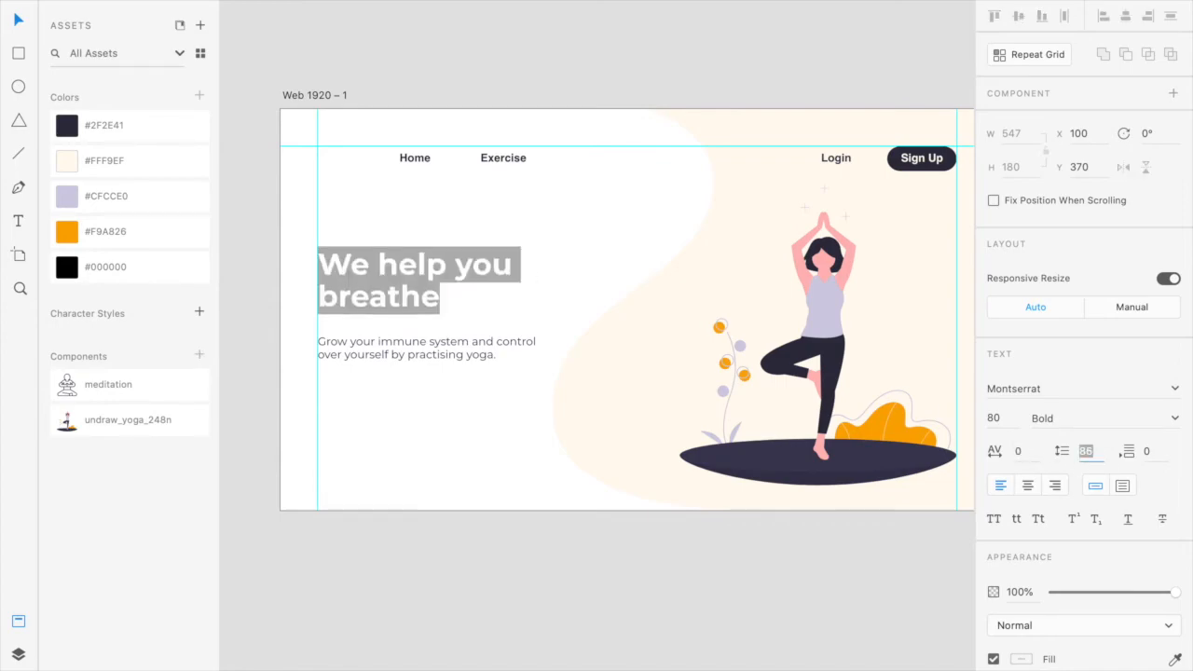
pyautogui.press('Down')
pyautogui.press('Escape')
pyautogui.click(512, 566)
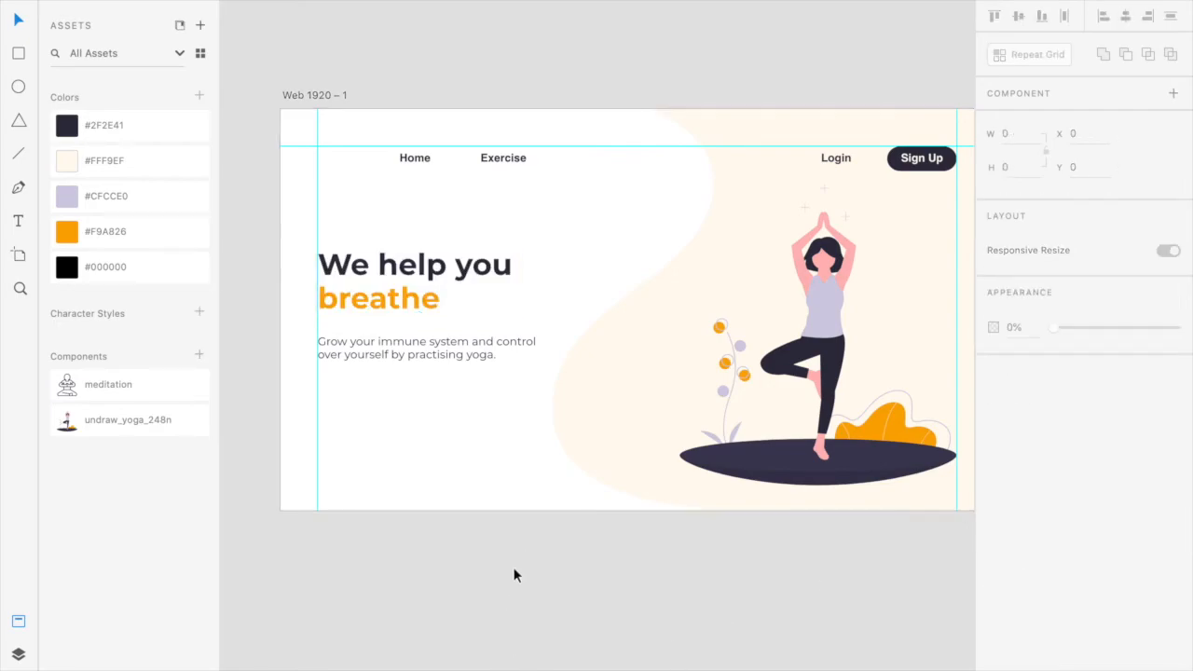
# Increase the line spacing of the yoga paragraph slightly.
pyautogui.click(457, 355)
pyautogui.click(1091, 451)
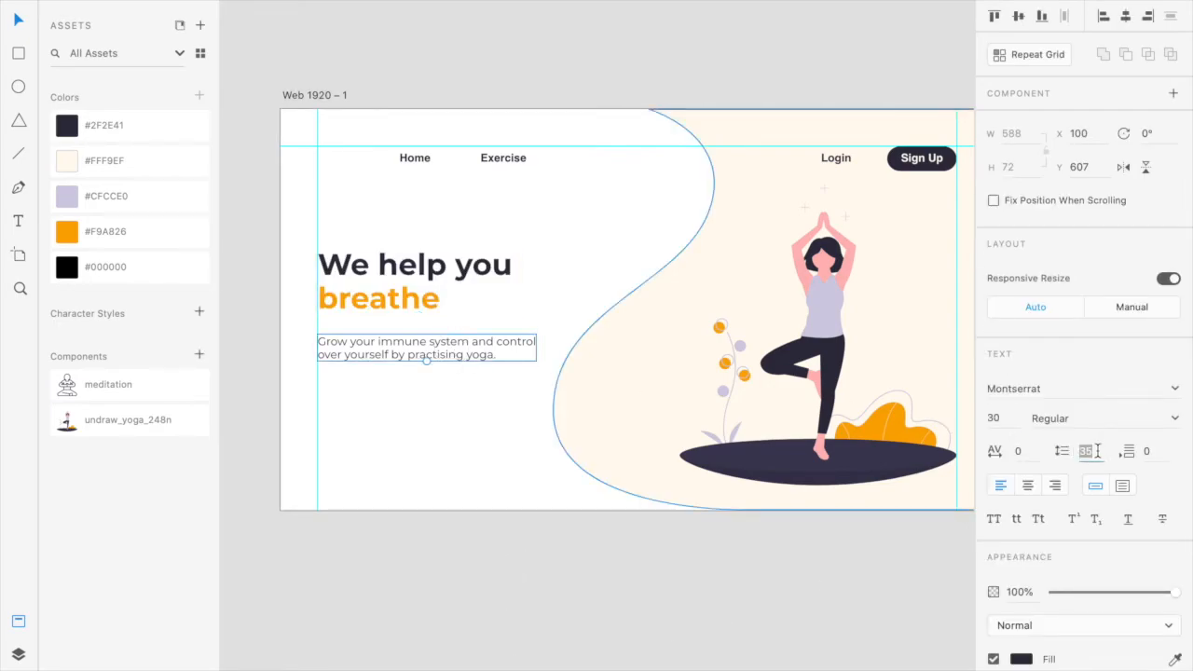
pyautogui.click(866, 567)
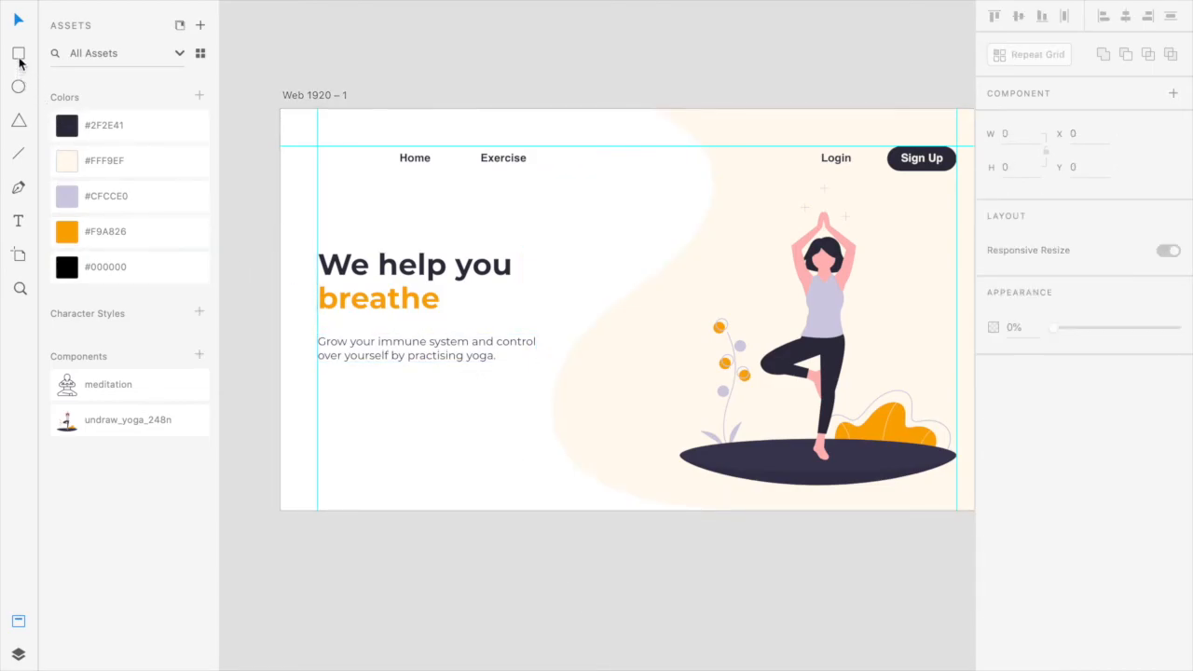
# Duplicate the Sign Up button to below the yoga paragraph, aligned with the left guide, and relabel the copy "Contact us".
pyautogui.click(949, 164)
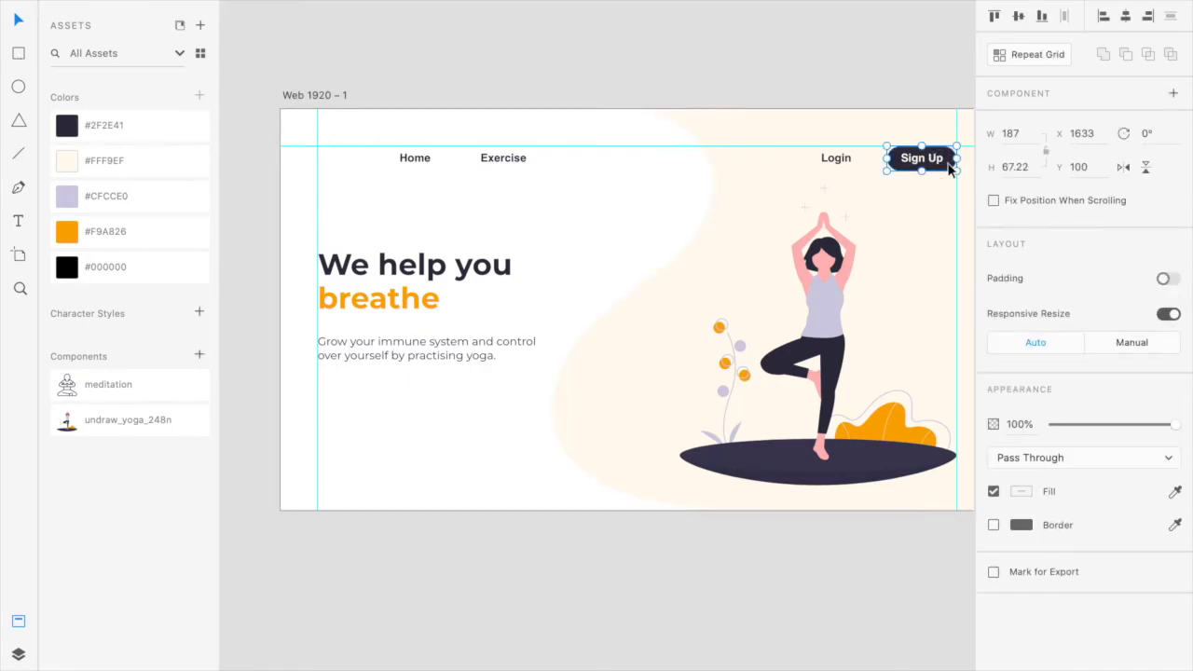
pyautogui.moveTo(949, 164); pyautogui.dragTo(381, 414)
pyautogui.doubleClick(357, 412)
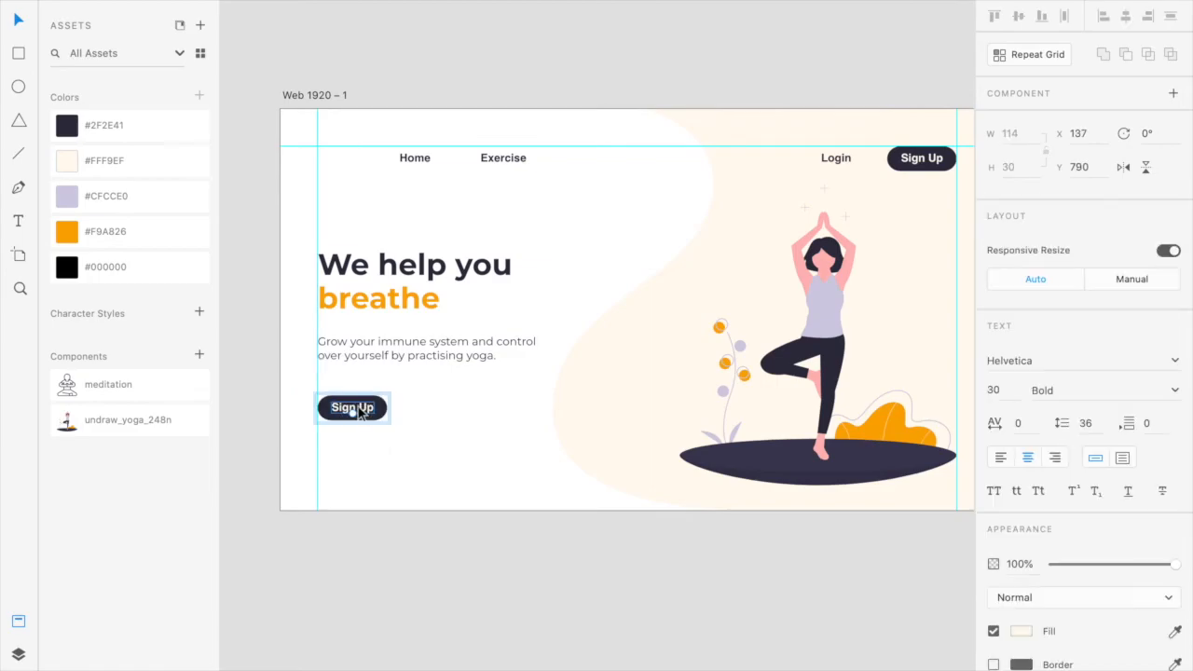
pyautogui.doubleClick(359, 410)
pyautogui.write('Contact')
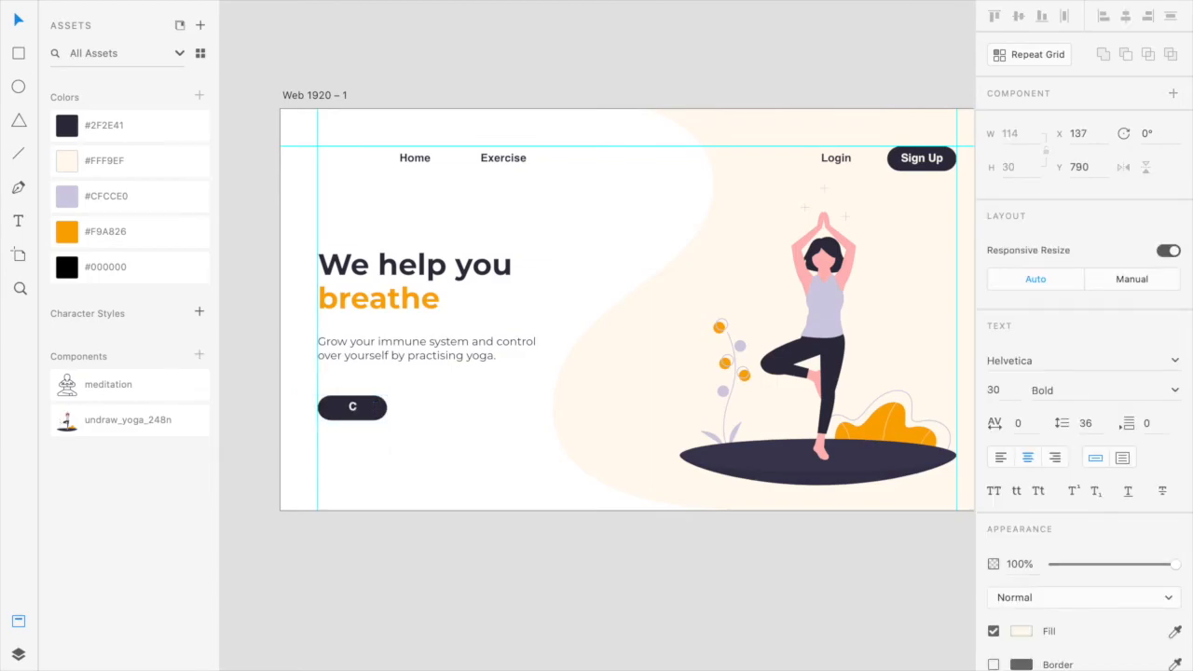
pyautogui.write('us')
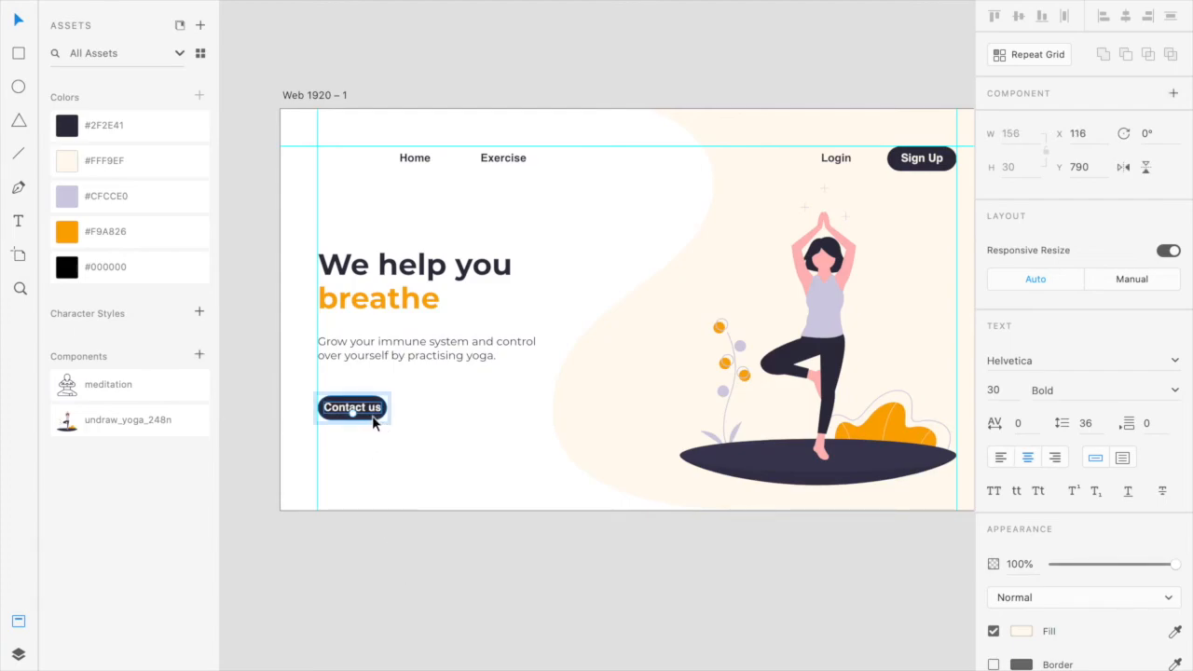
# Widen the Contact us button's background to about 214 px and centre its label horizontally at X 129.
pyautogui.click(379, 415)
pyautogui.moveTo(387, 408); pyautogui.dragTo(358, 401)
pyautogui.scroll(3, 396, 408)
pyautogui.doubleClick(347, 402)
pyautogui.scroll(-5, 361, 407)
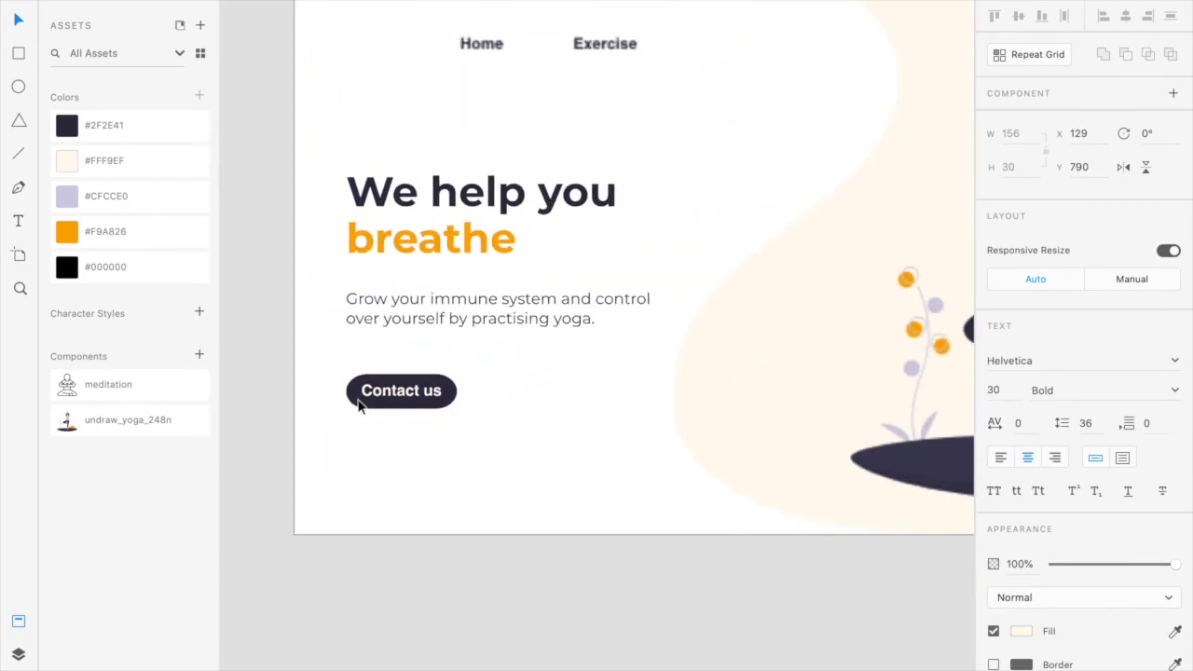
# Increase the Contact us button's background height to about 70 px and shift its label down to Y 791.
pyautogui.click(390, 411)
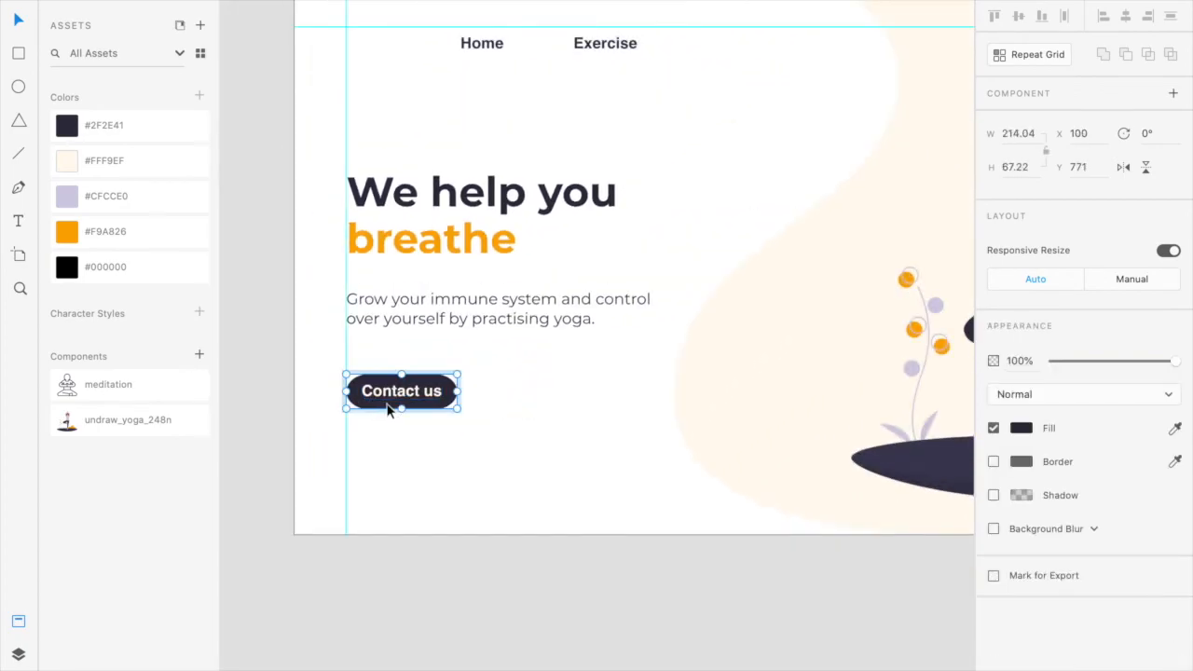
pyautogui.scroll(5, 389, 409)
pyautogui.moveTo(428, 418); pyautogui.dragTo(428, 424)
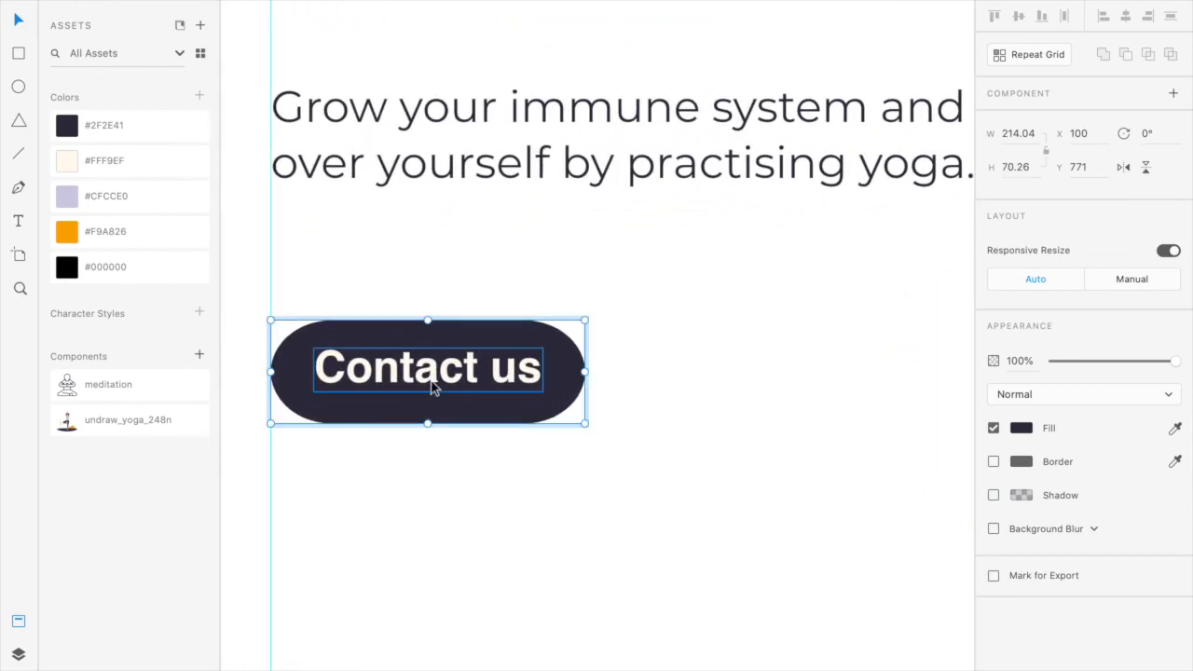
pyautogui.doubleClick(431, 387)
pyautogui.scroll(-3, 432, 386)
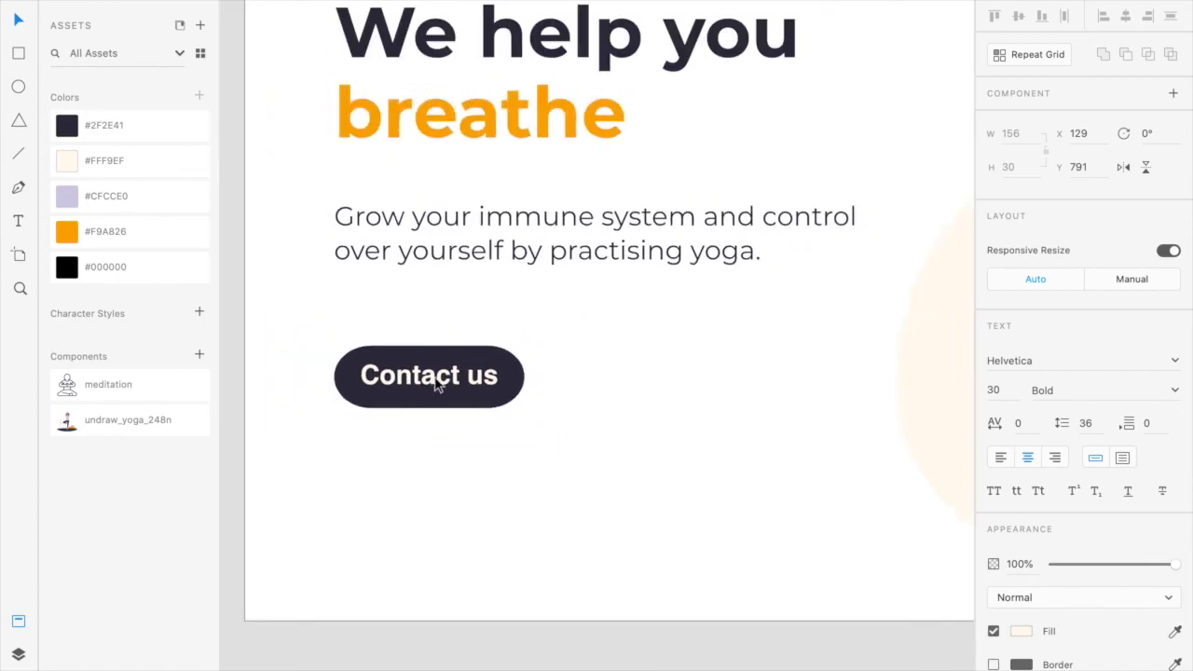
pyautogui.scroll(-5, 438, 387)
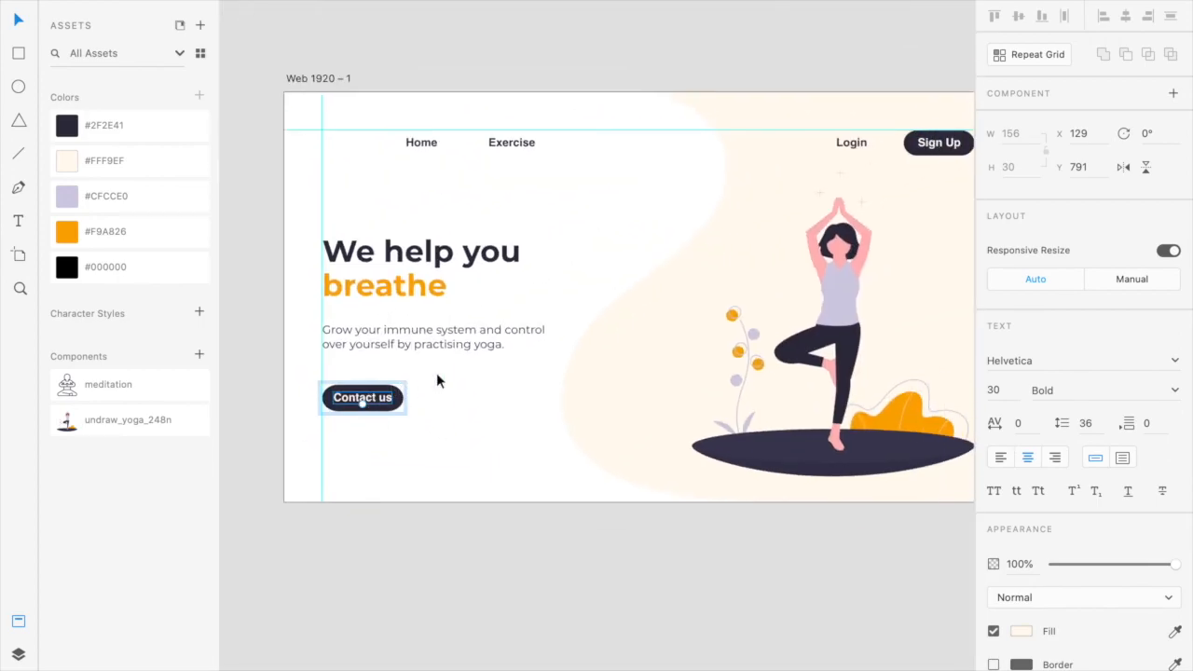
pyautogui.scroll(-4, 436, 373)
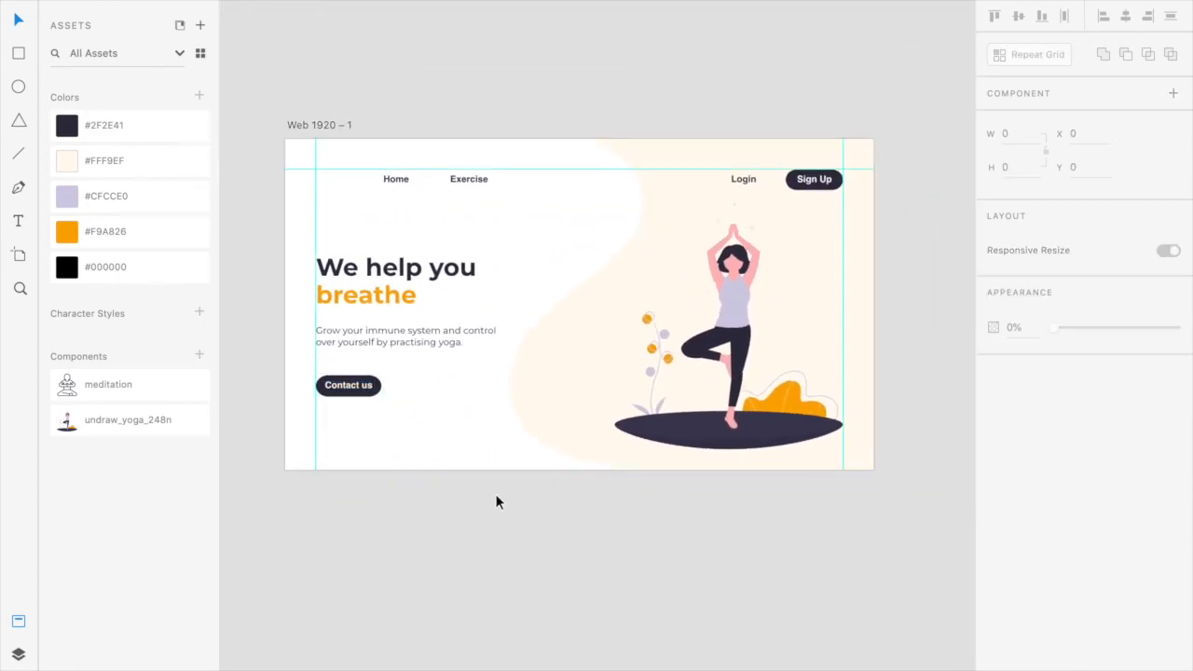
pyautogui.click(496, 503)
# Set the font weight of the header's Sign Up button label to Regular.
pyautogui.click(794, 198)
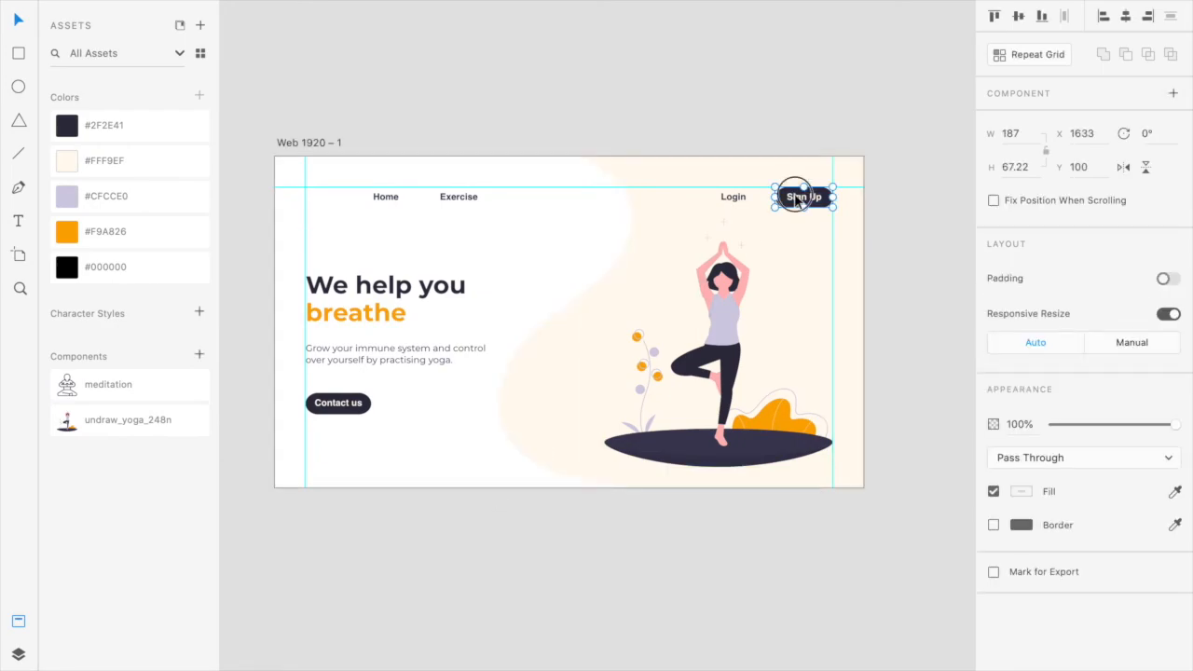
pyautogui.doubleClick(798, 203)
pyautogui.click(1068, 391)
pyautogui.write('Re')
pyautogui.press('Return')
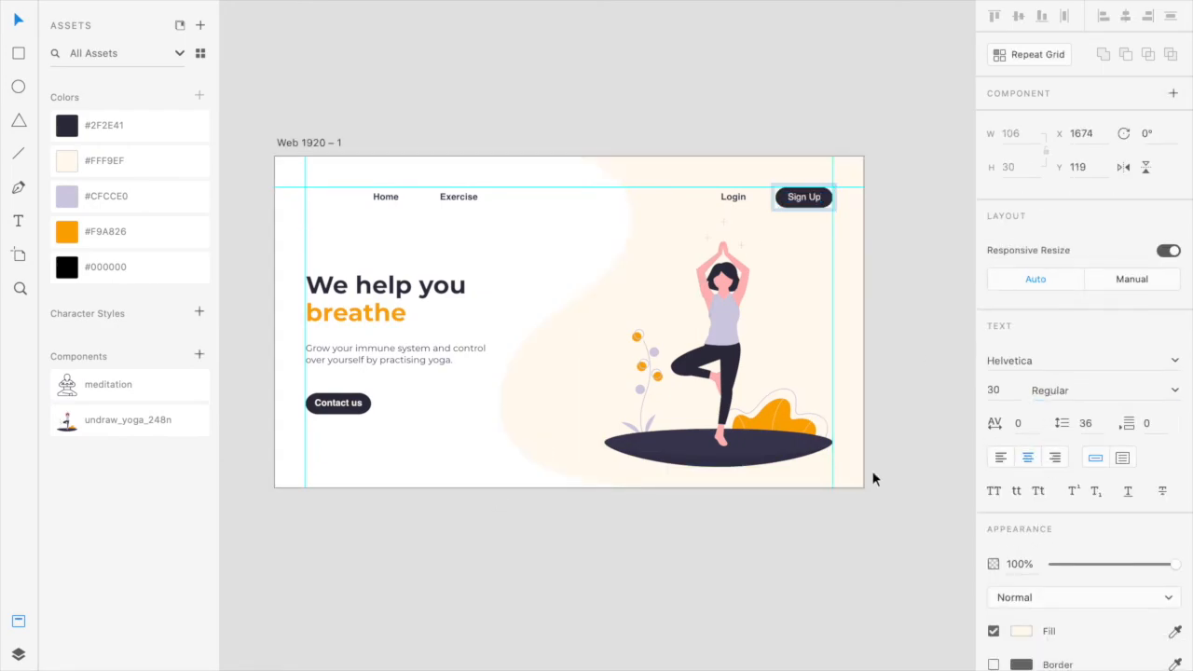
# Set the font weight of the Contact us button label to Regular.
pyautogui.click(336, 403)
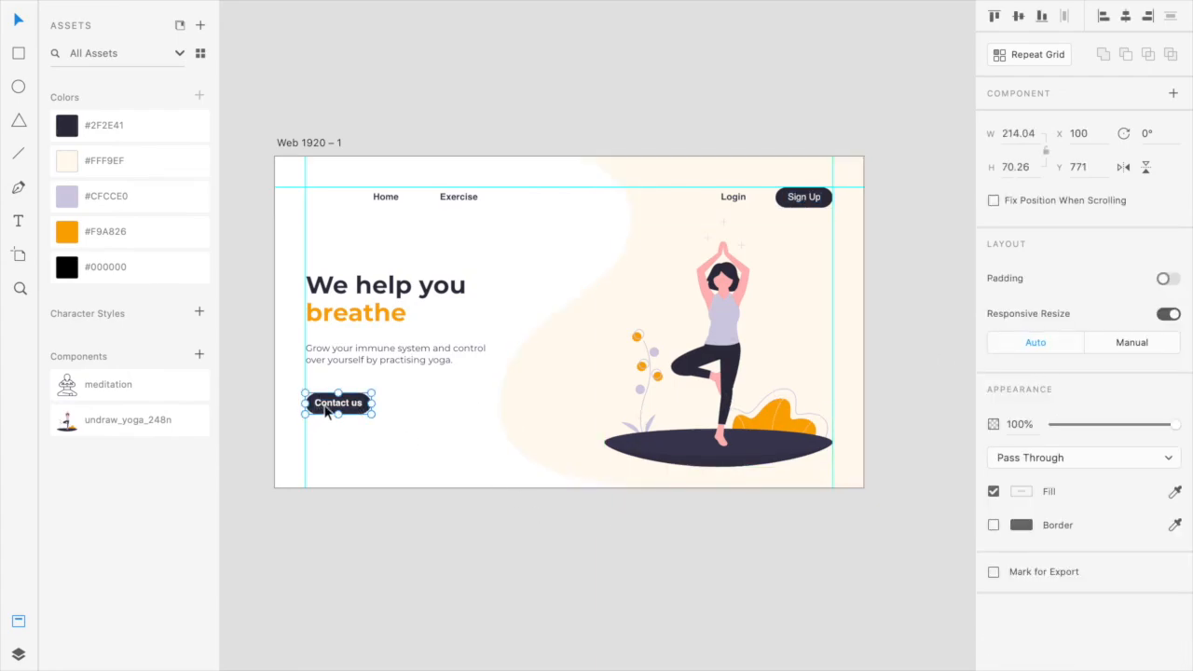
pyautogui.doubleClick(326, 412)
pyautogui.click(1072, 389)
pyautogui.write('Reg')
pyautogui.press('Return')
pyautogui.click(565, 615)
# Place the meditation component as a logo before Home in the header, scaled to about 43 × 49 px at X 100, Y 100.
pyautogui.scroll(1, 565, 598)
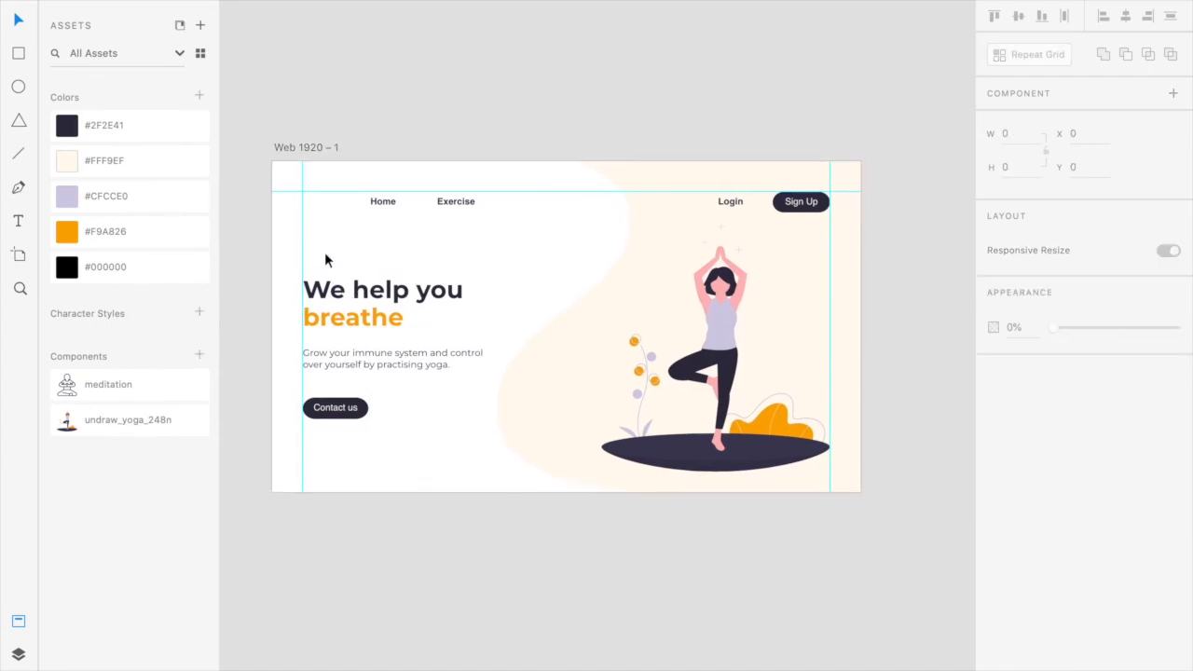
pyautogui.moveTo(74, 389); pyautogui.dragTo(324, 205)
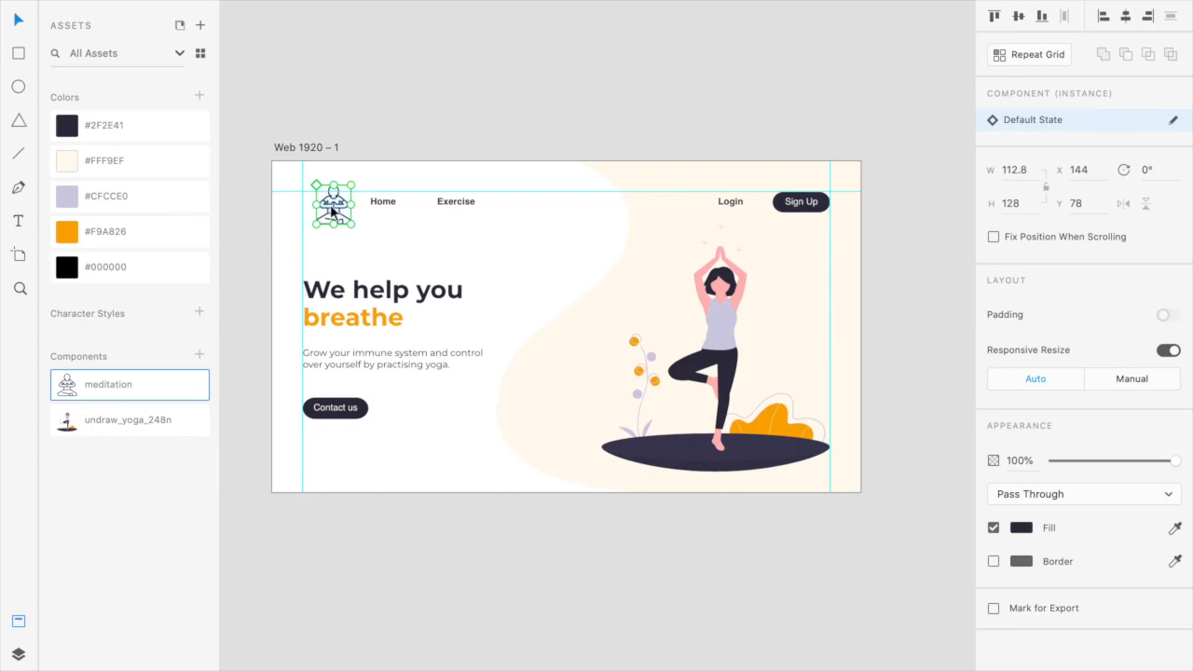
pyautogui.scroll(5, 328, 207)
pyautogui.scroll(3, 333, 208)
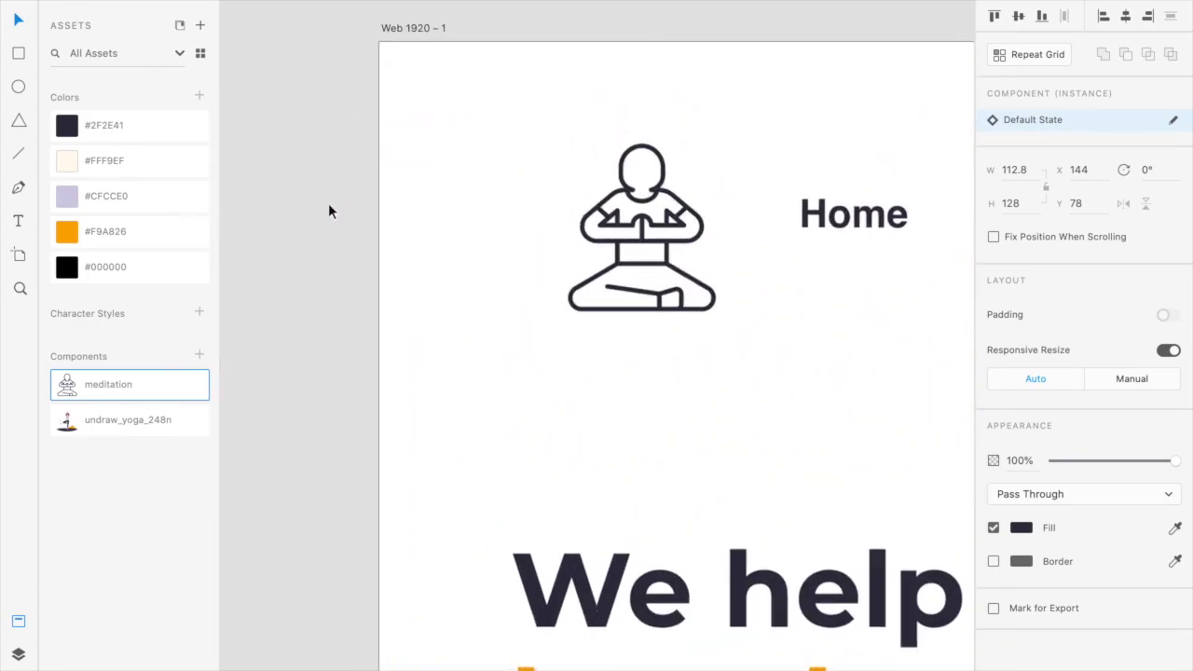
pyautogui.moveTo(520, 226); pyautogui.dragTo(462, 255)
pyautogui.moveTo(510, 374); pyautogui.dragTo(443, 268)
pyautogui.press('super+0')
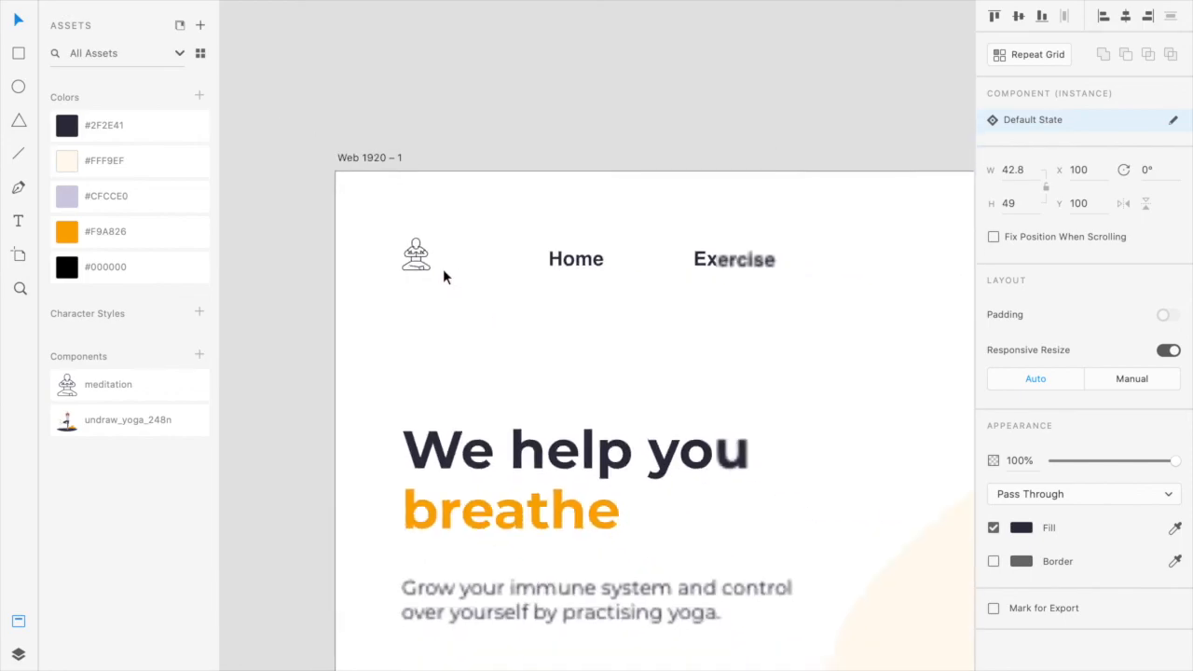
pyautogui.hscroll(2, 444, 270)
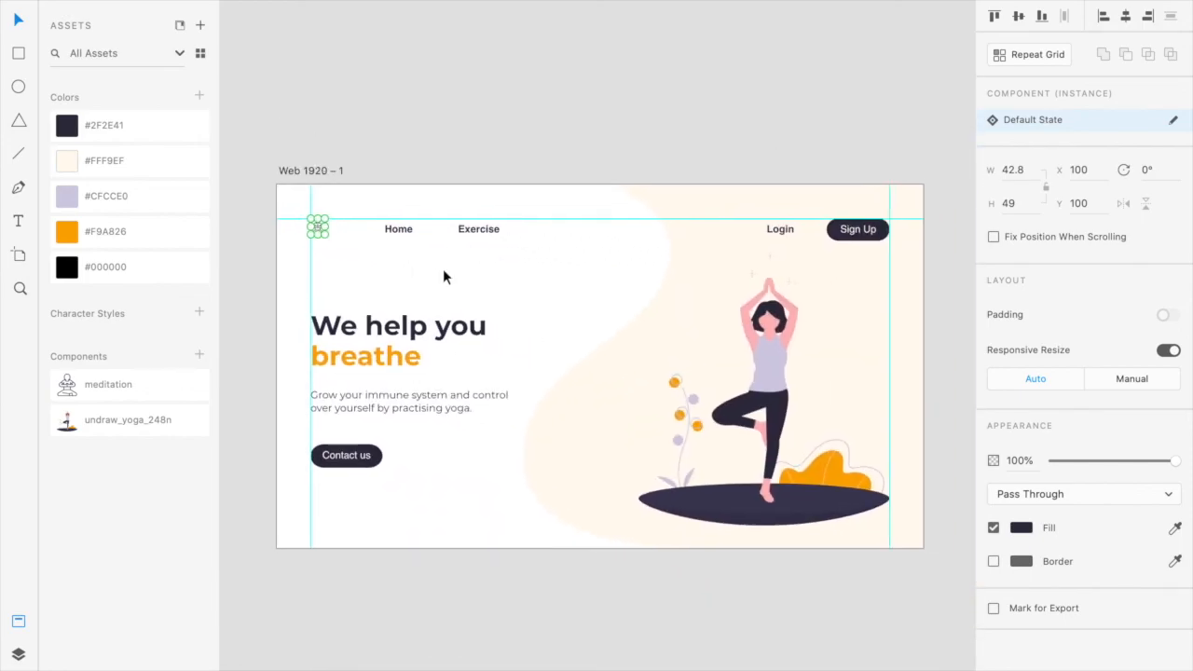
pyautogui.click(409, 162)
pyautogui.scroll(2, 399, 233)
pyautogui.scroll(3, 399, 233)
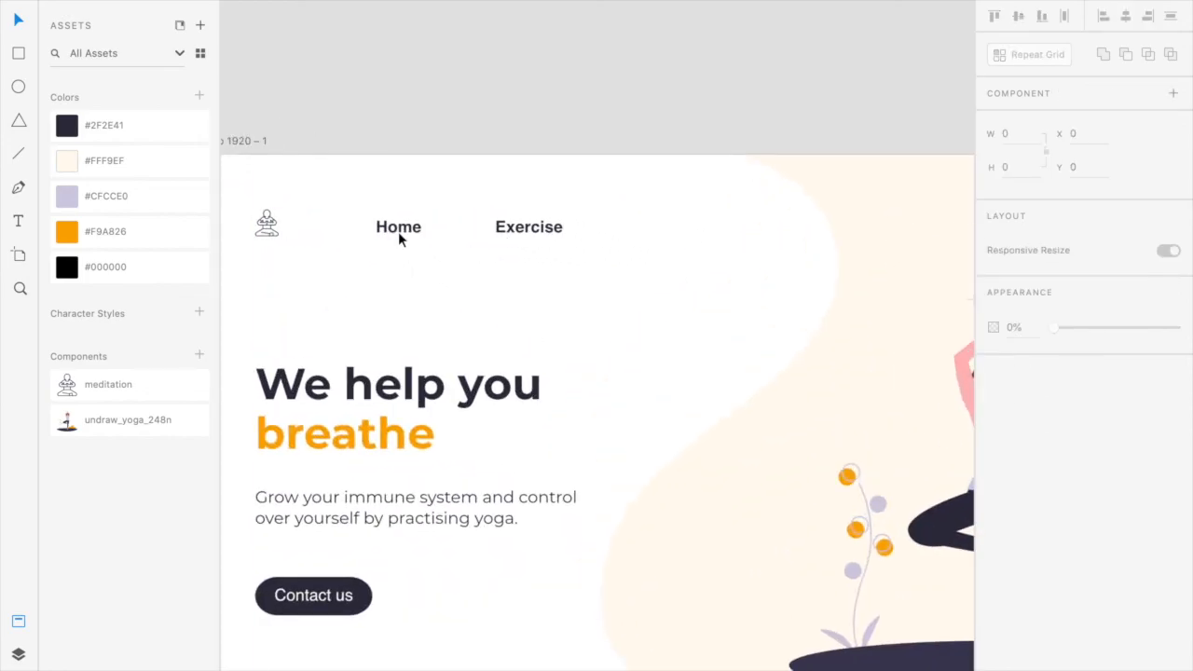
pyautogui.scroll(-3, 399, 233)
pyautogui.hscroll(1, 399, 233)
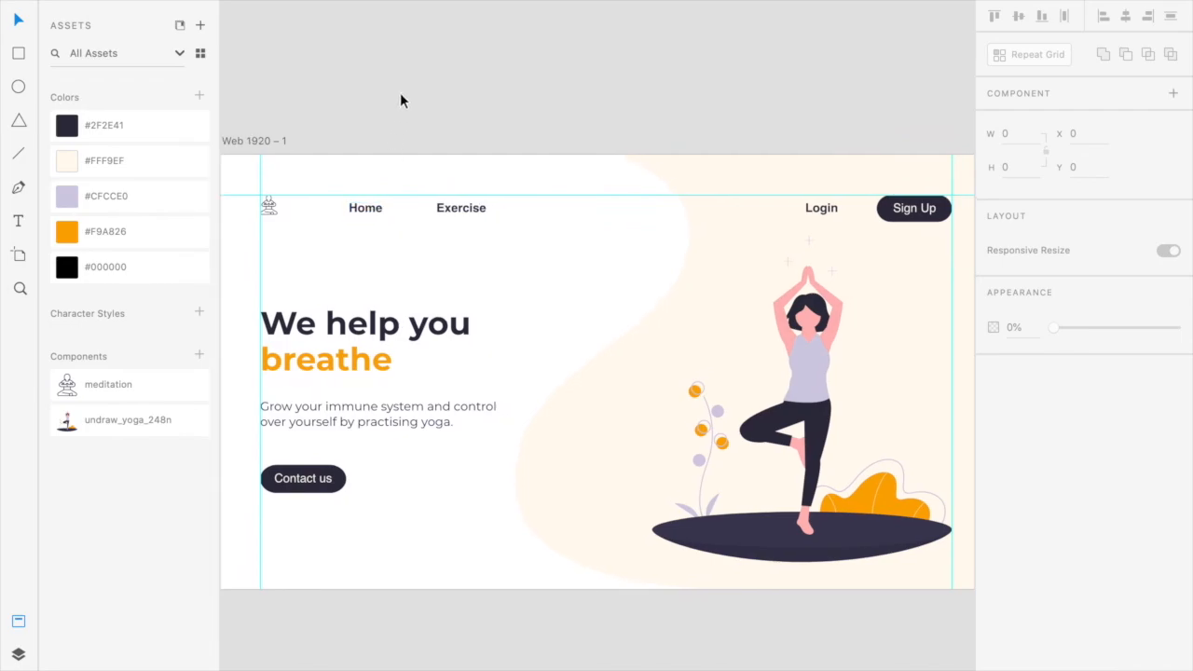
pyautogui.scroll(-2, 401, 94)
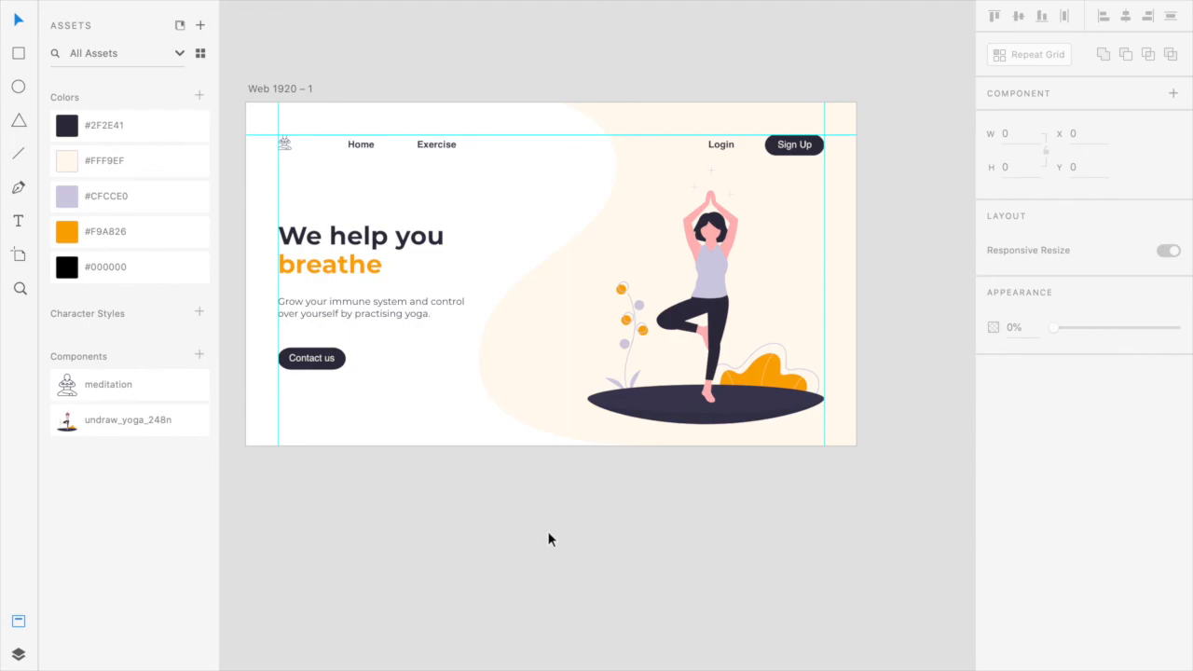
pyautogui.hscroll(-1, 549, 538)
pyautogui.scroll(1, 548, 539)
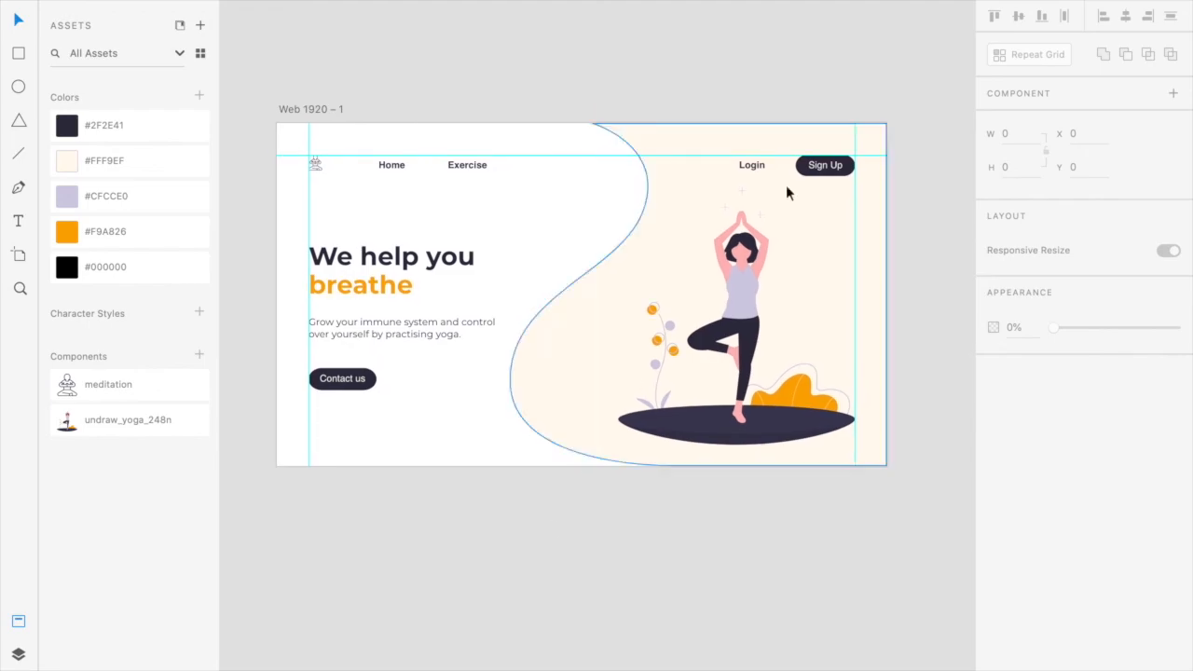